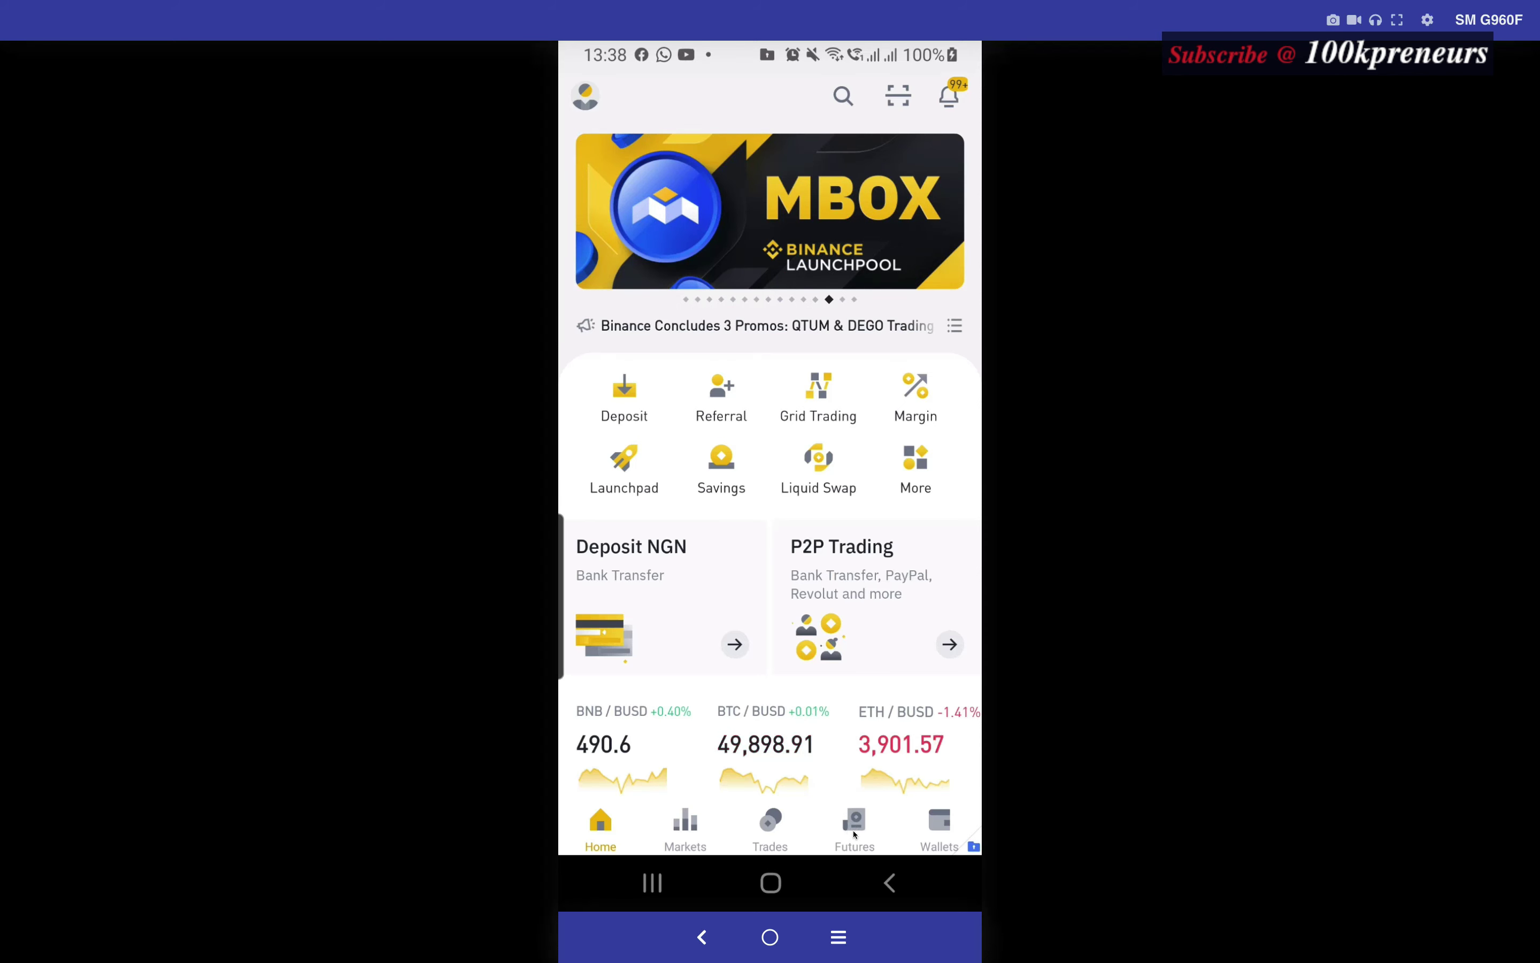
Step: Open Futures, toggle between COIN-M and USDⓈ-M, and end on USDⓈ-M BNBUSDT
click(855, 828)
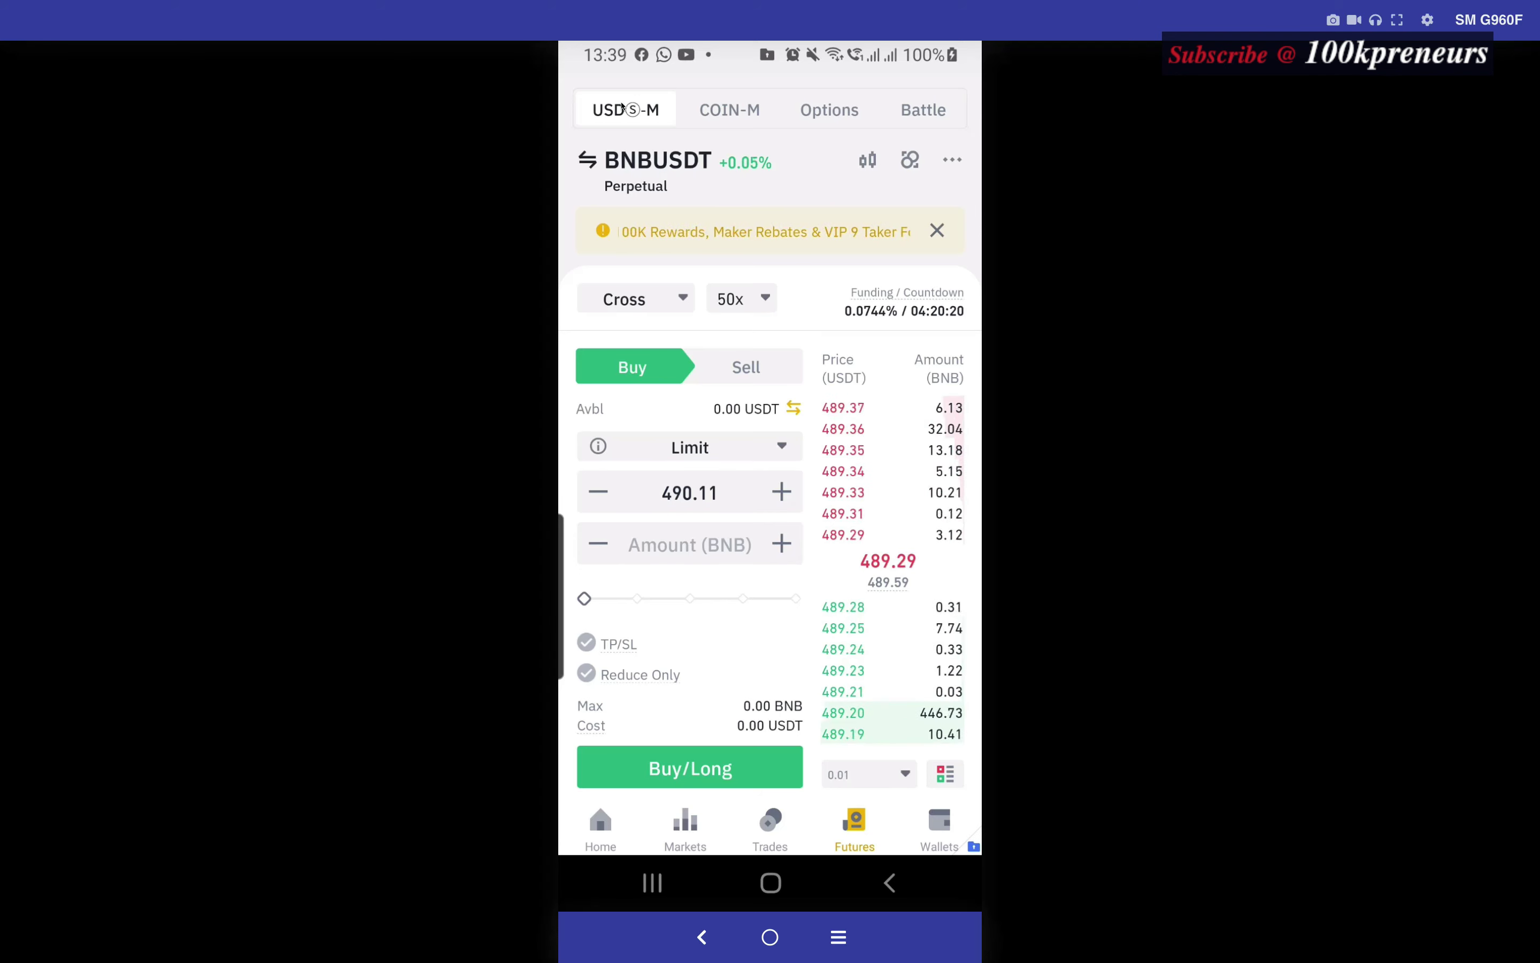
click(705, 108)
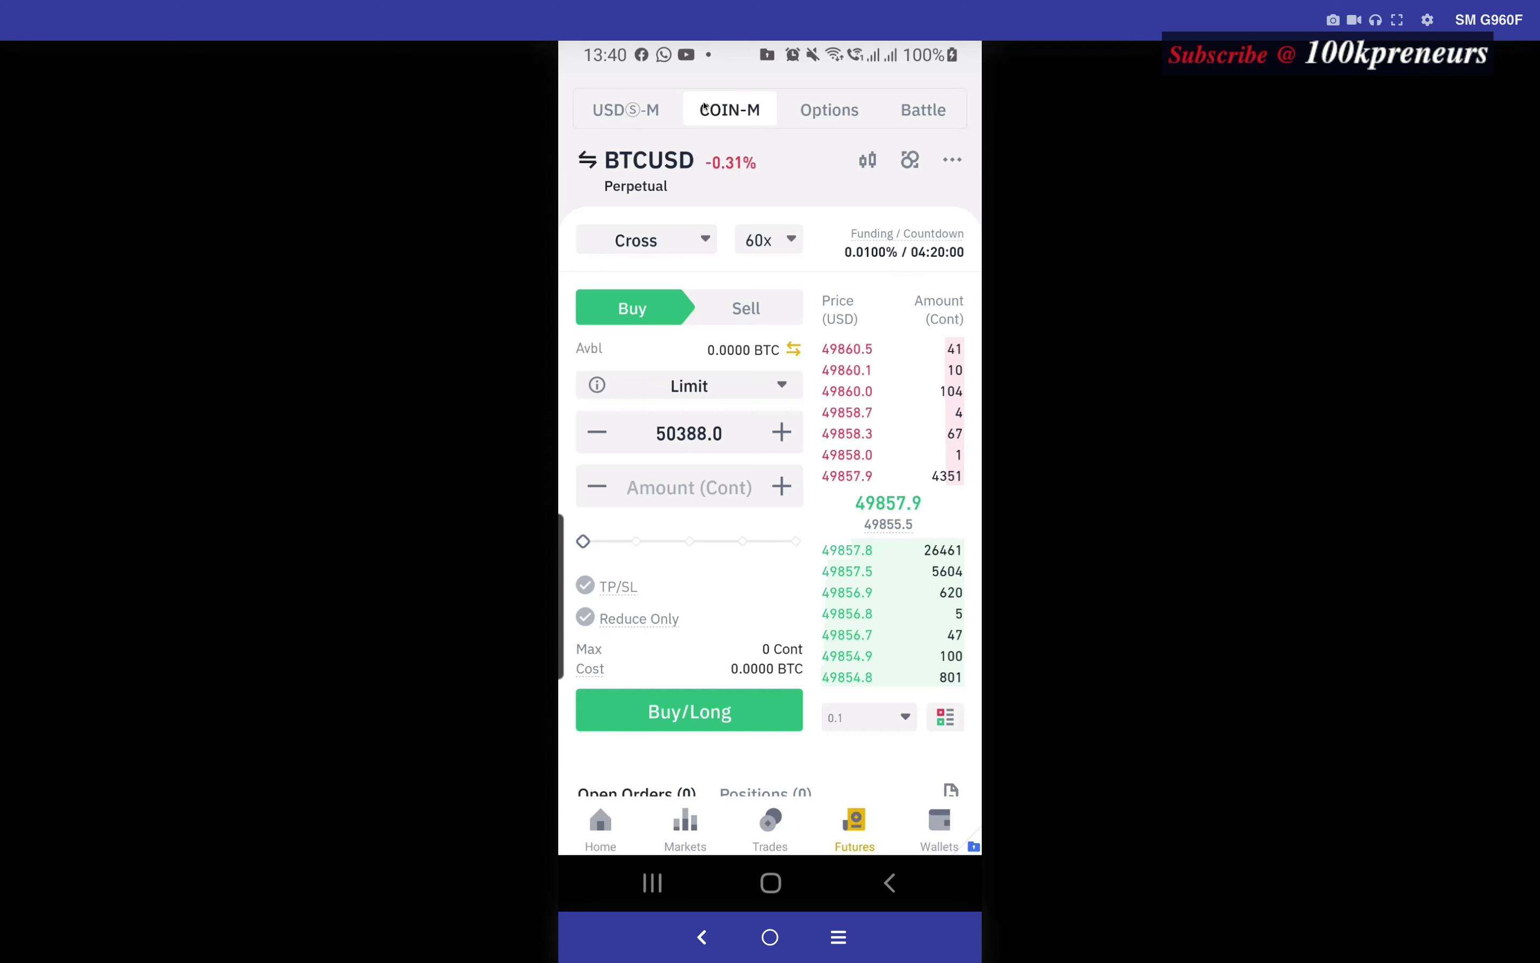
click(627, 108)
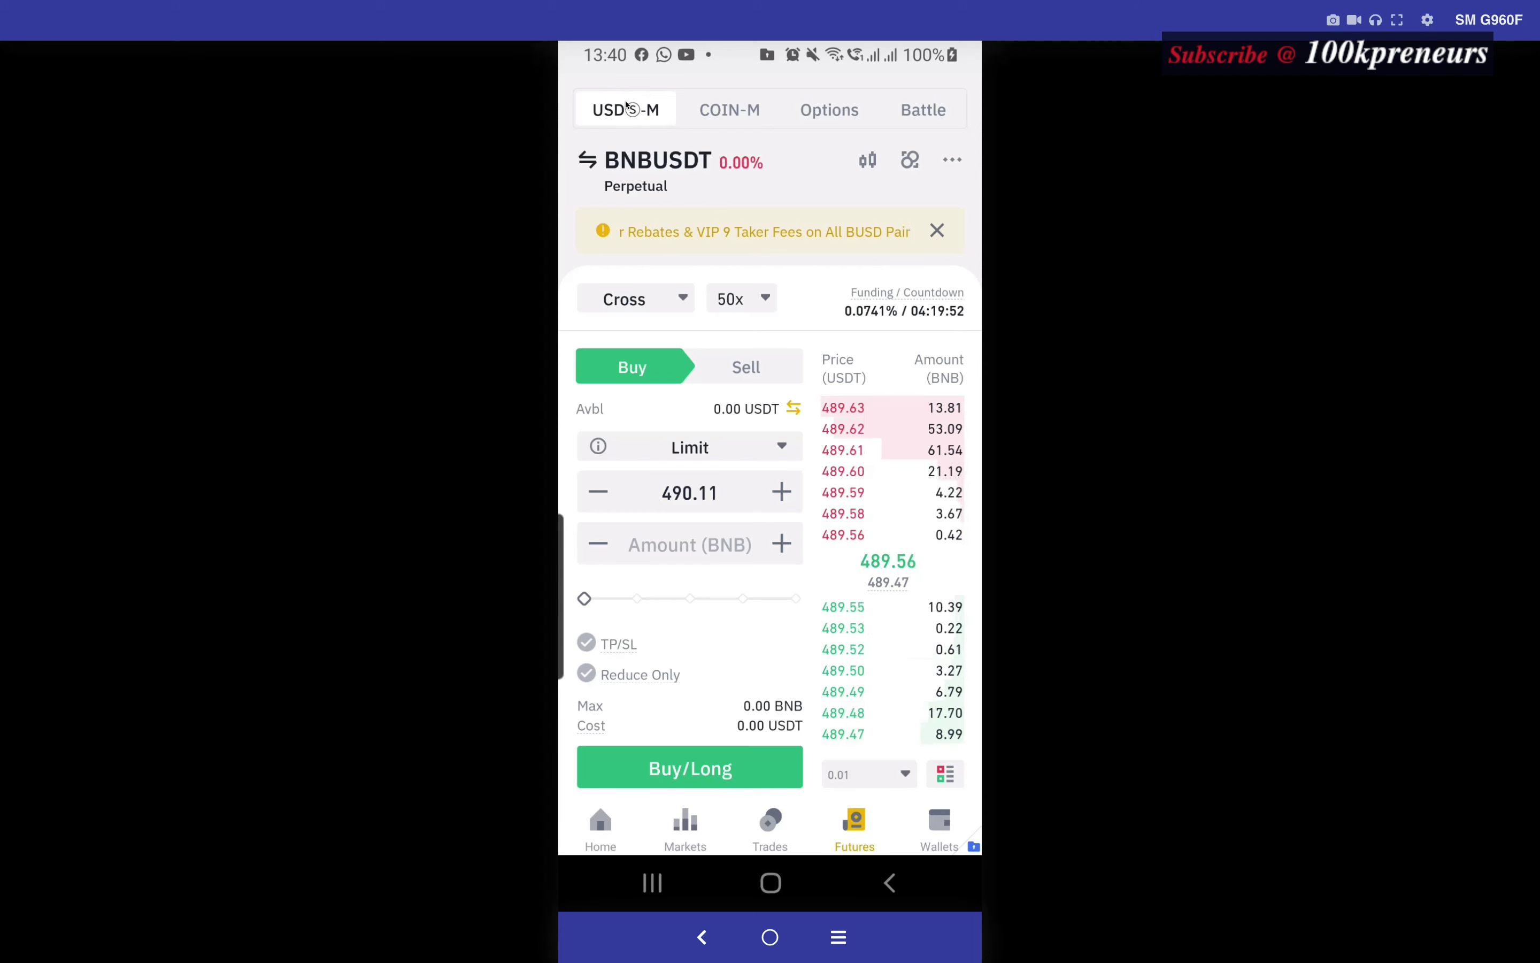
click(721, 109)
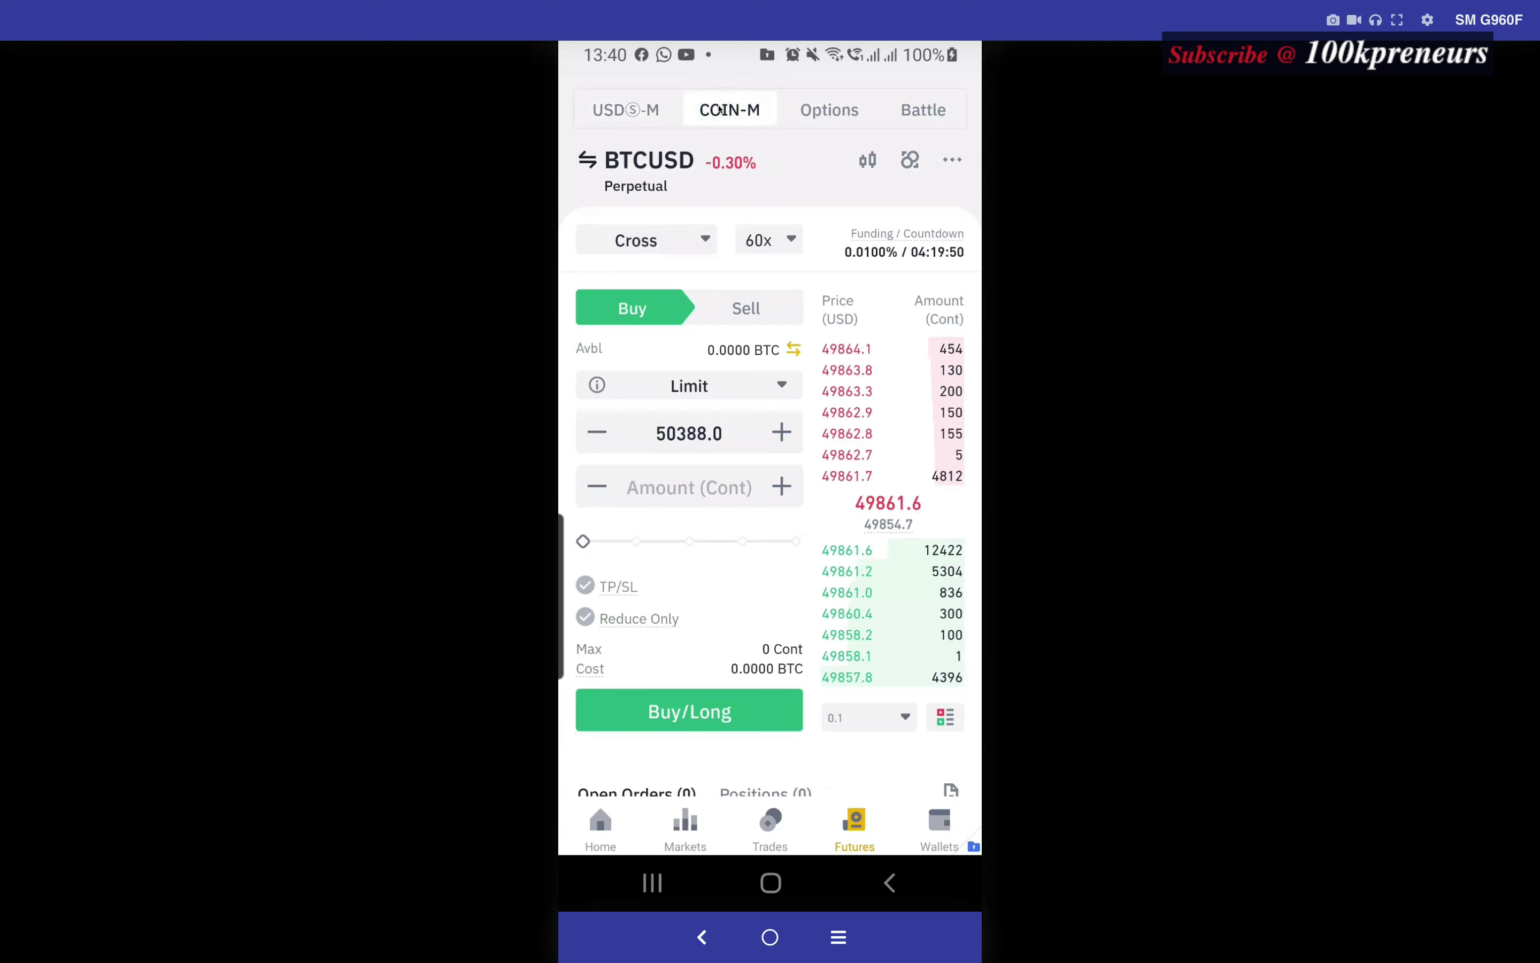
click(632, 107)
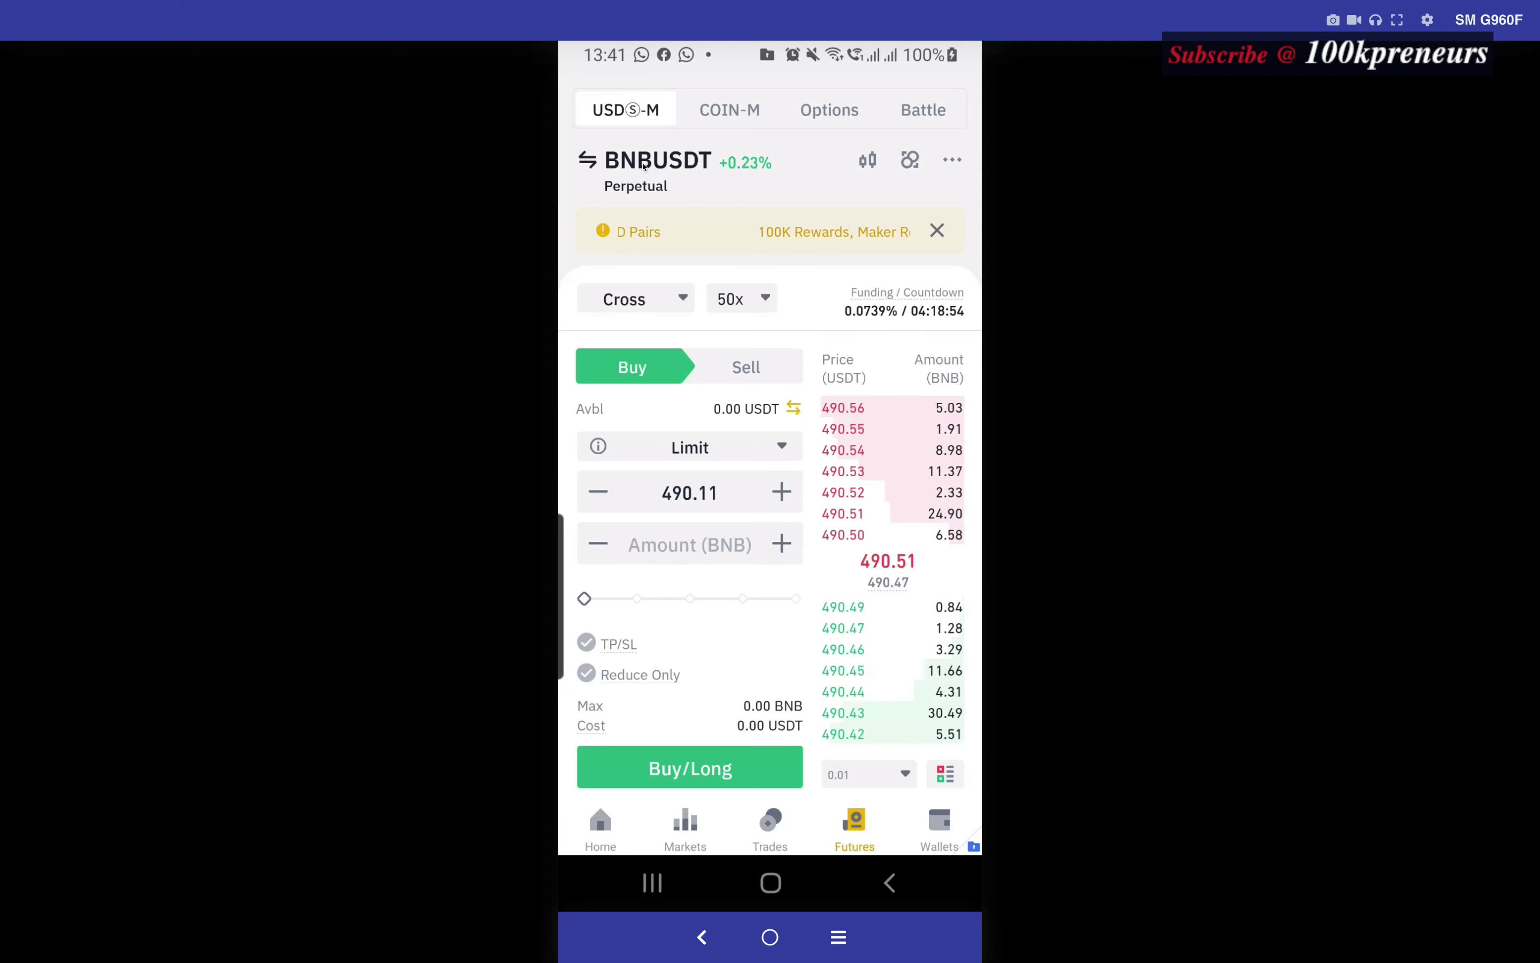
Step: Search the futures pair list for 'com' and switch to the COMPUSDT perpetual
click(646, 154)
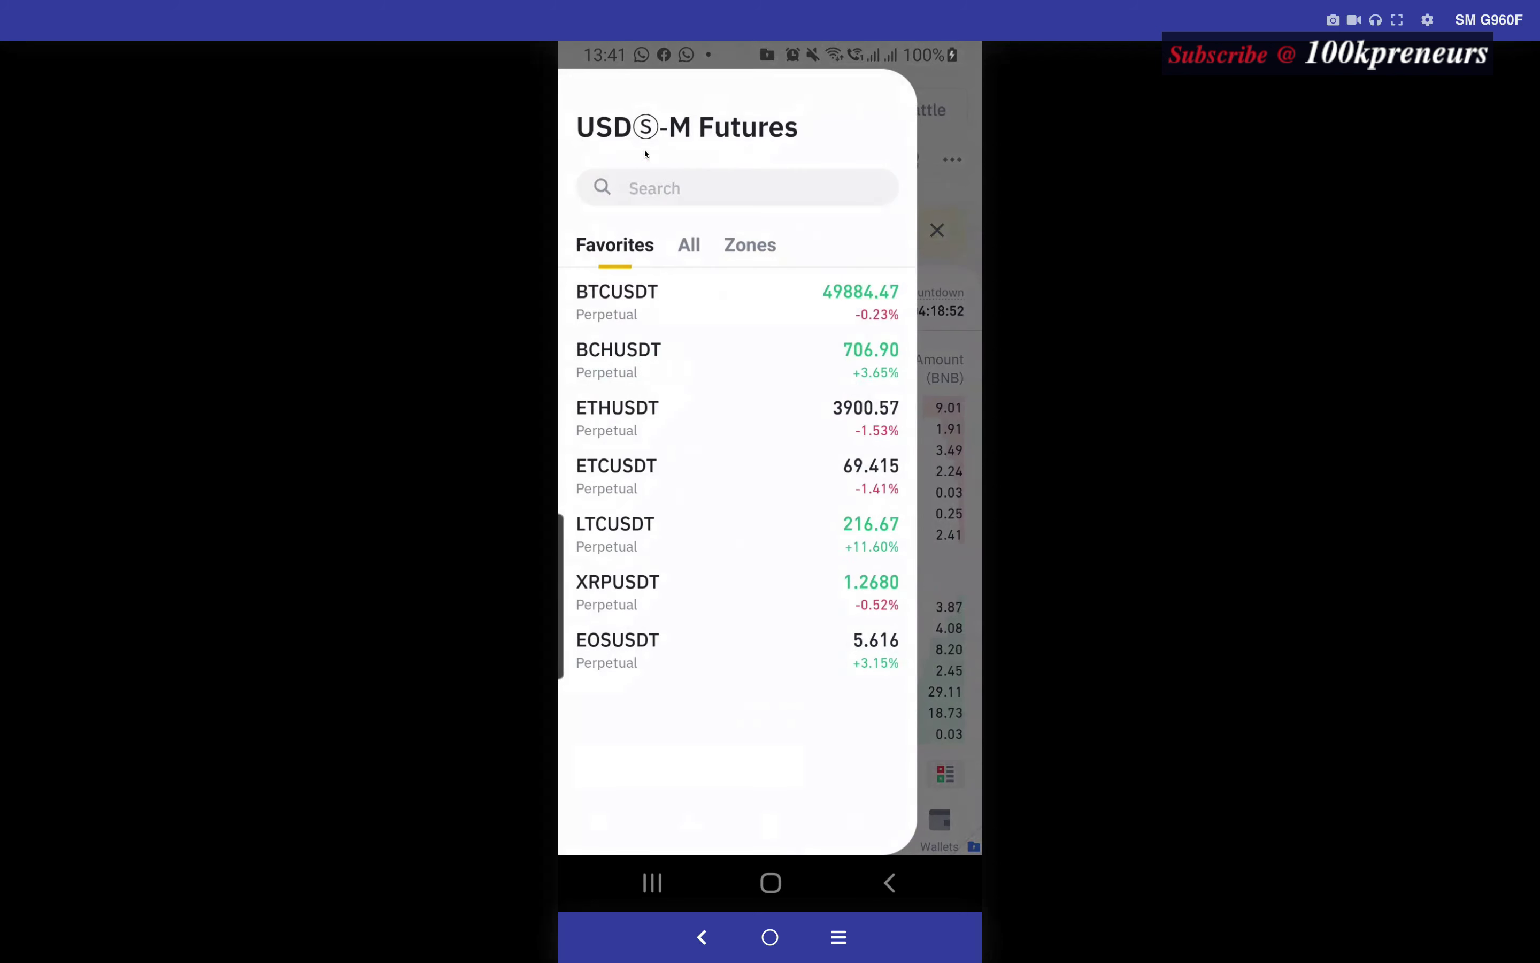
click(669, 186)
text(eth)
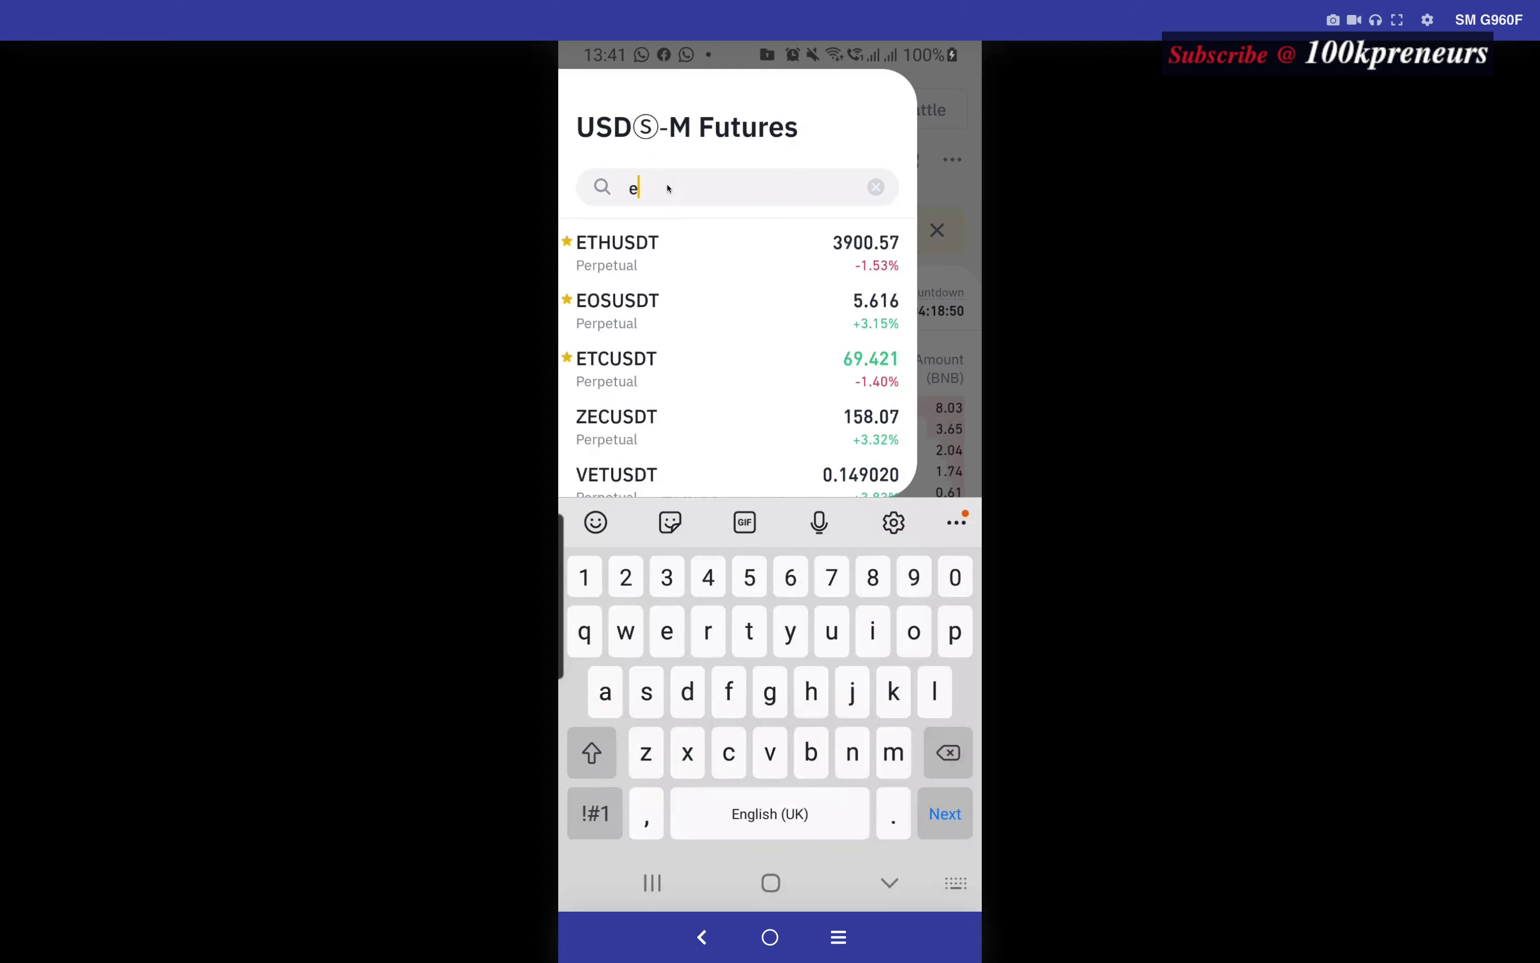
key(BackSpace)
key(BackSpace)
key(BackSpace)
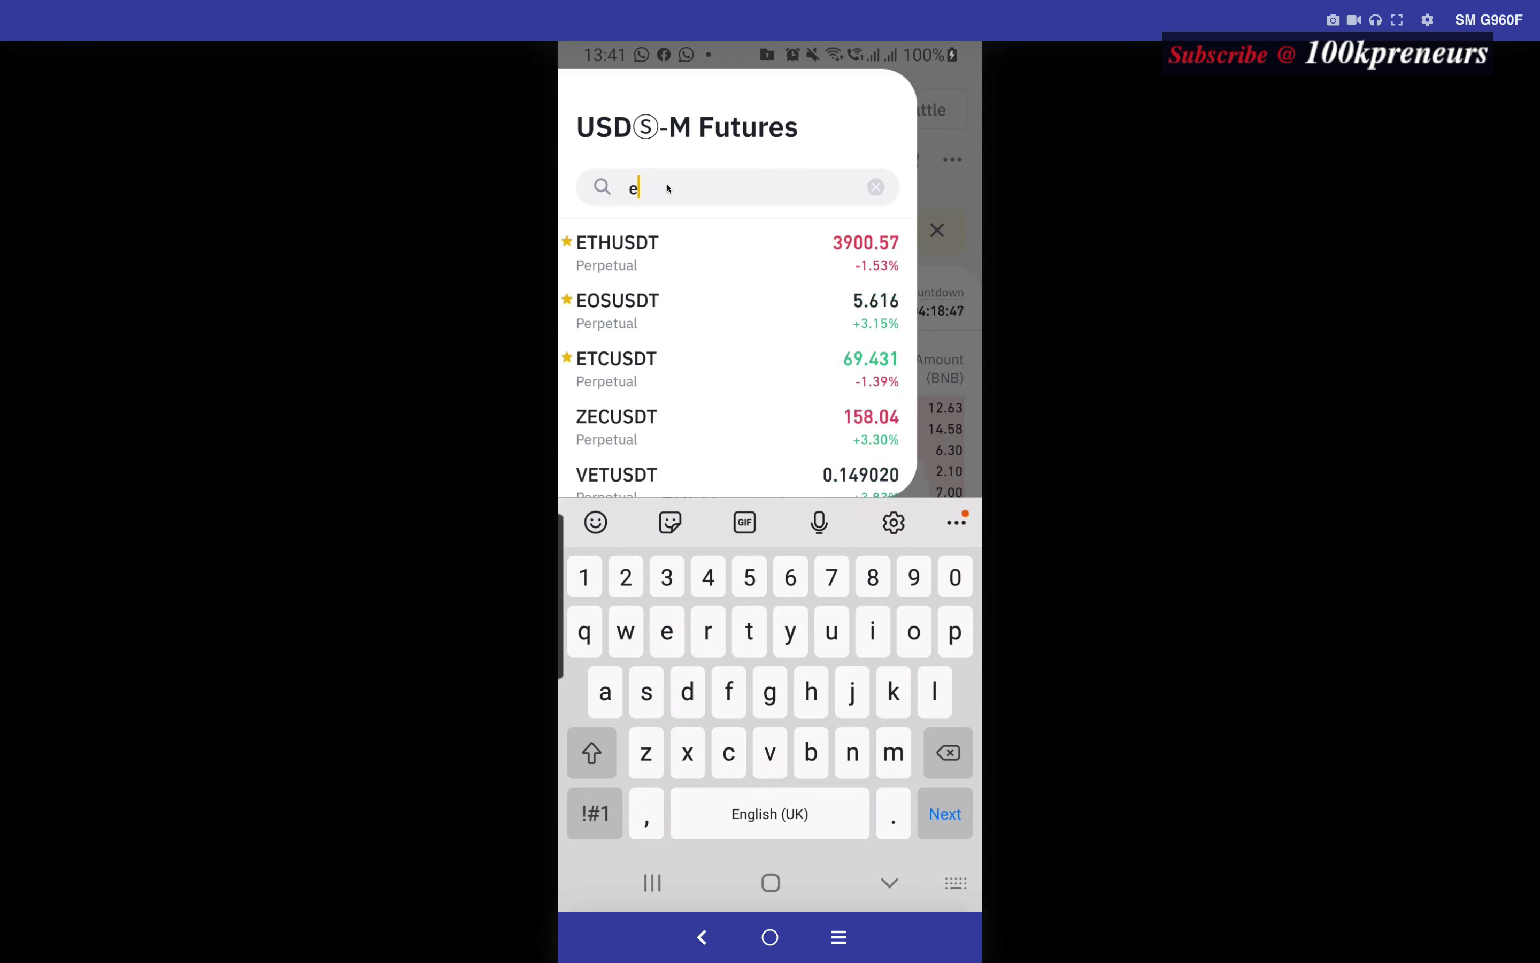
text(com)
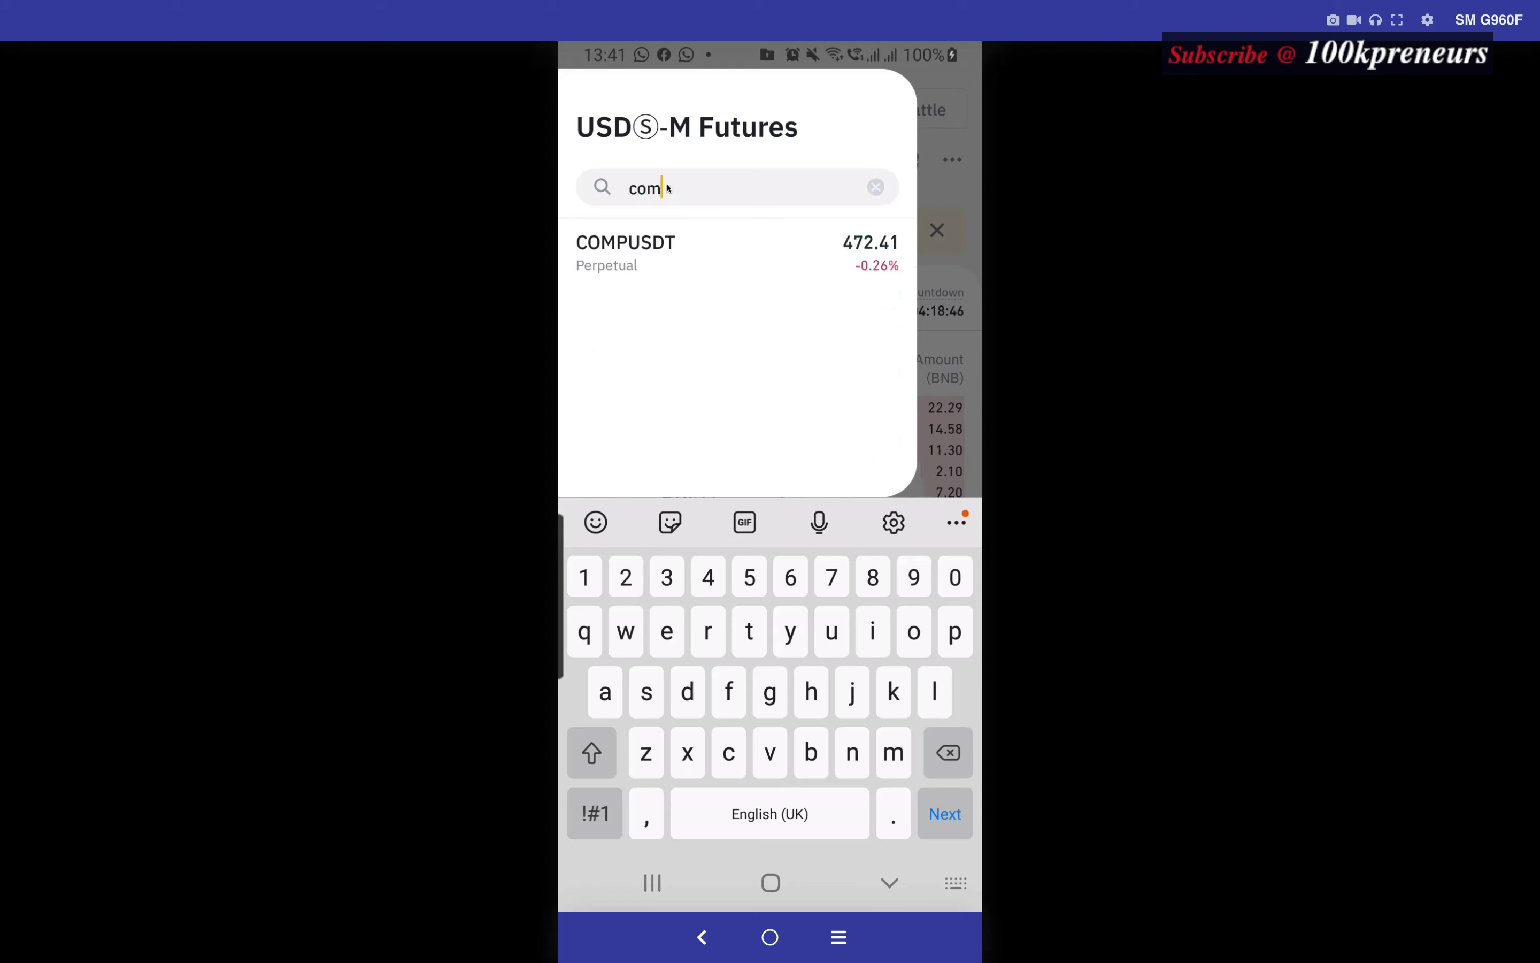
click(626, 245)
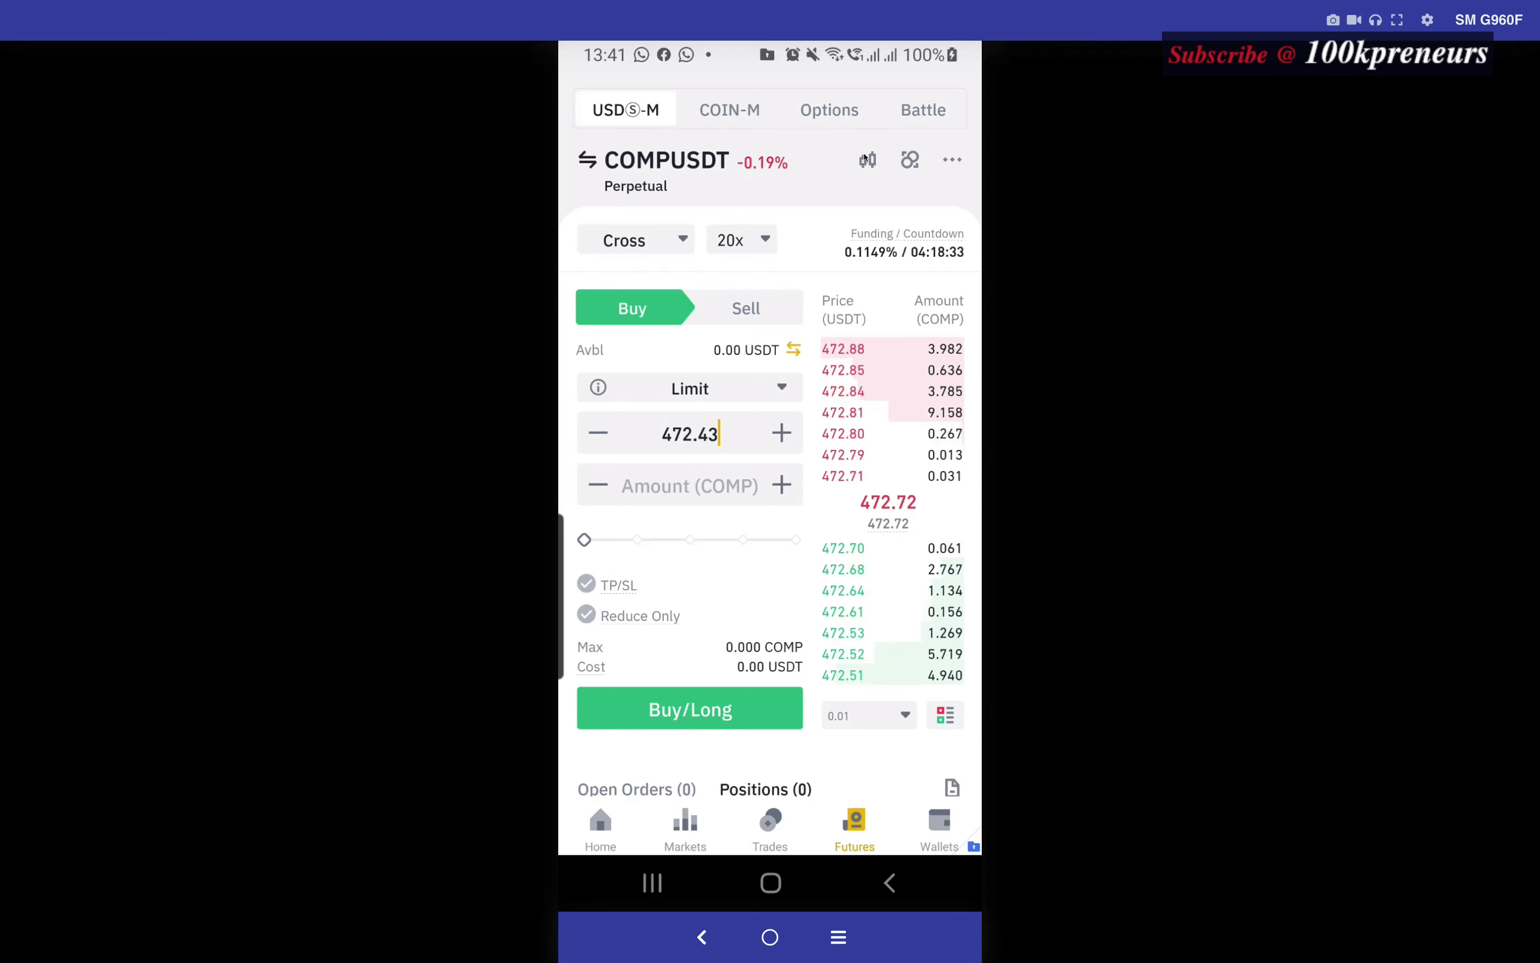
Step: View the COMPUSDT chart and its full-screen drawing tools, then return to trading
click(867, 160)
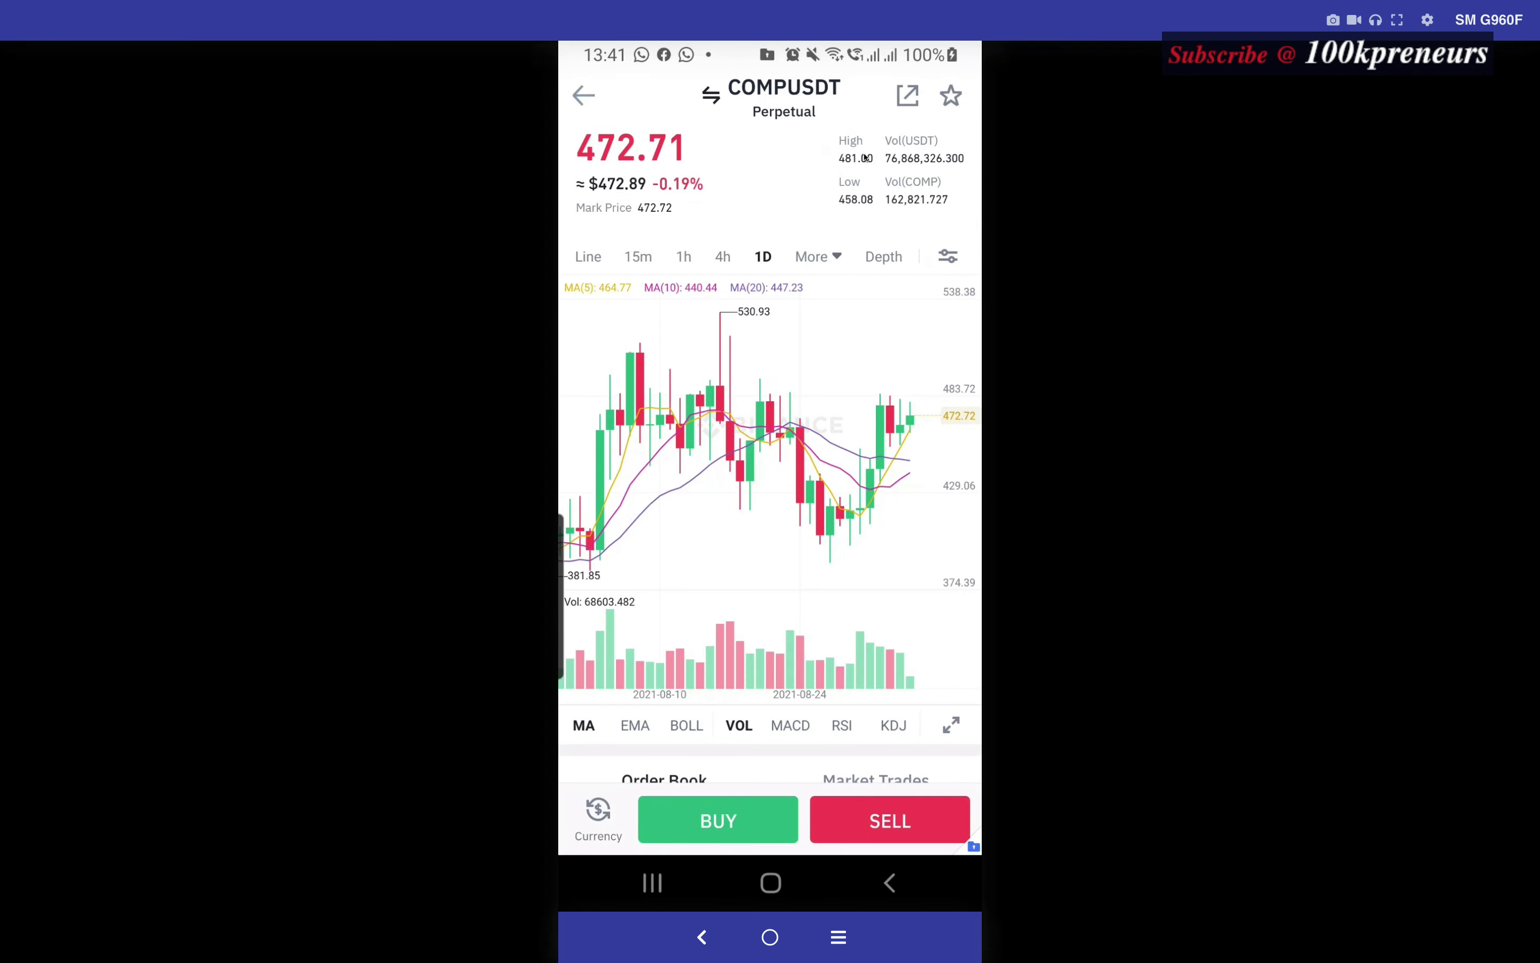
click(946, 255)
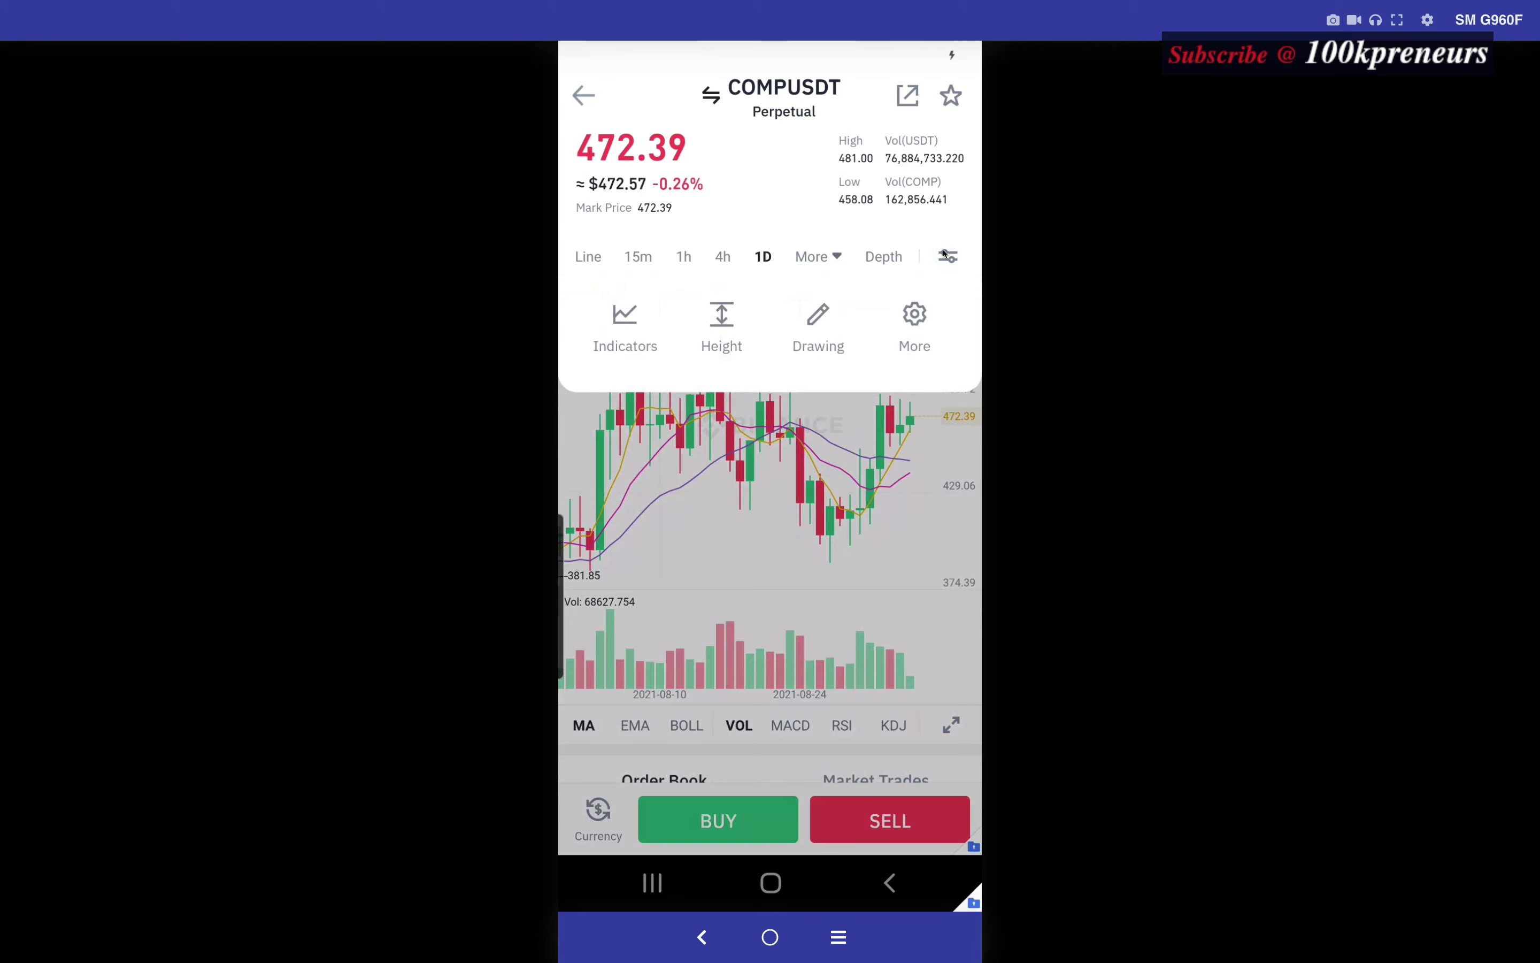
click(814, 317)
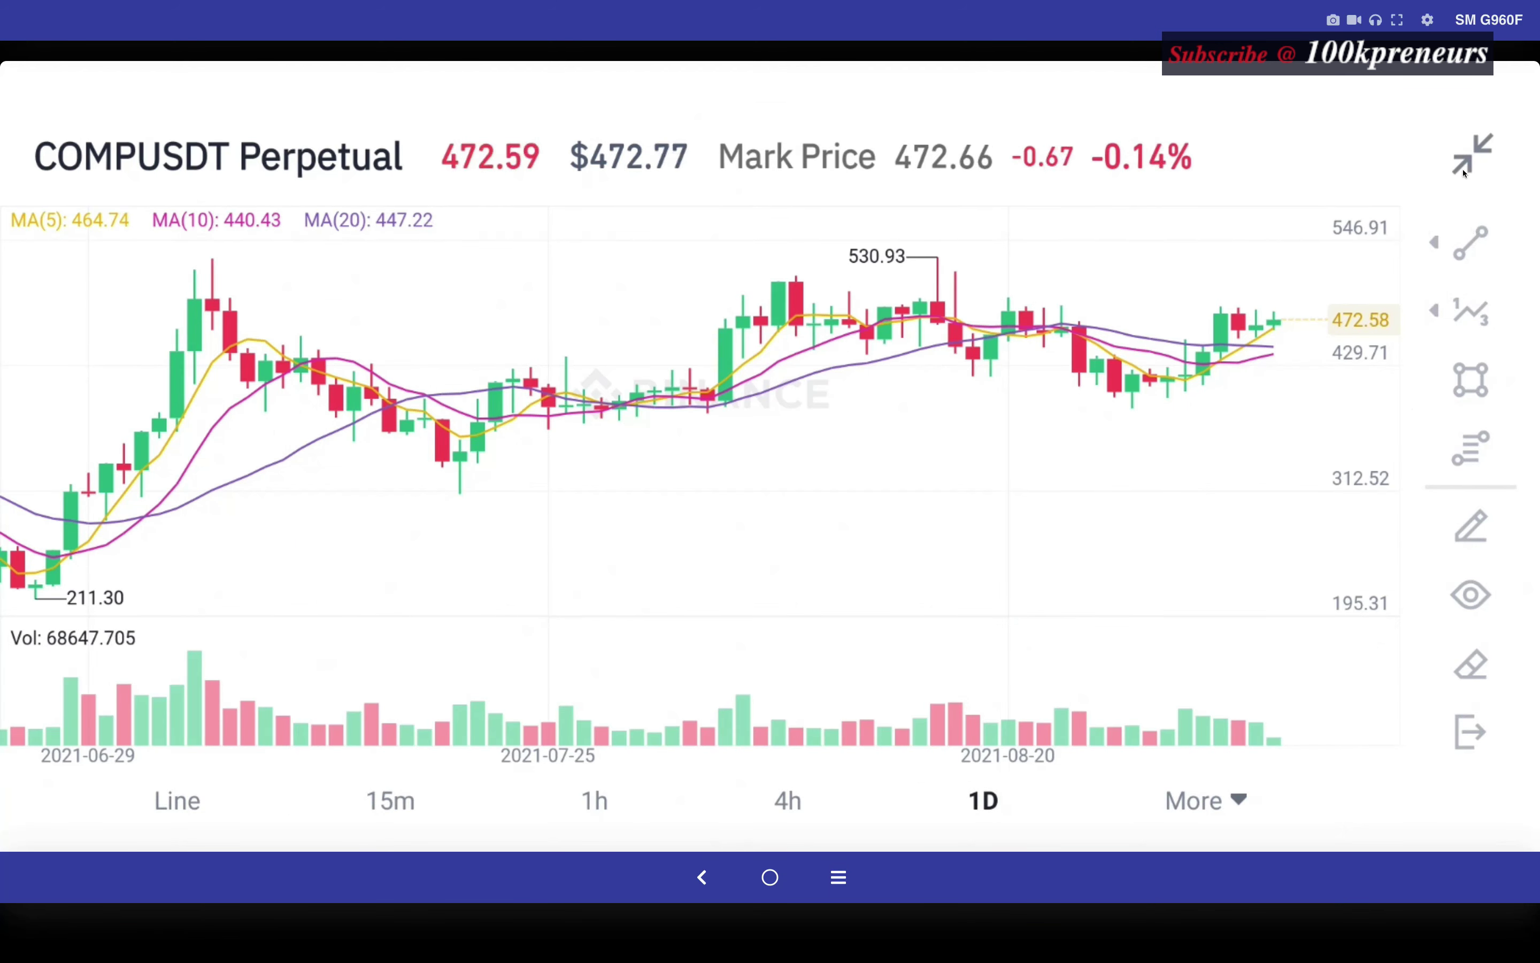
click(1464, 147)
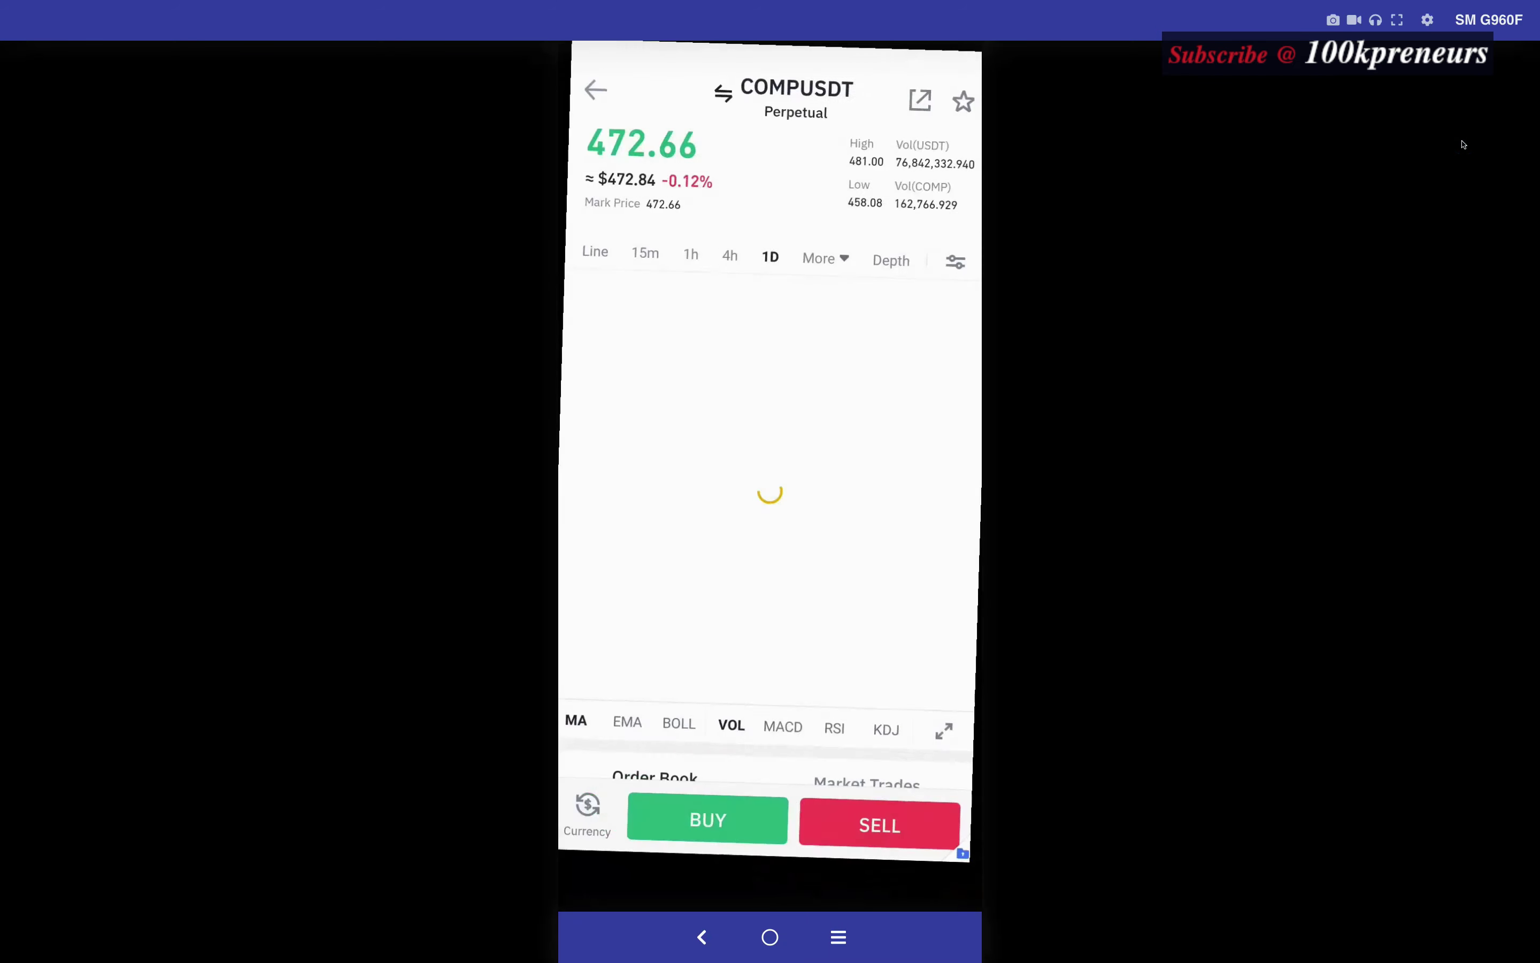
click(579, 94)
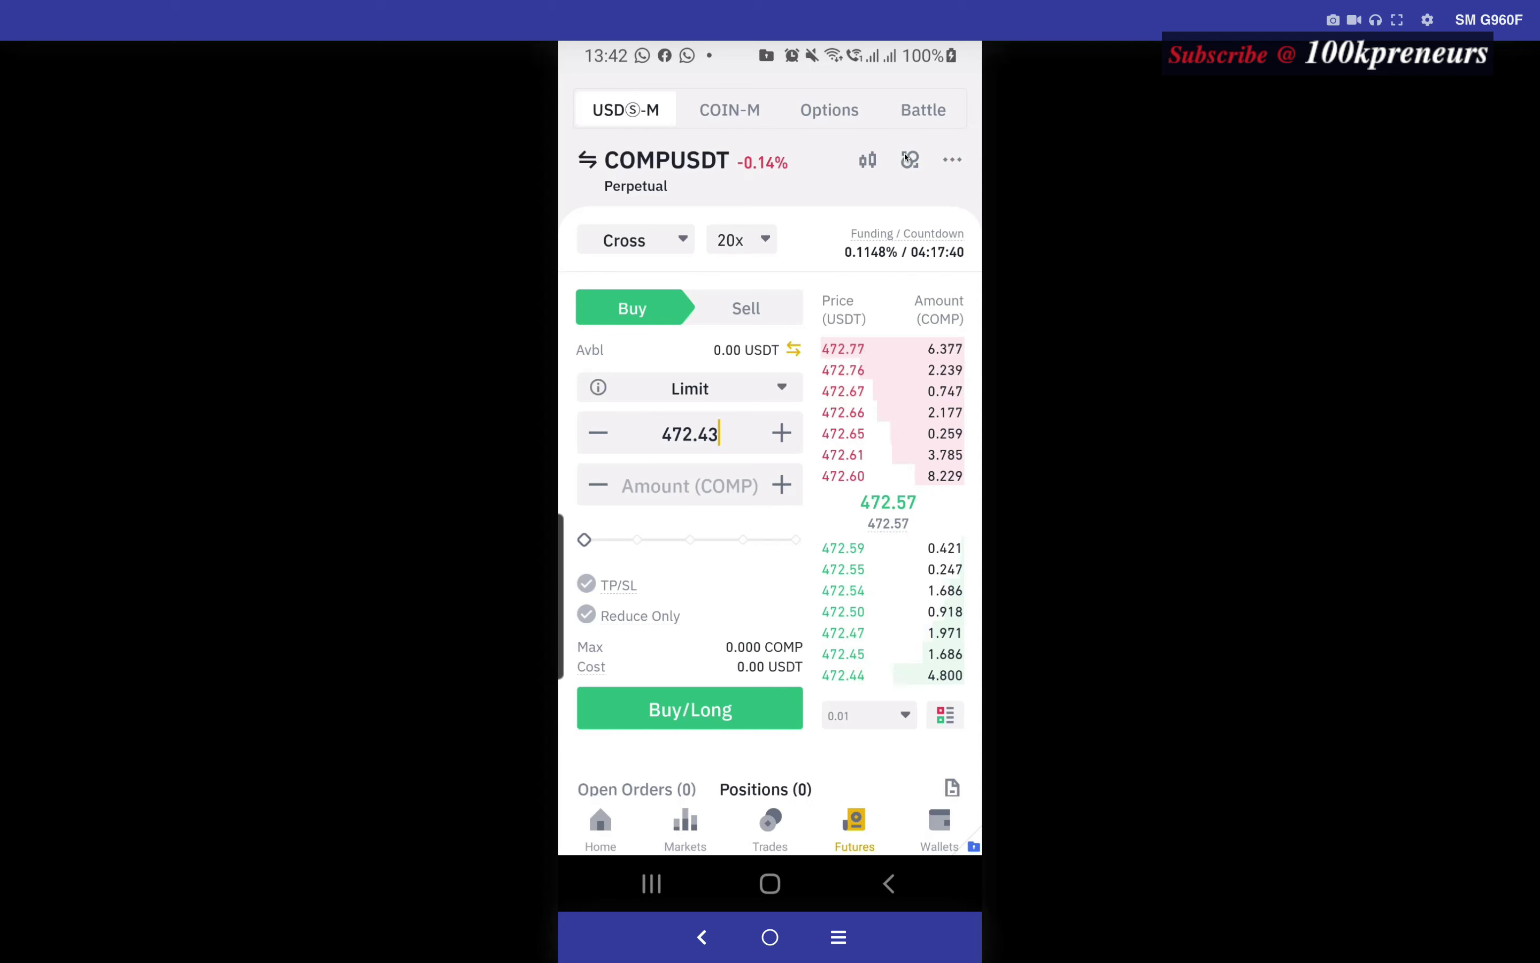
click(910, 160)
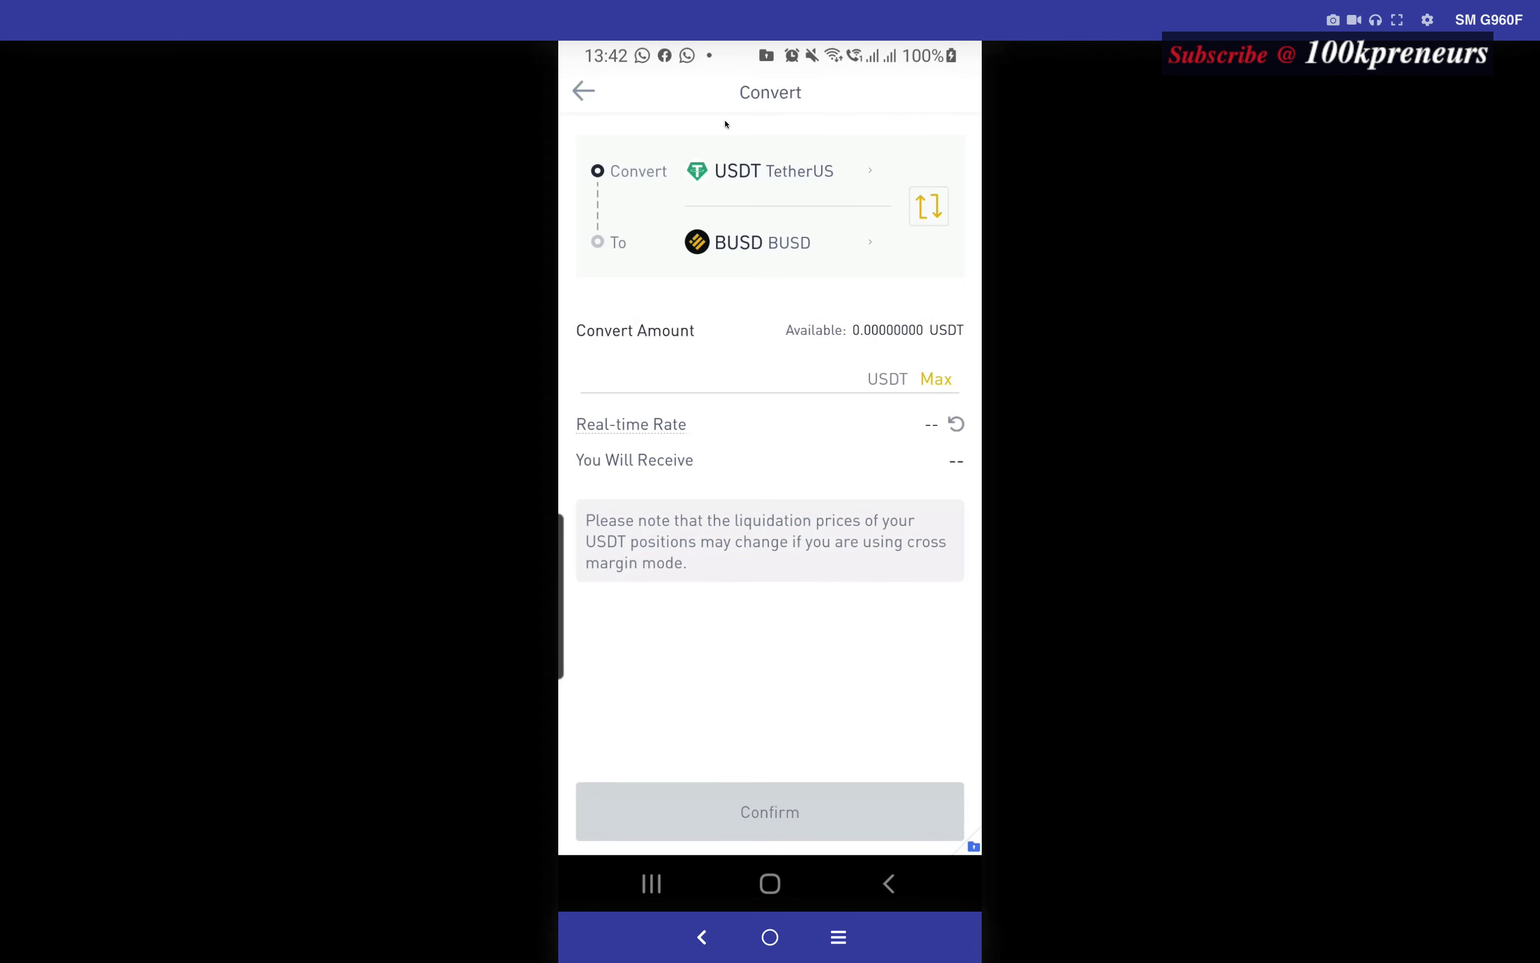
click(689, 244)
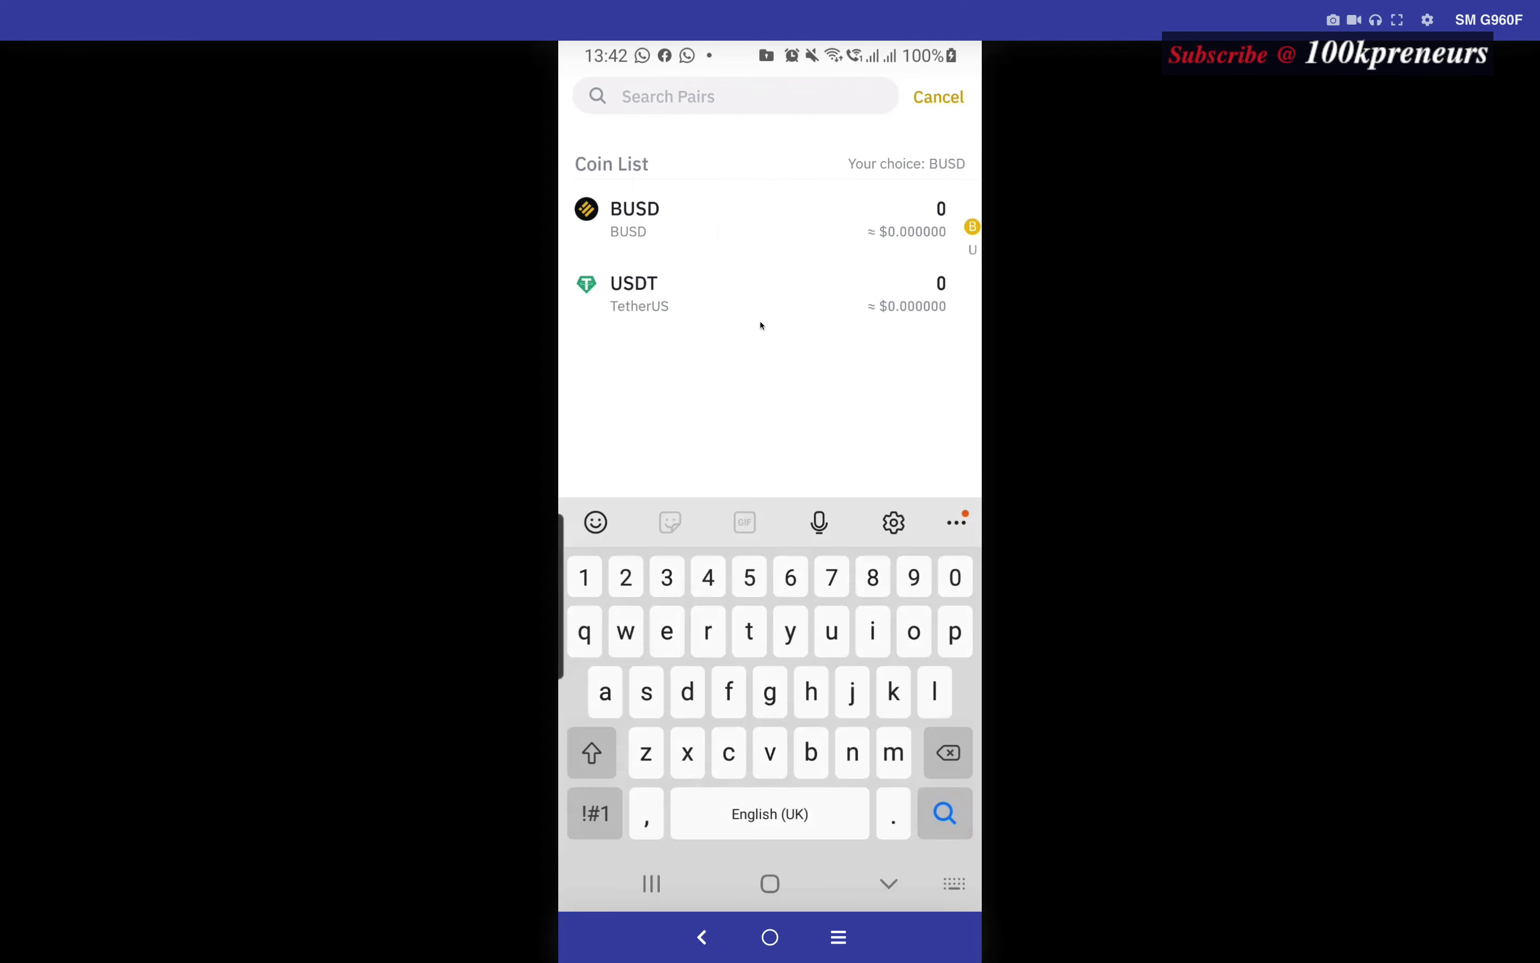
click(931, 99)
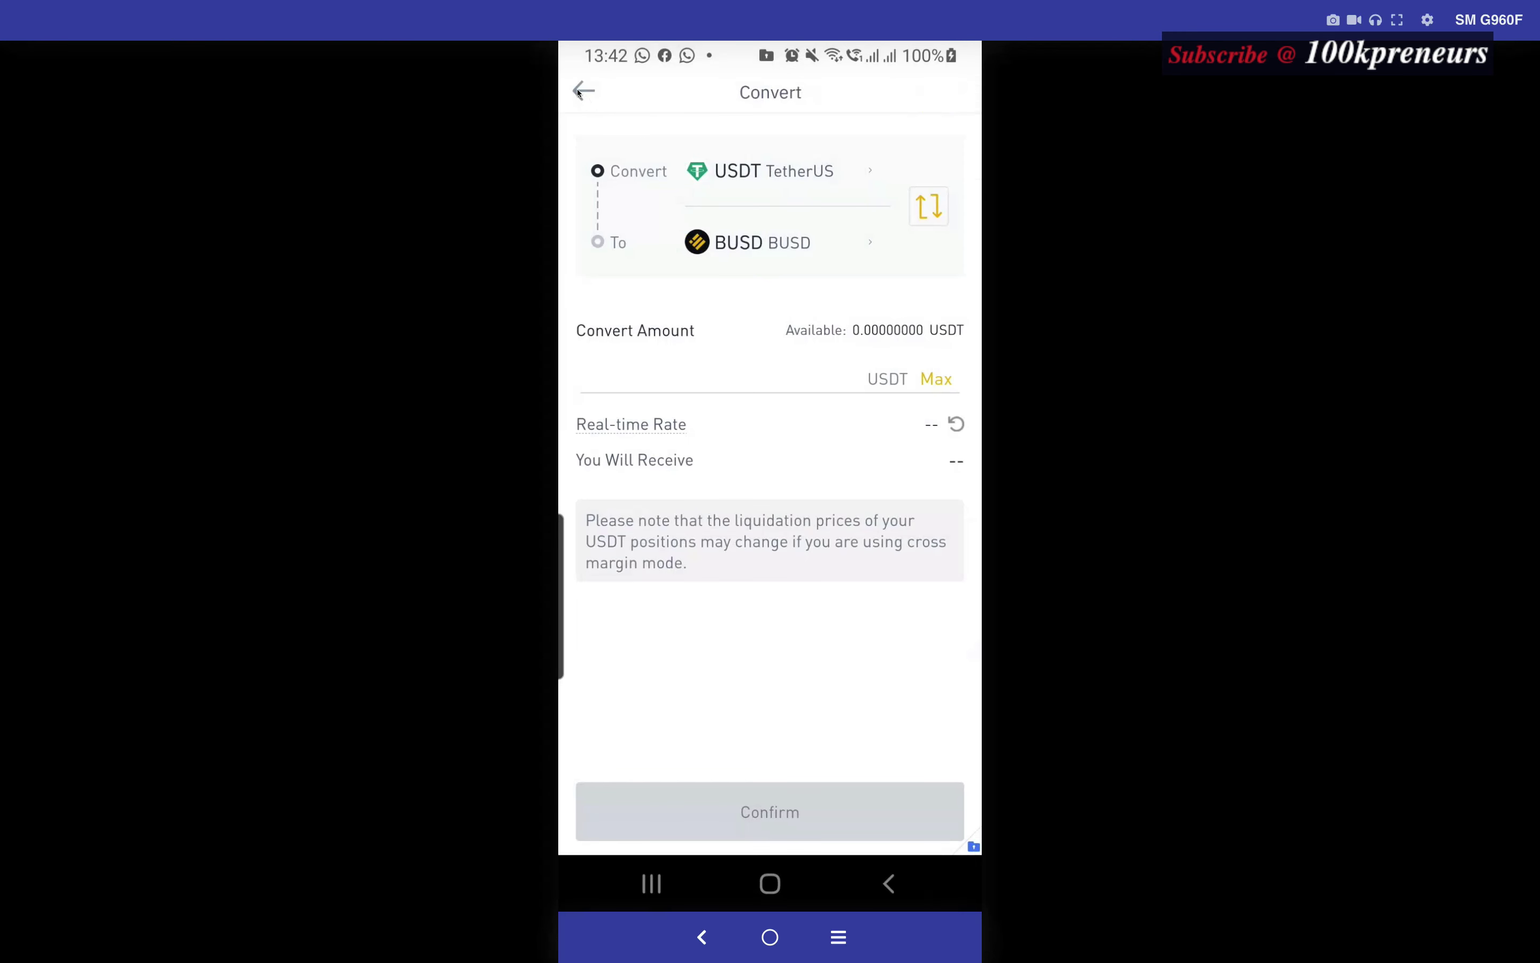
click(581, 92)
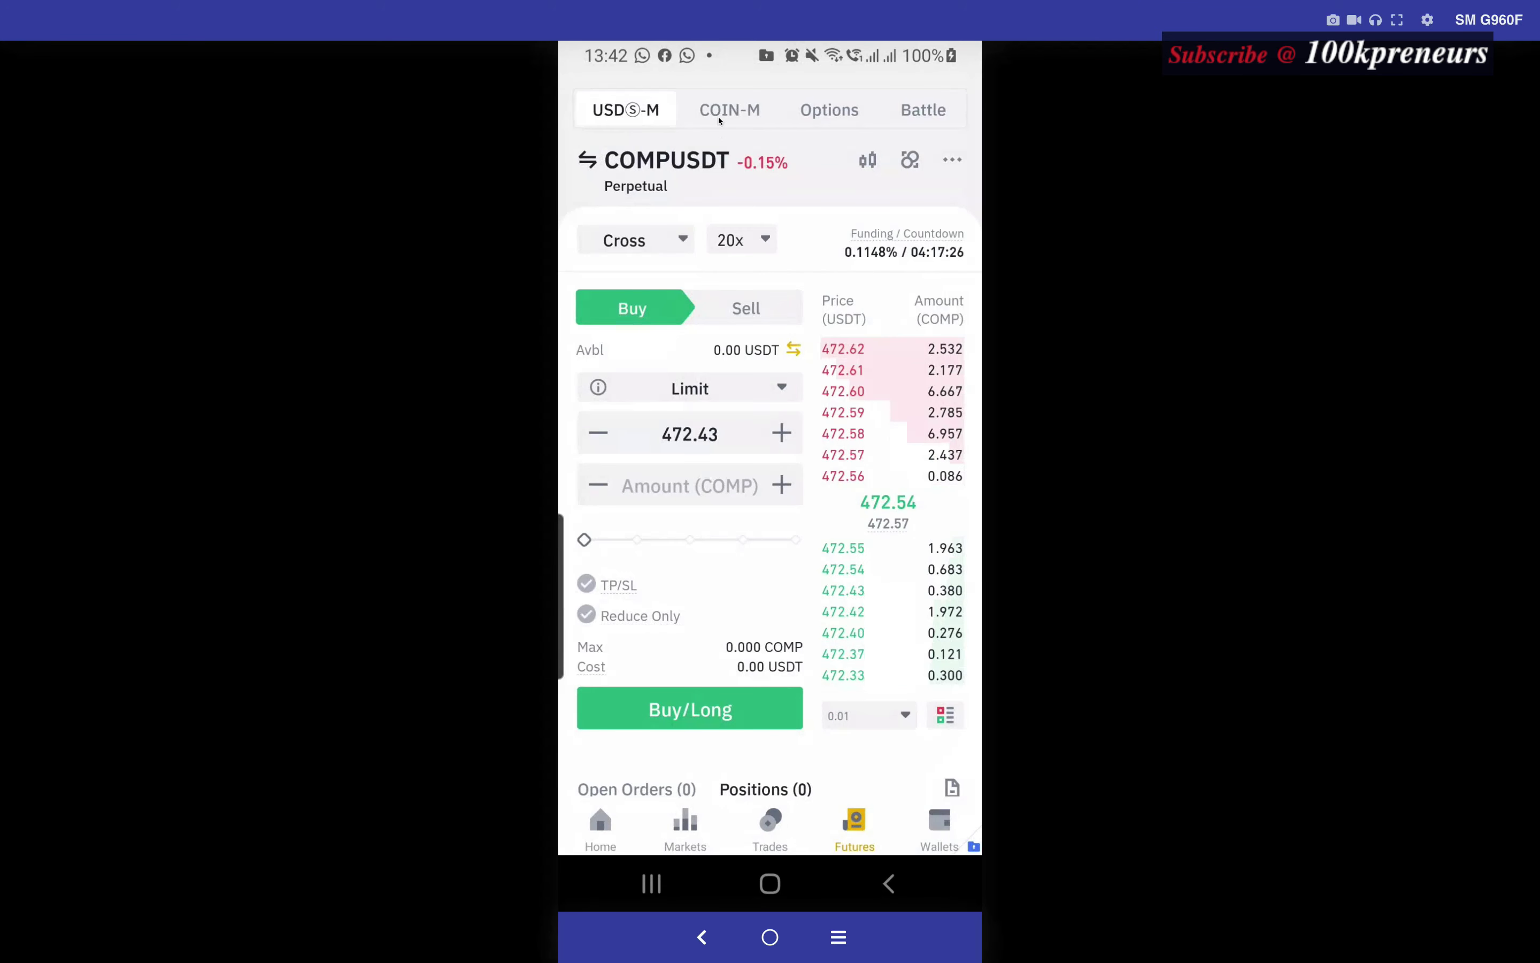
Step: Switch the COMPUSDT margin mode from Cross to Isolated and confirm it
click(678, 240)
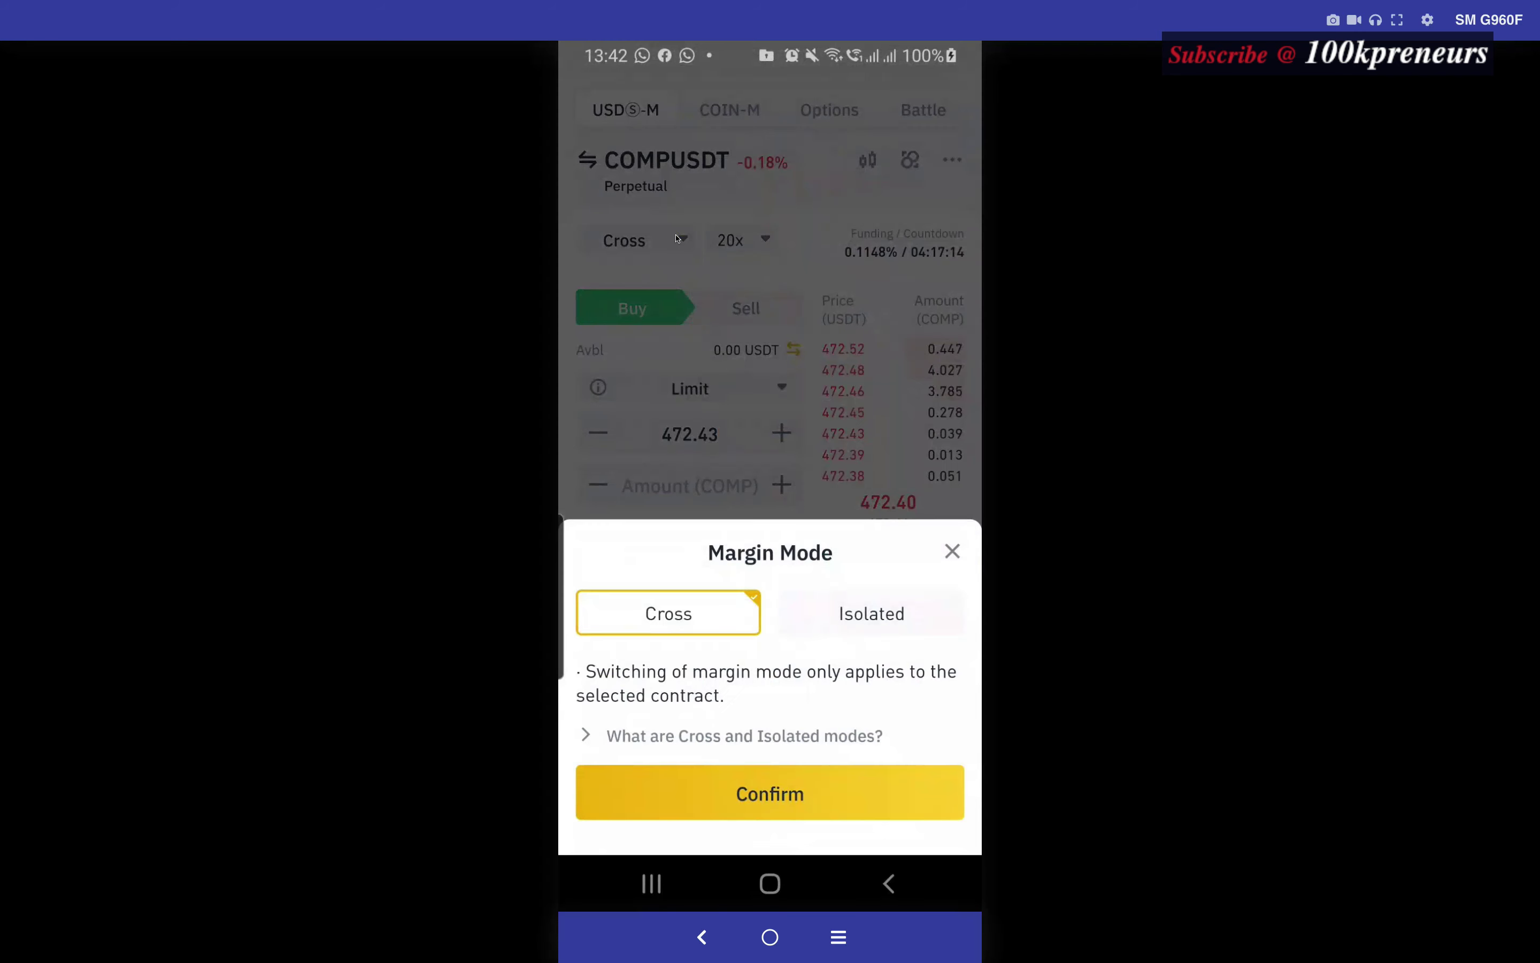
click(858, 613)
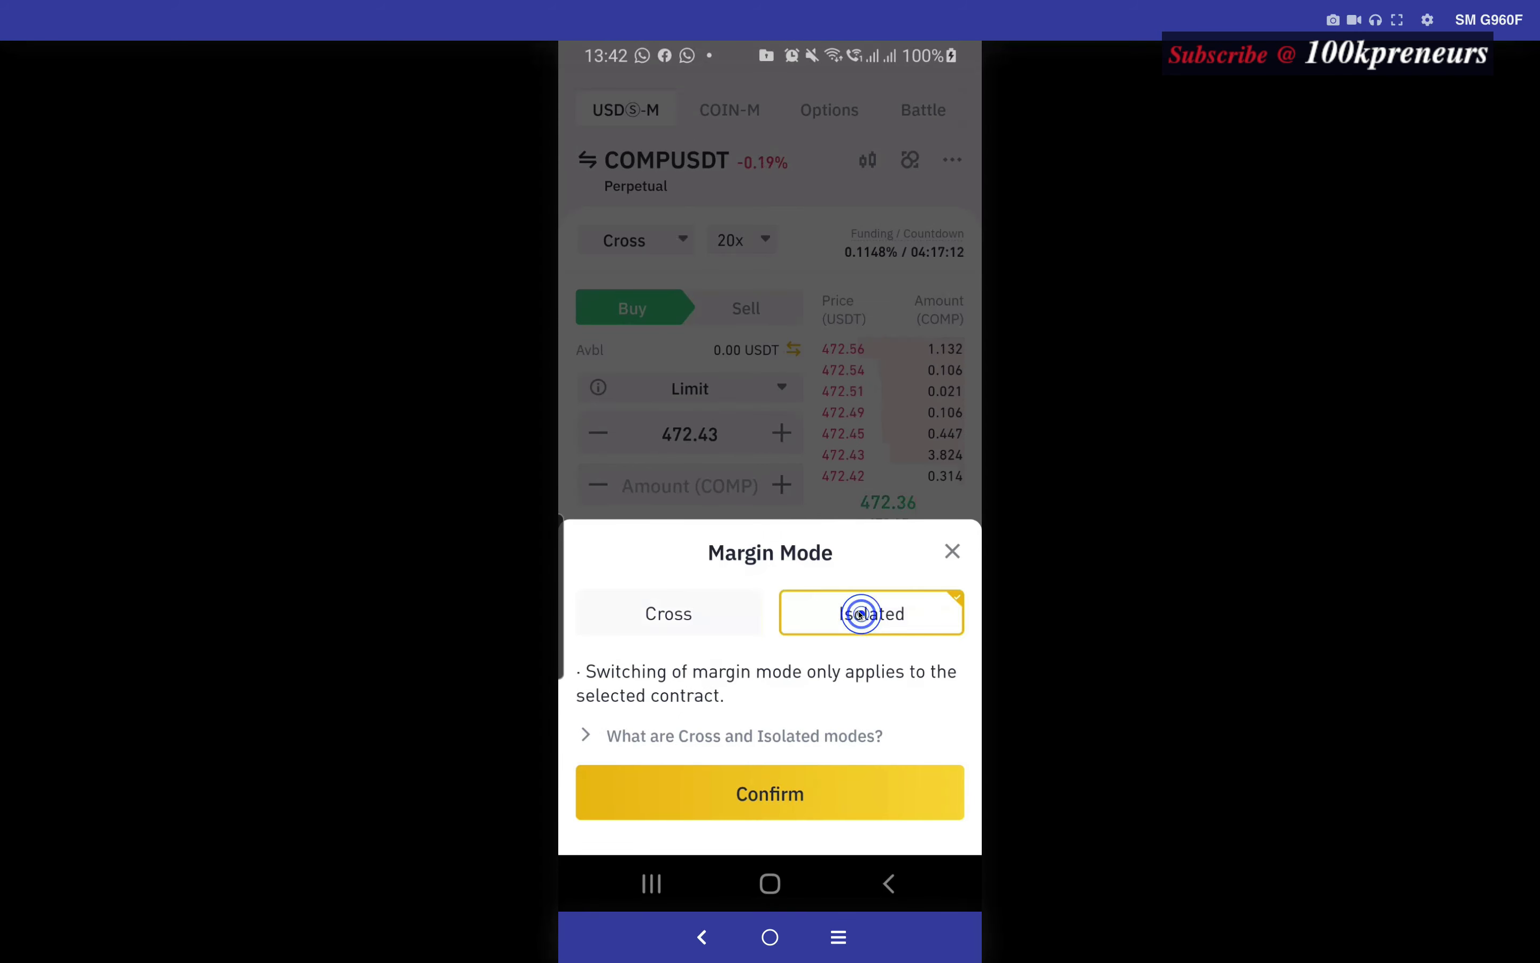
click(660, 240)
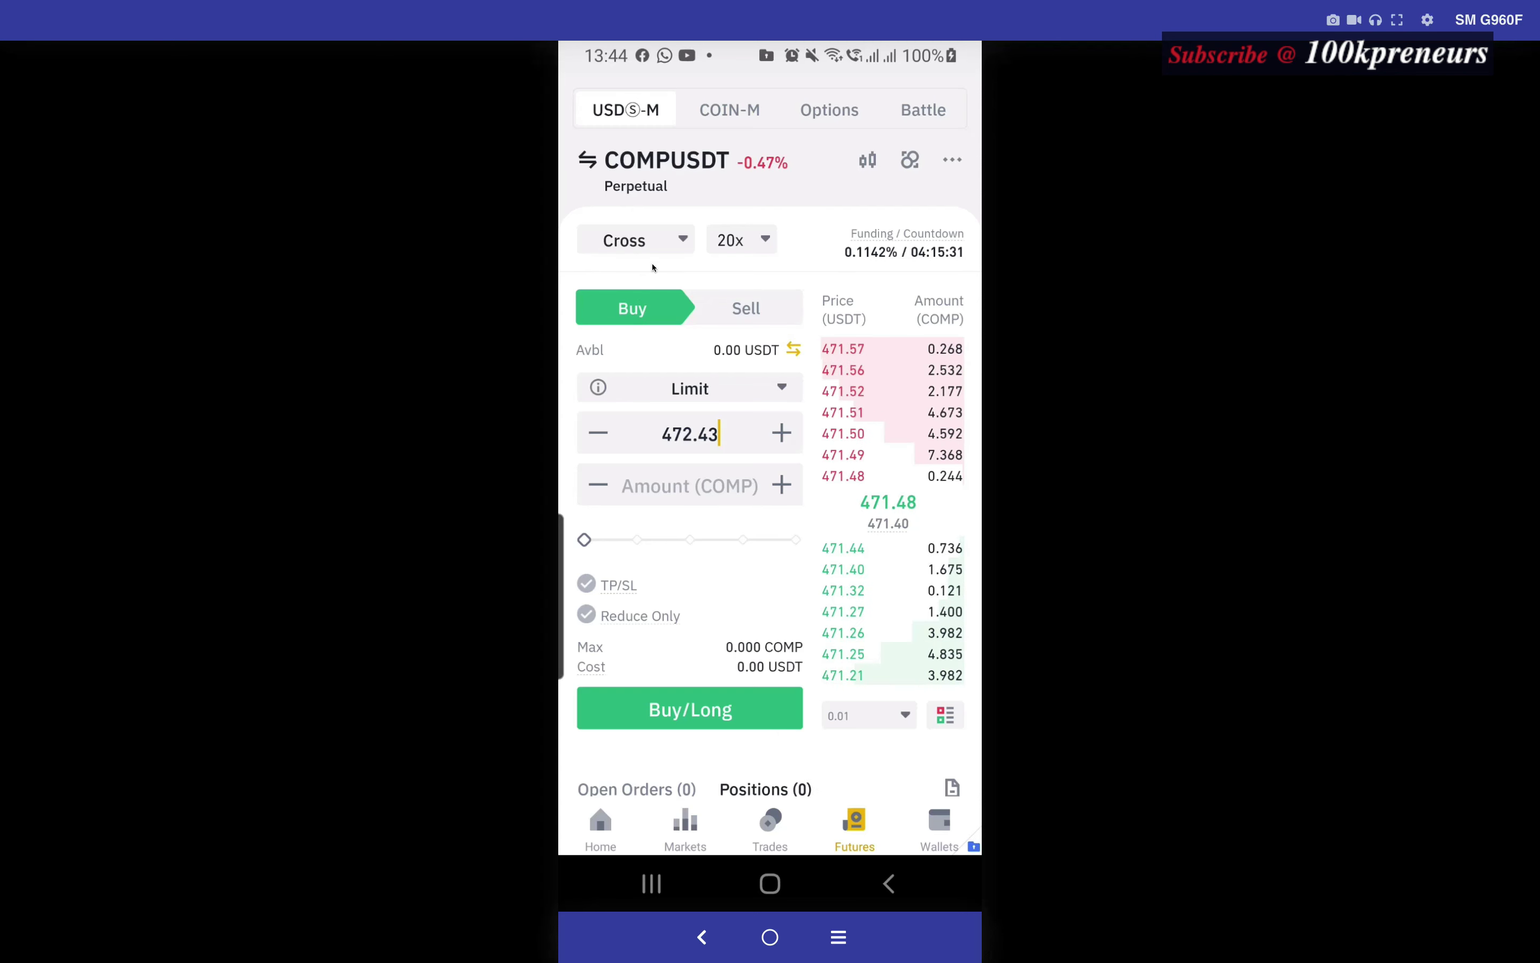
click(674, 236)
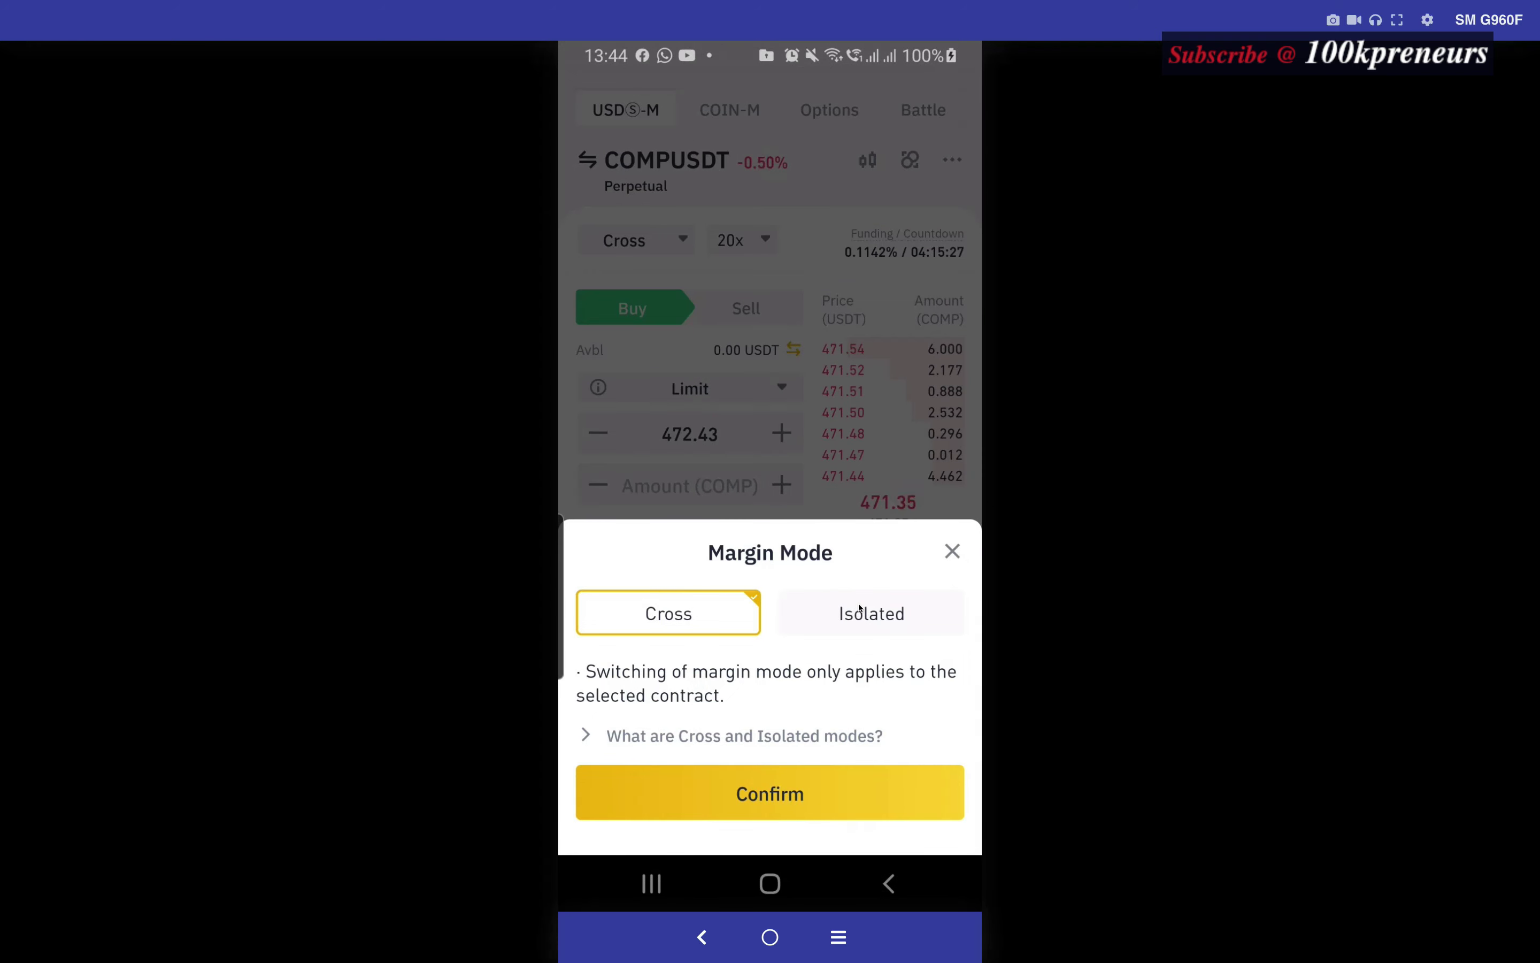
click(861, 609)
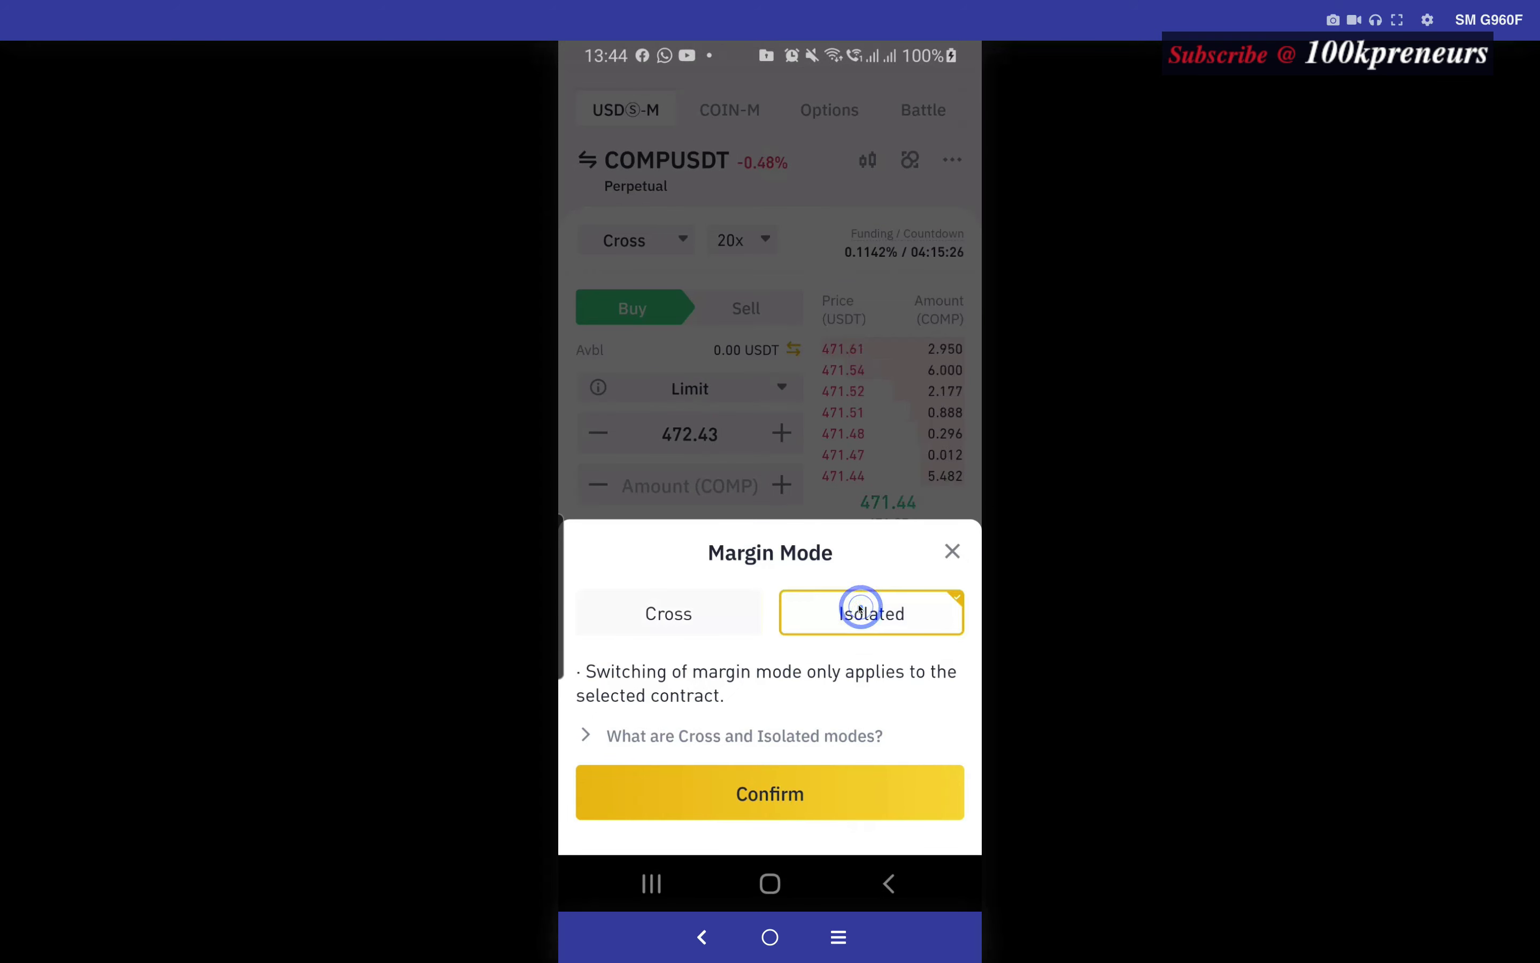
click(797, 791)
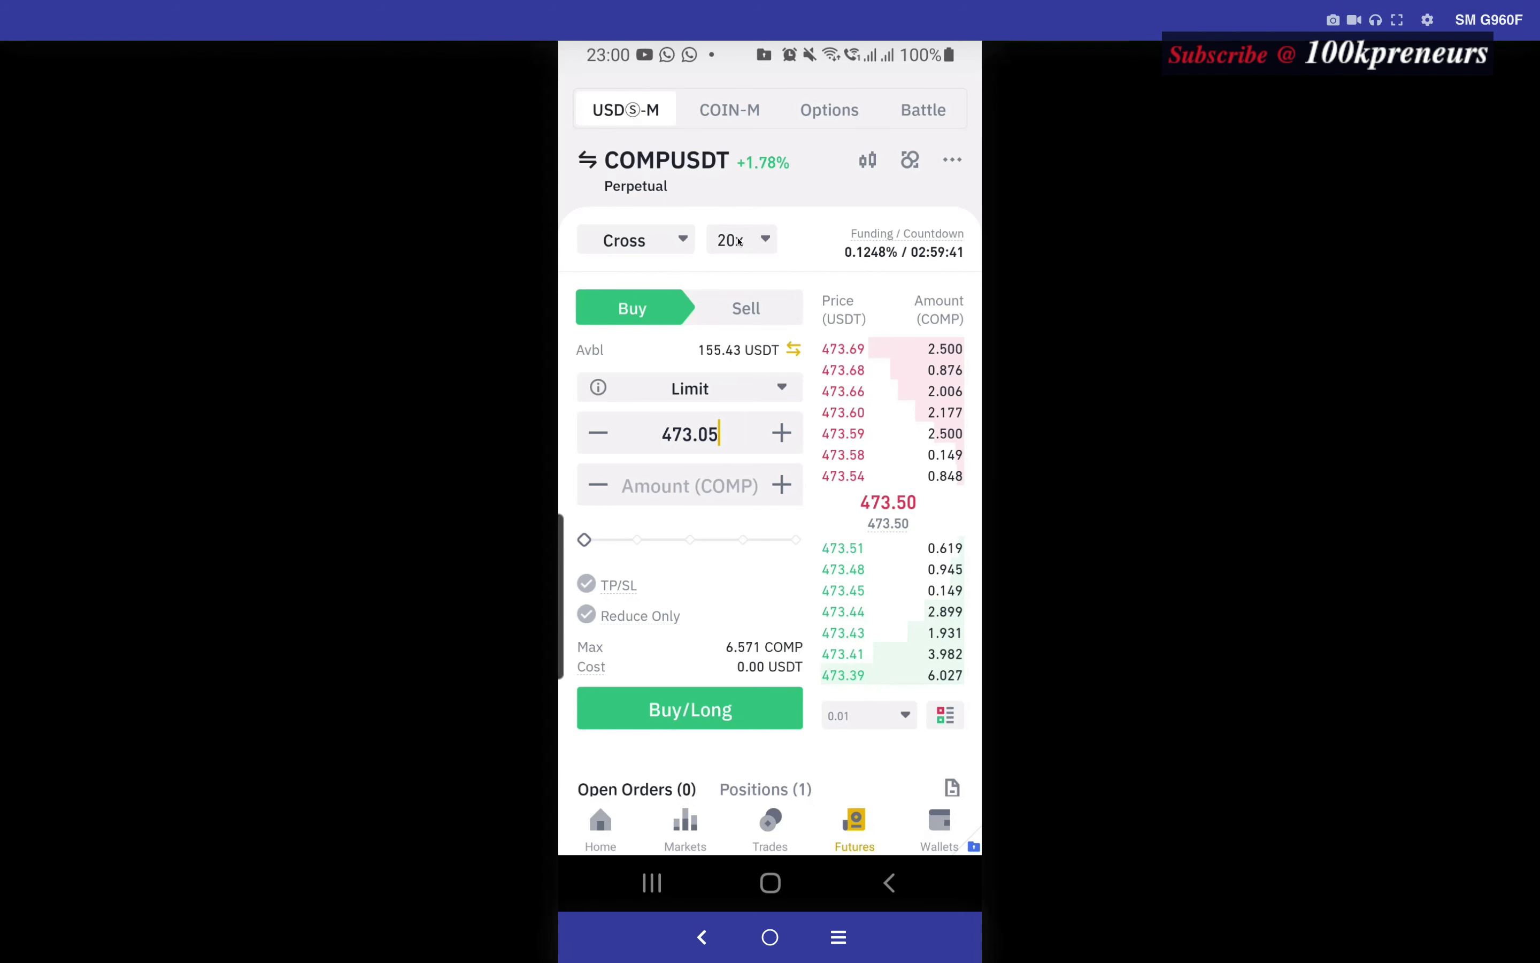
Step: Check the 20x leverage in Adjust Leverage and close it unchanged
click(766, 236)
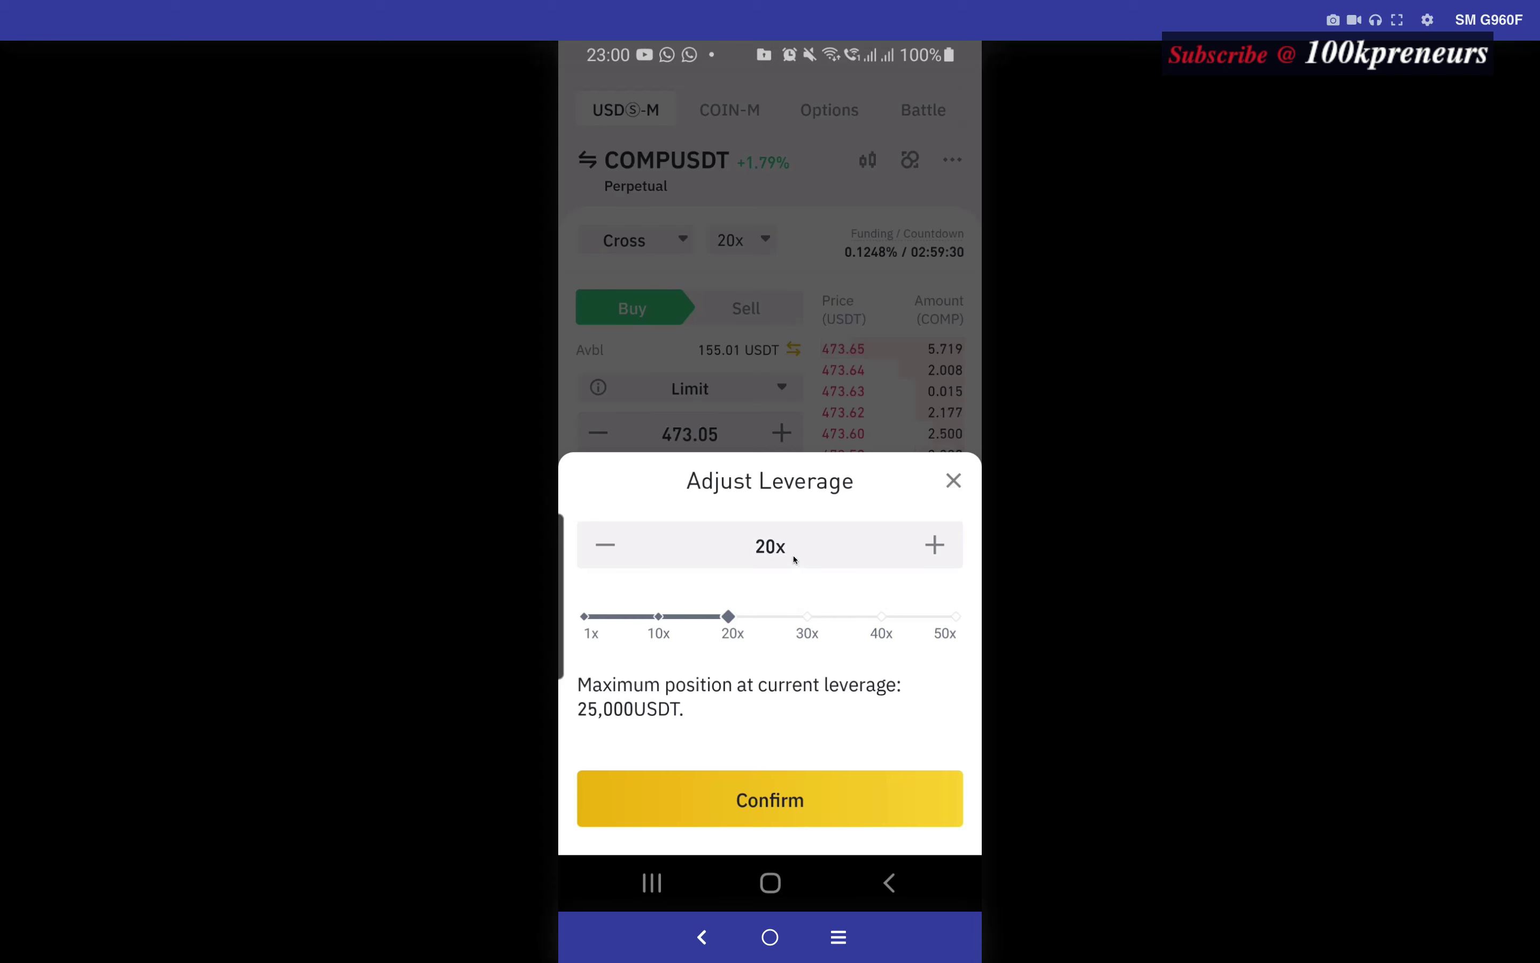
click(954, 481)
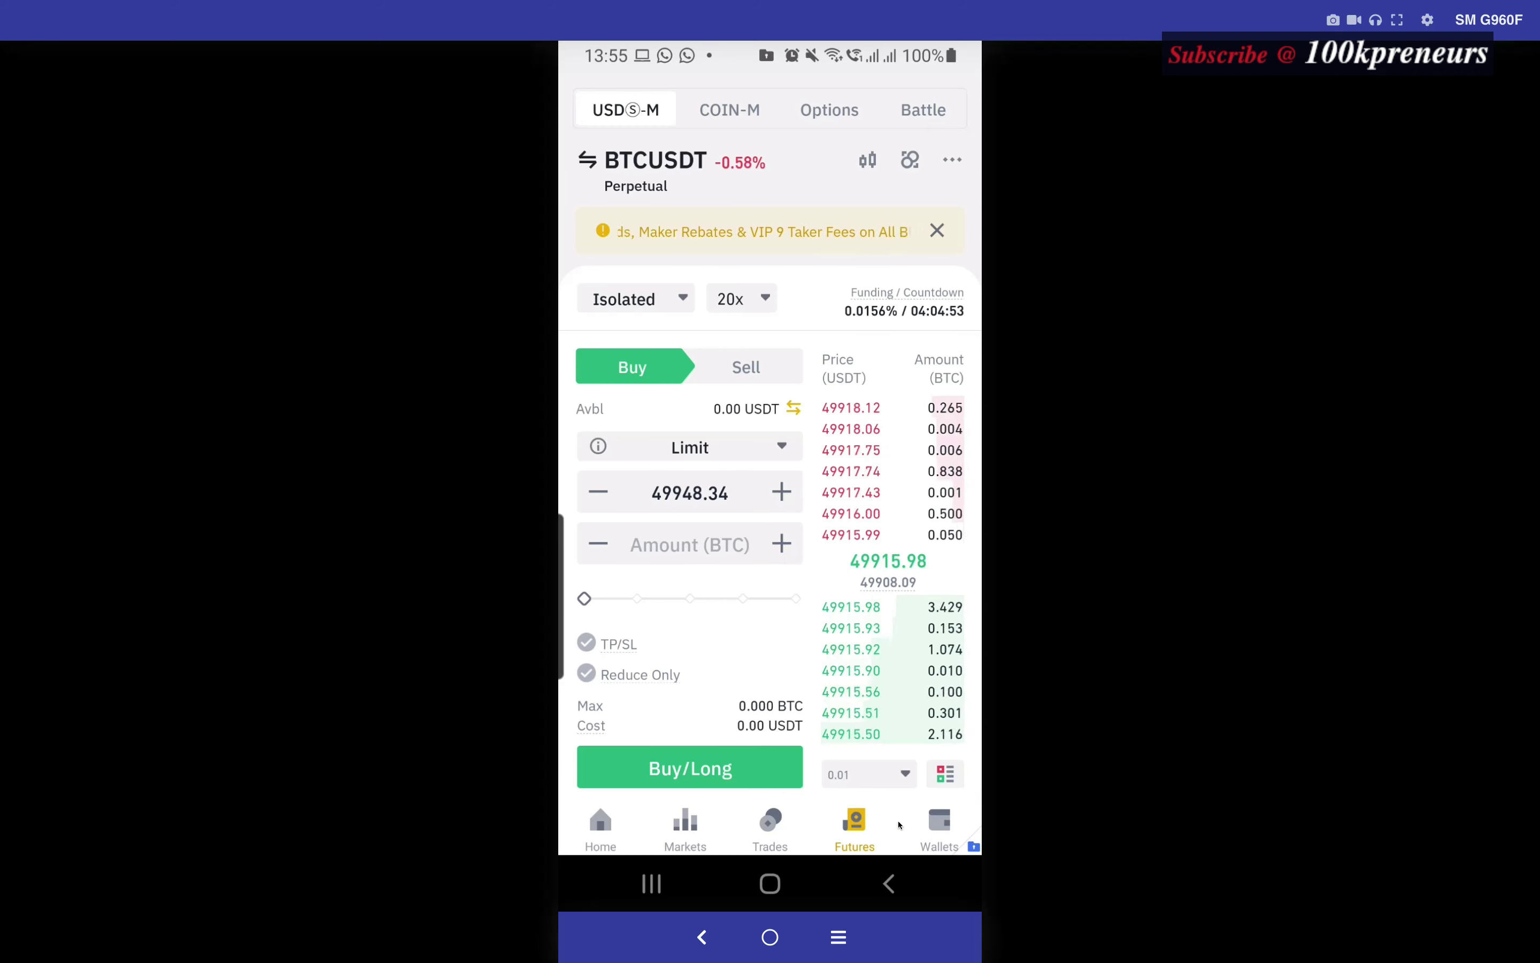
Step: Start a USDT transfer from Spot to the USDⓈ-M Futures wallet
click(941, 828)
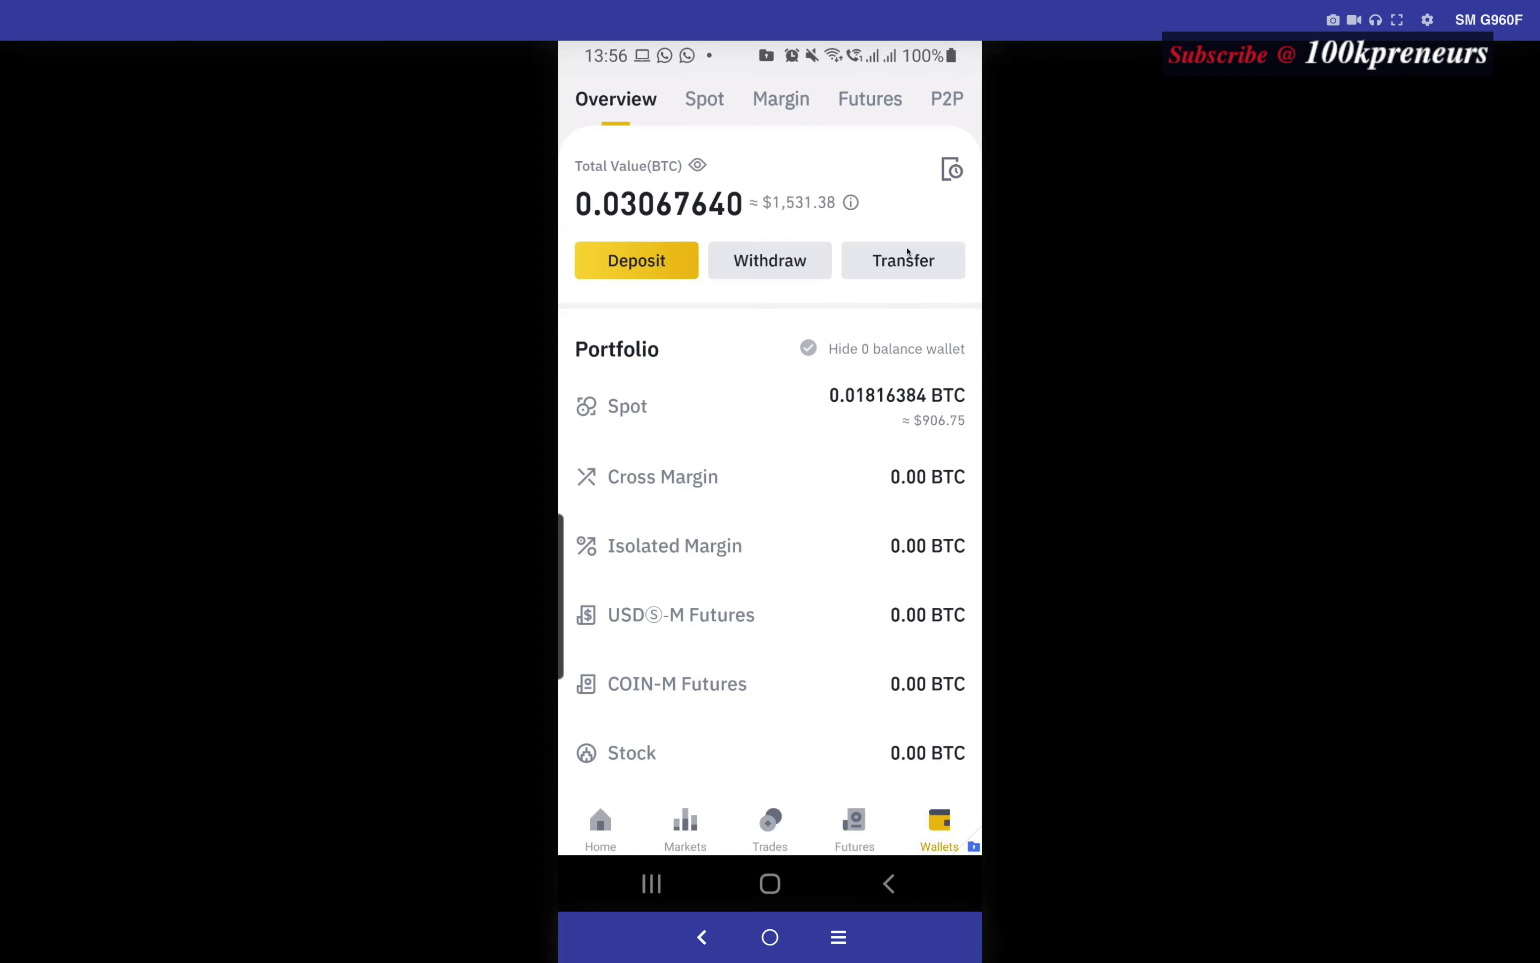
click(890, 262)
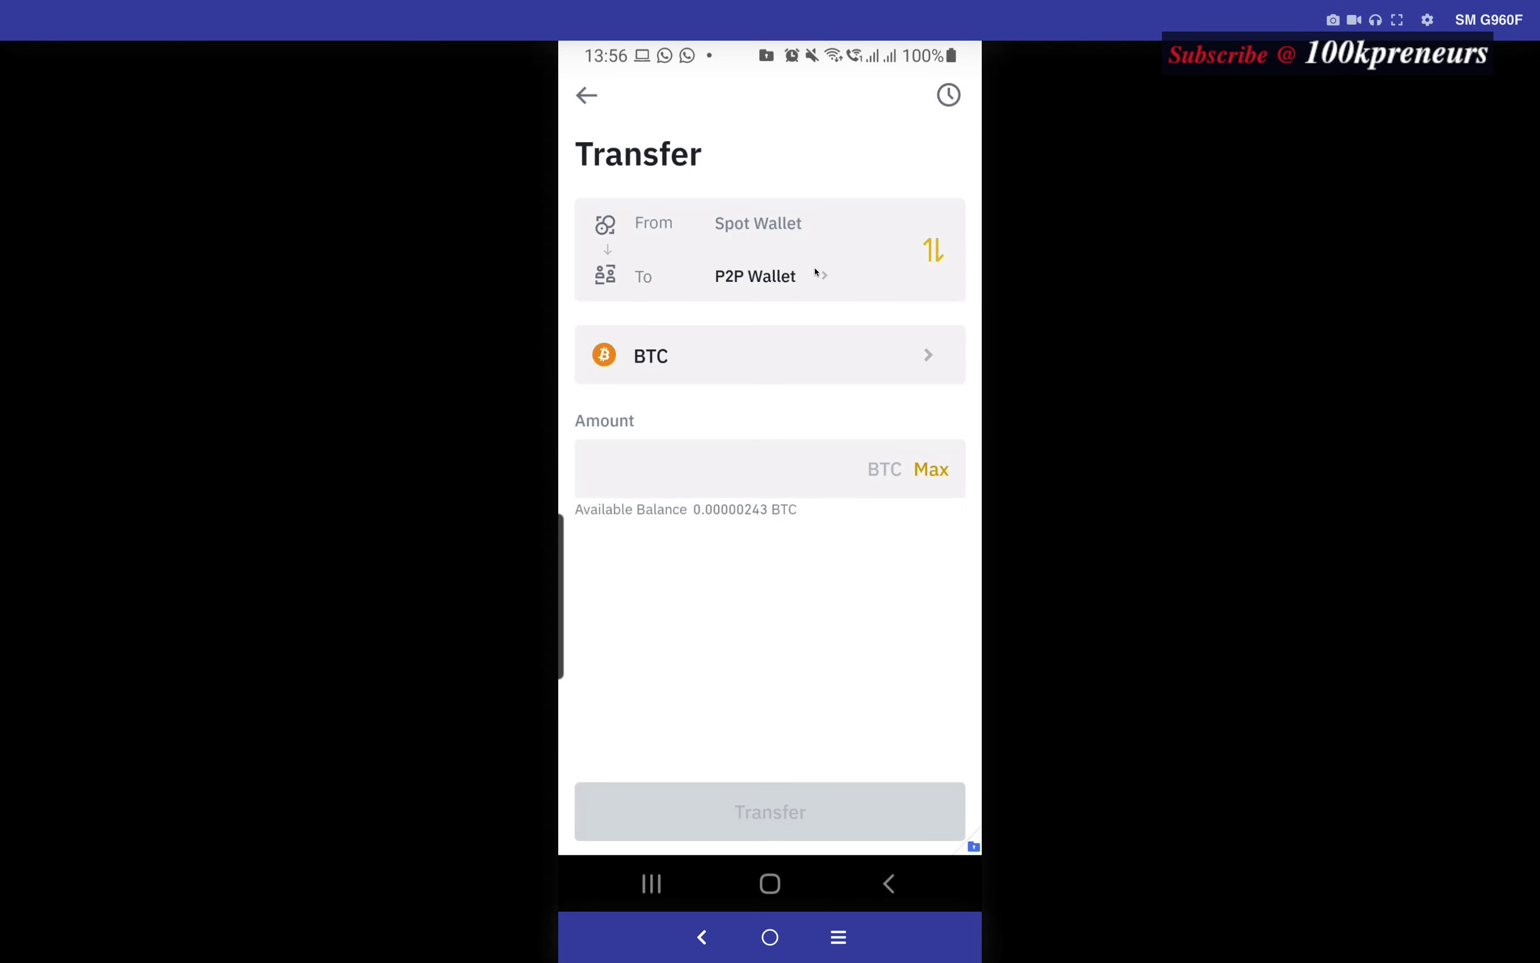
click(814, 268)
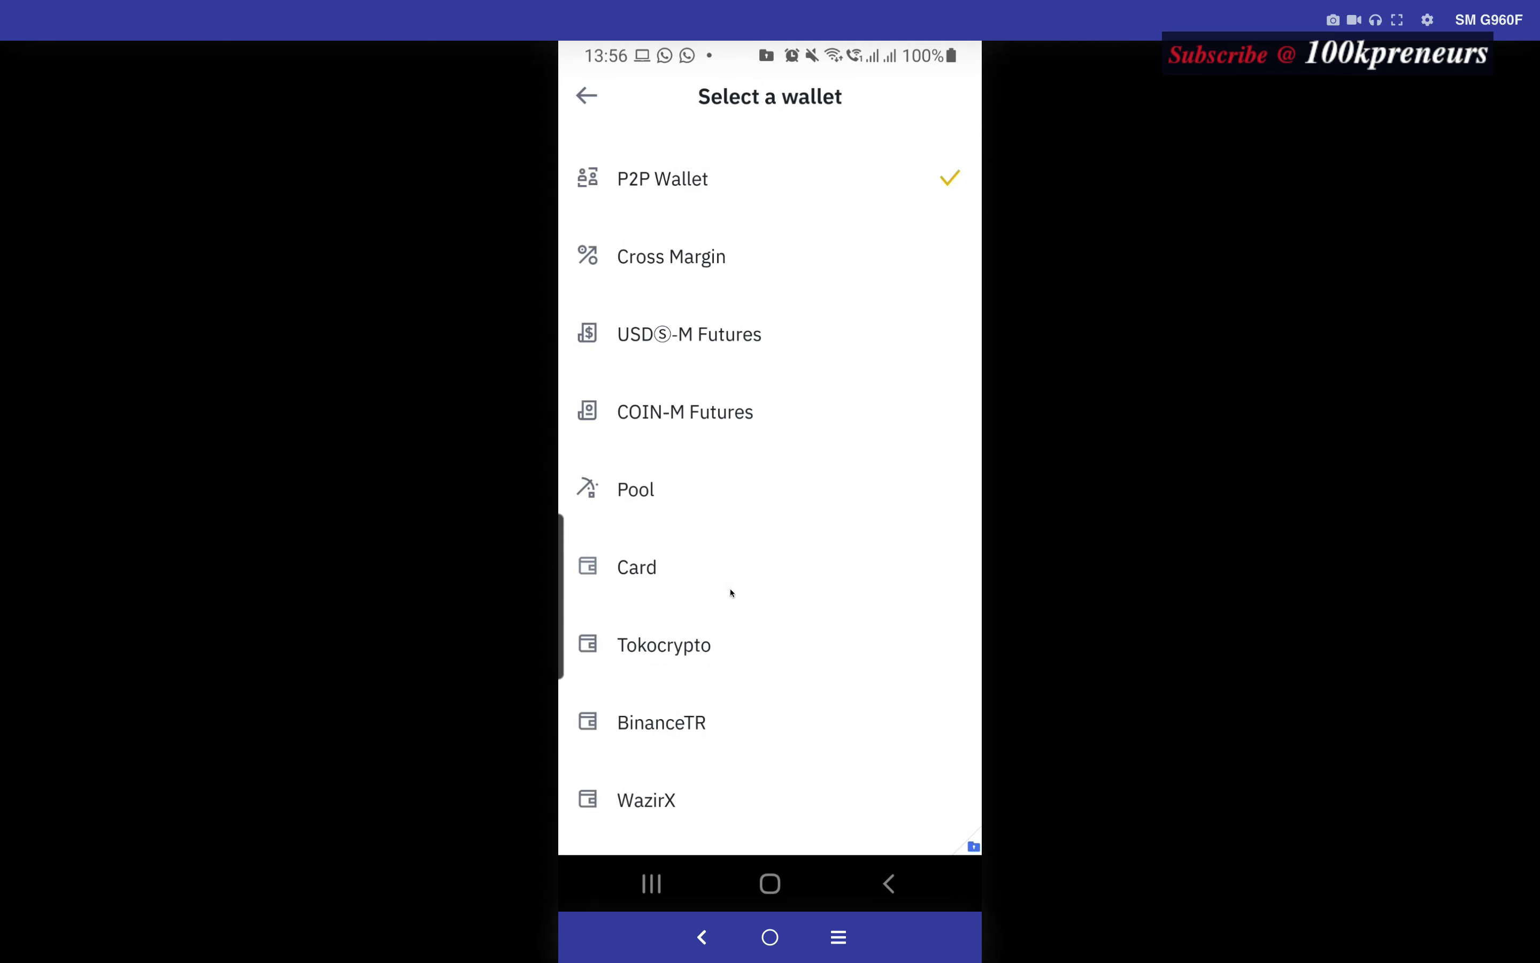
scroll(731, 592, down, 2)
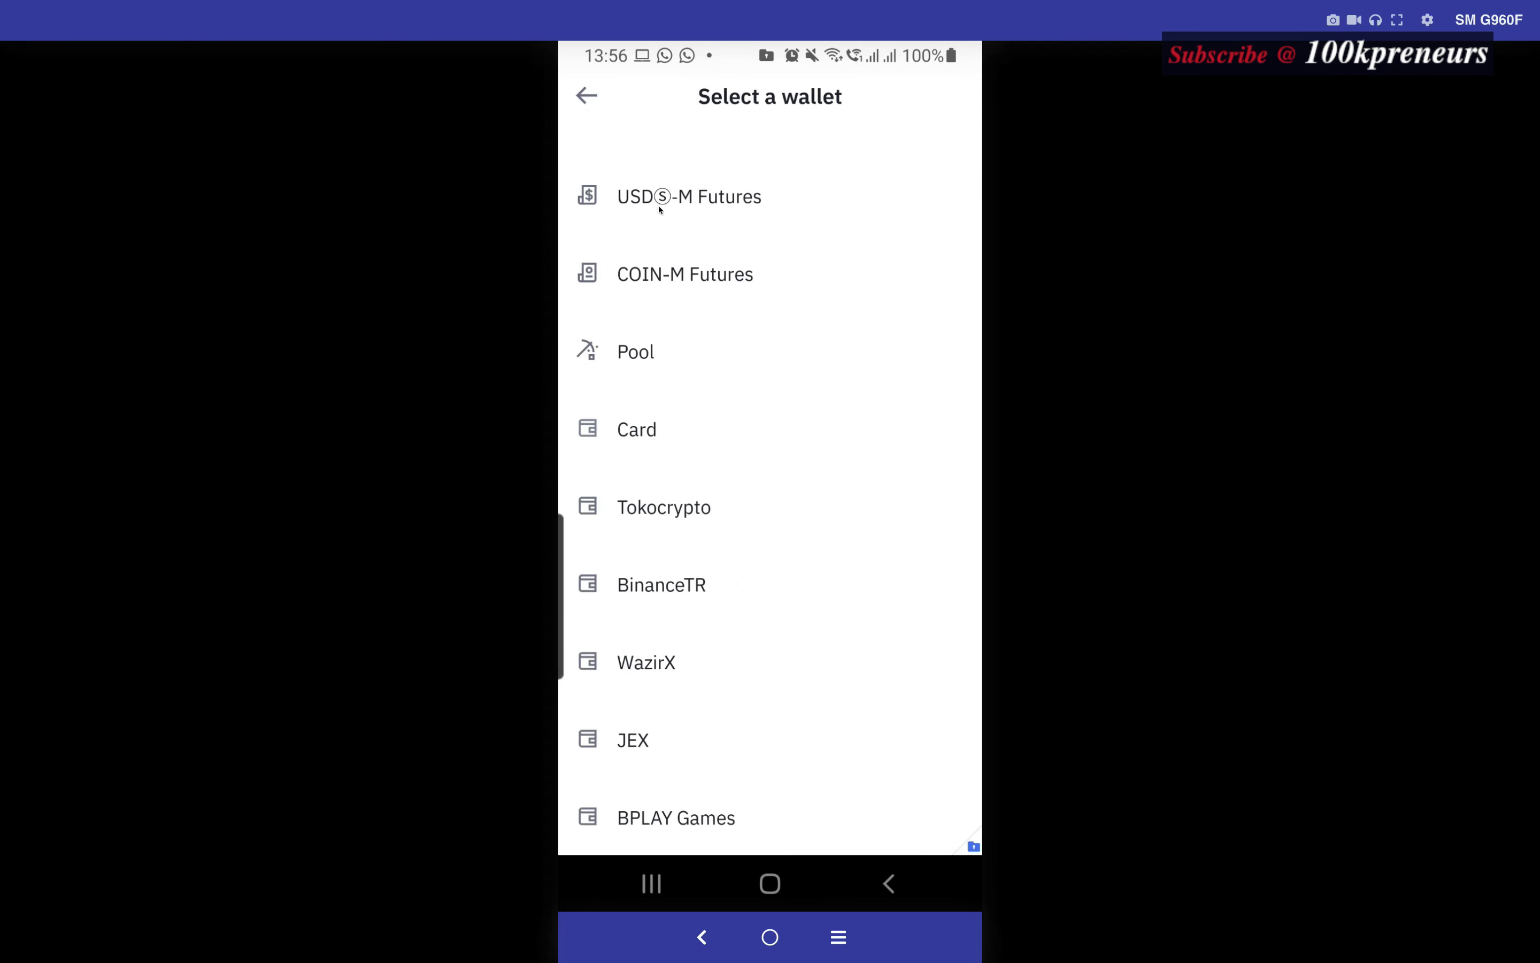
scroll(676, 274, up, 2)
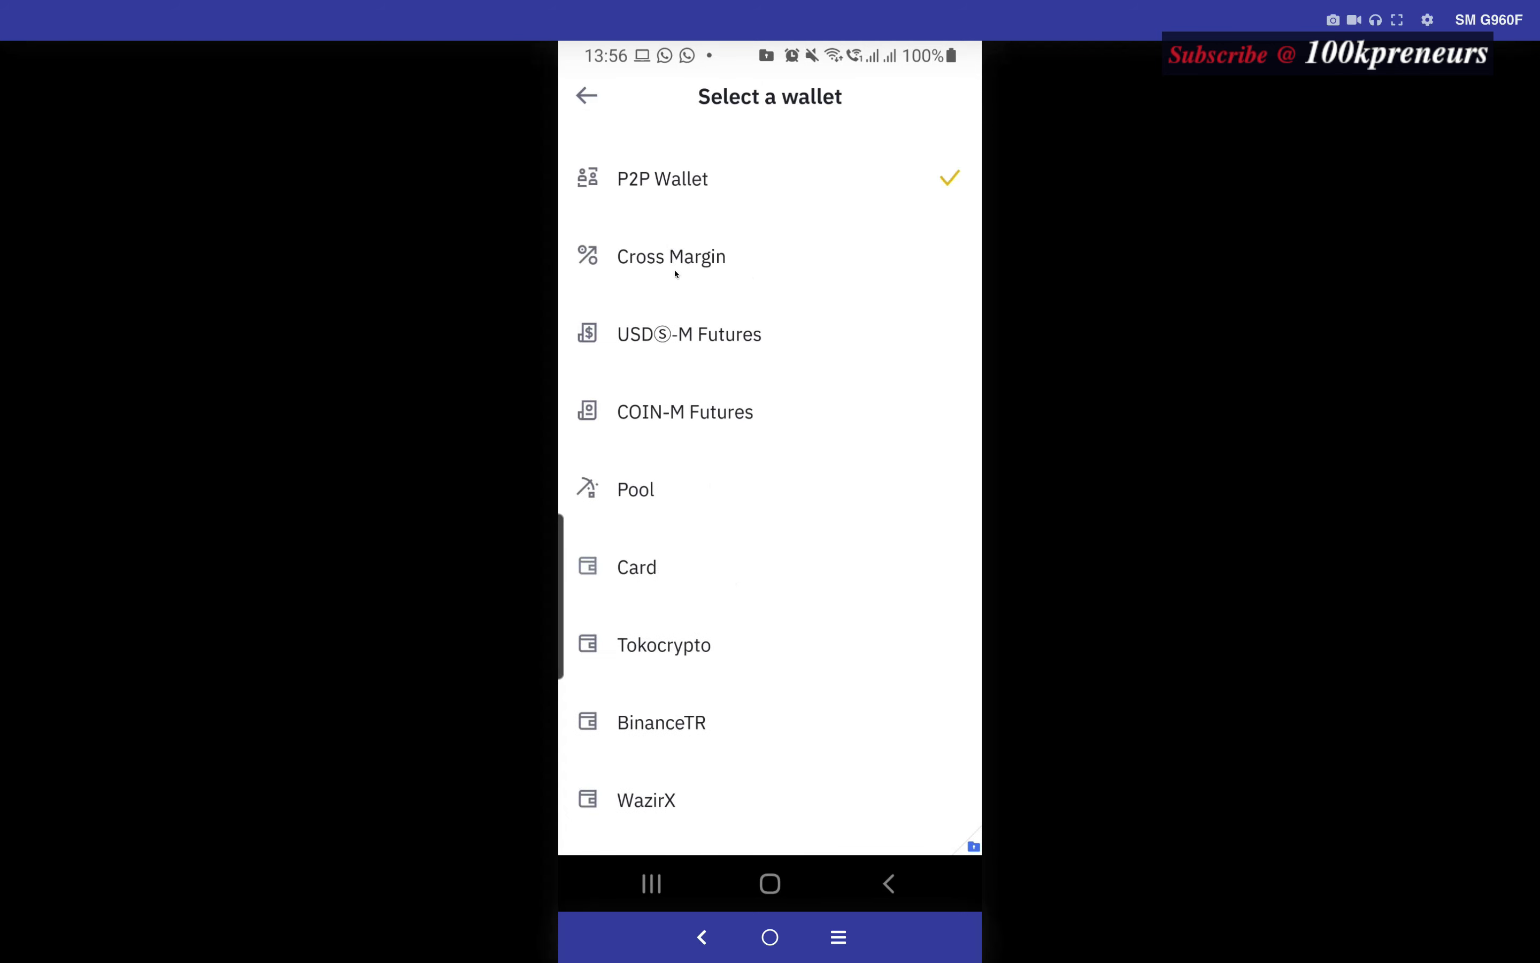
click(692, 341)
Step: Transfer 200 USDT, then return to the futures symbol list
click(744, 458)
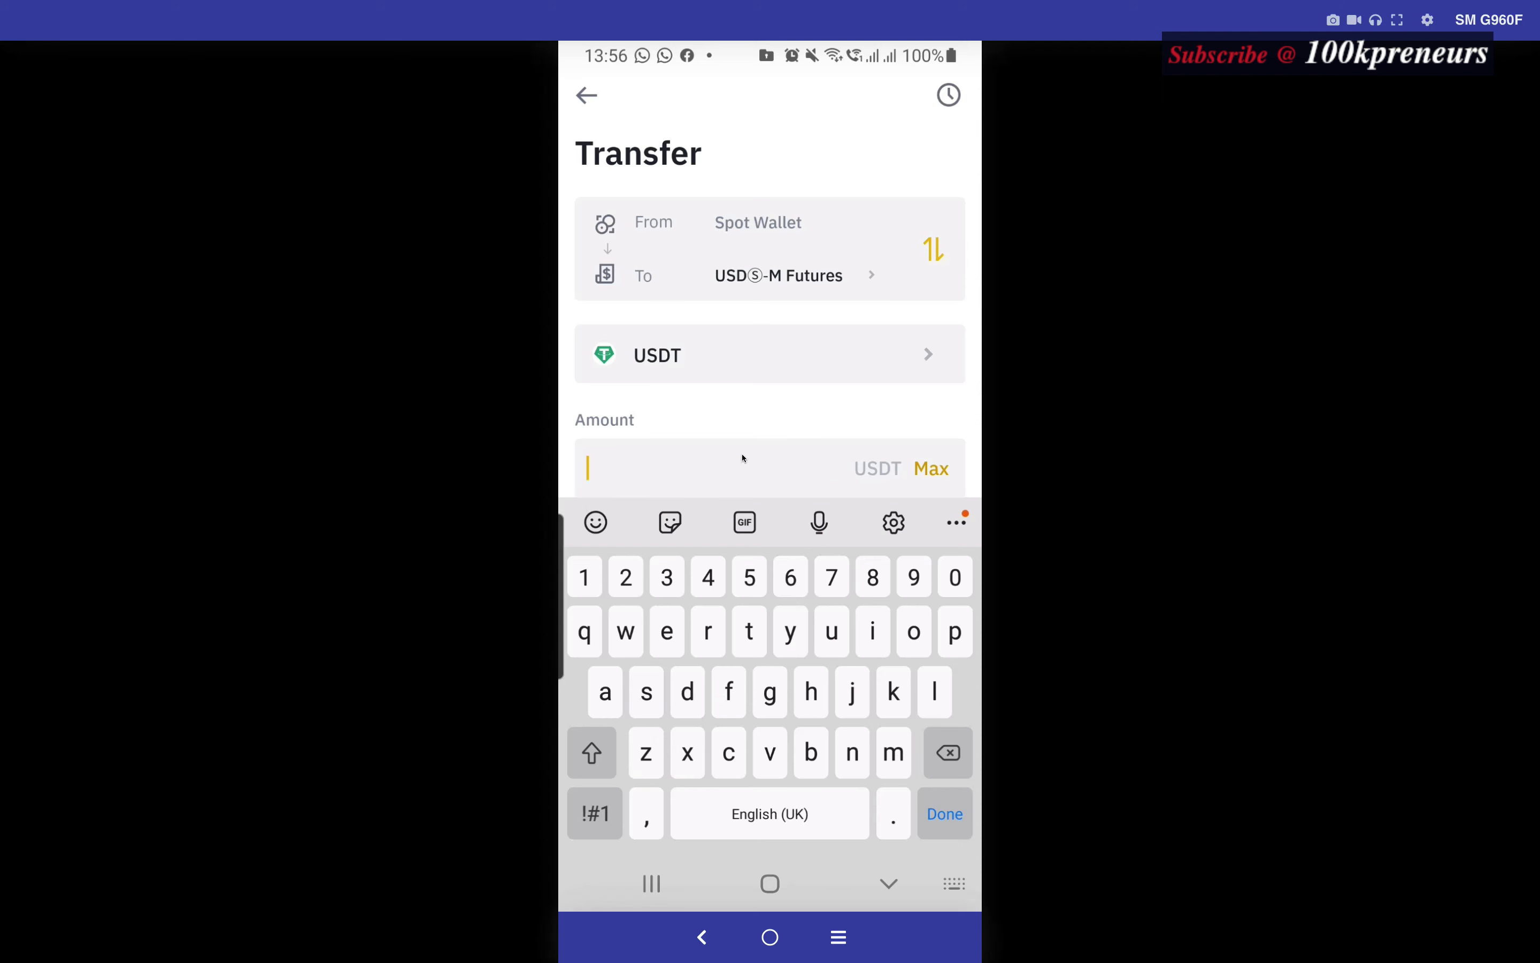
text(200)
click(838, 418)
click(944, 813)
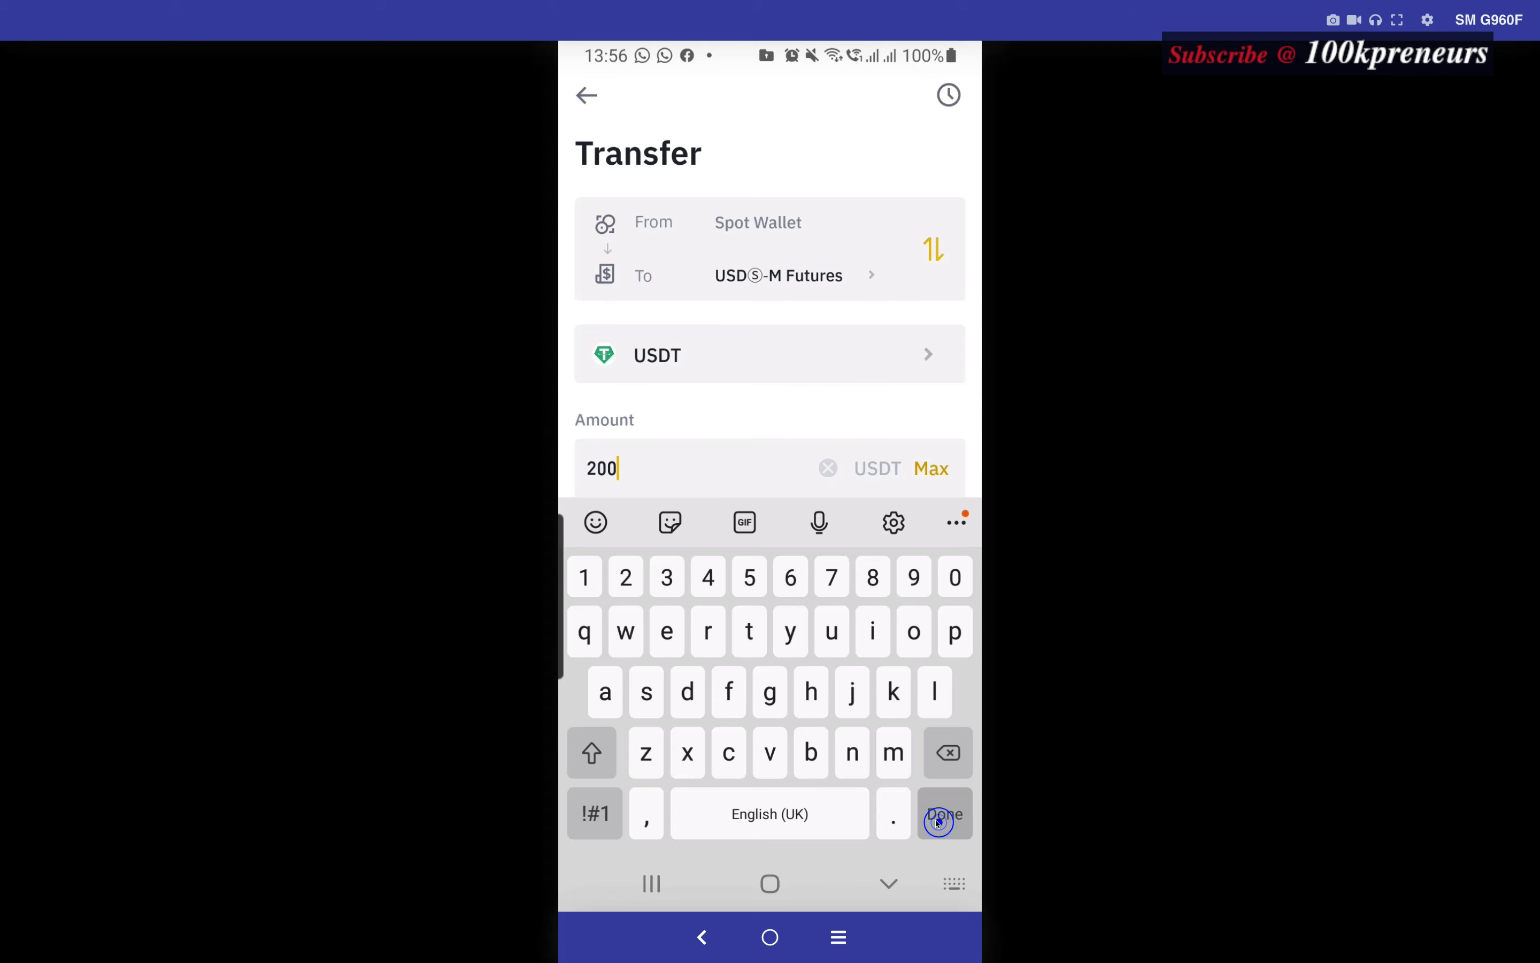
click(793, 812)
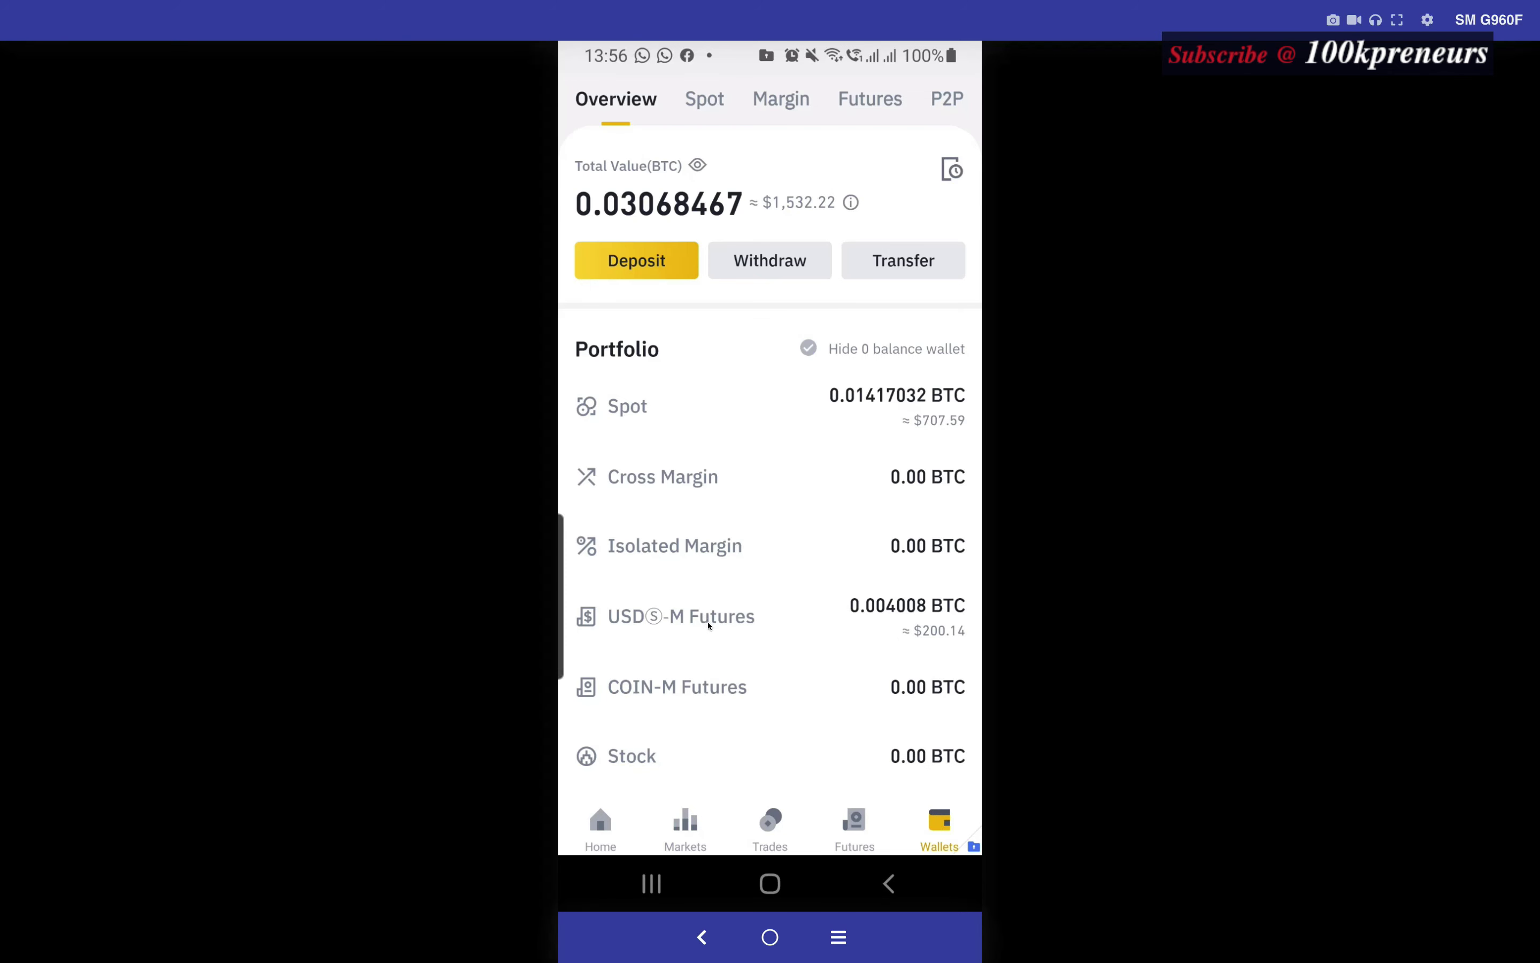
click(854, 818)
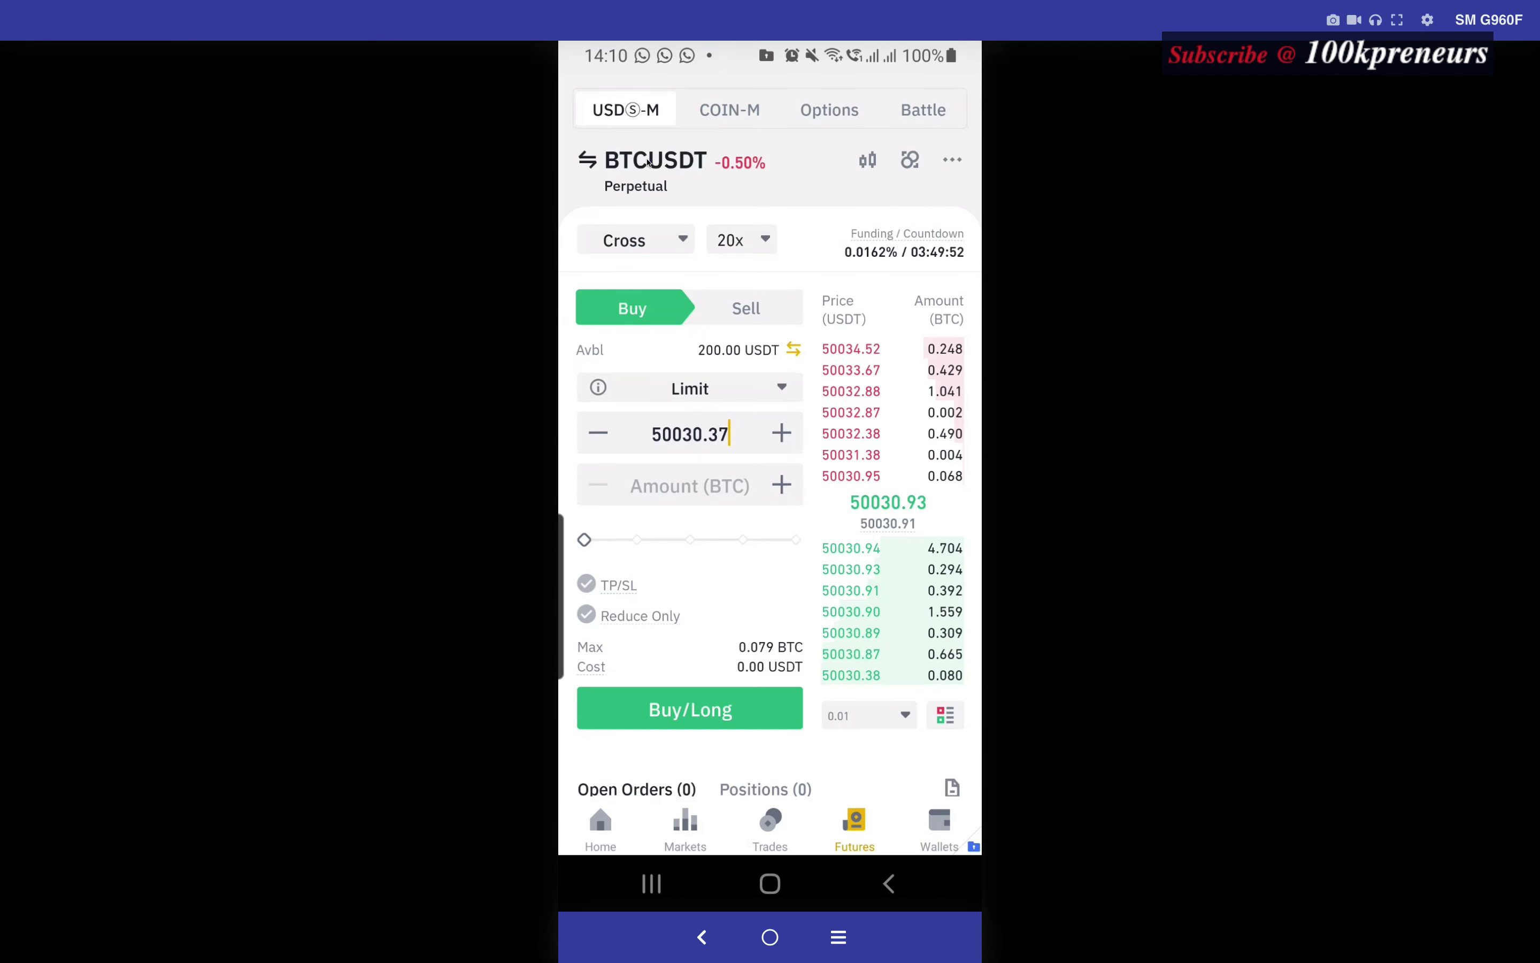
click(646, 159)
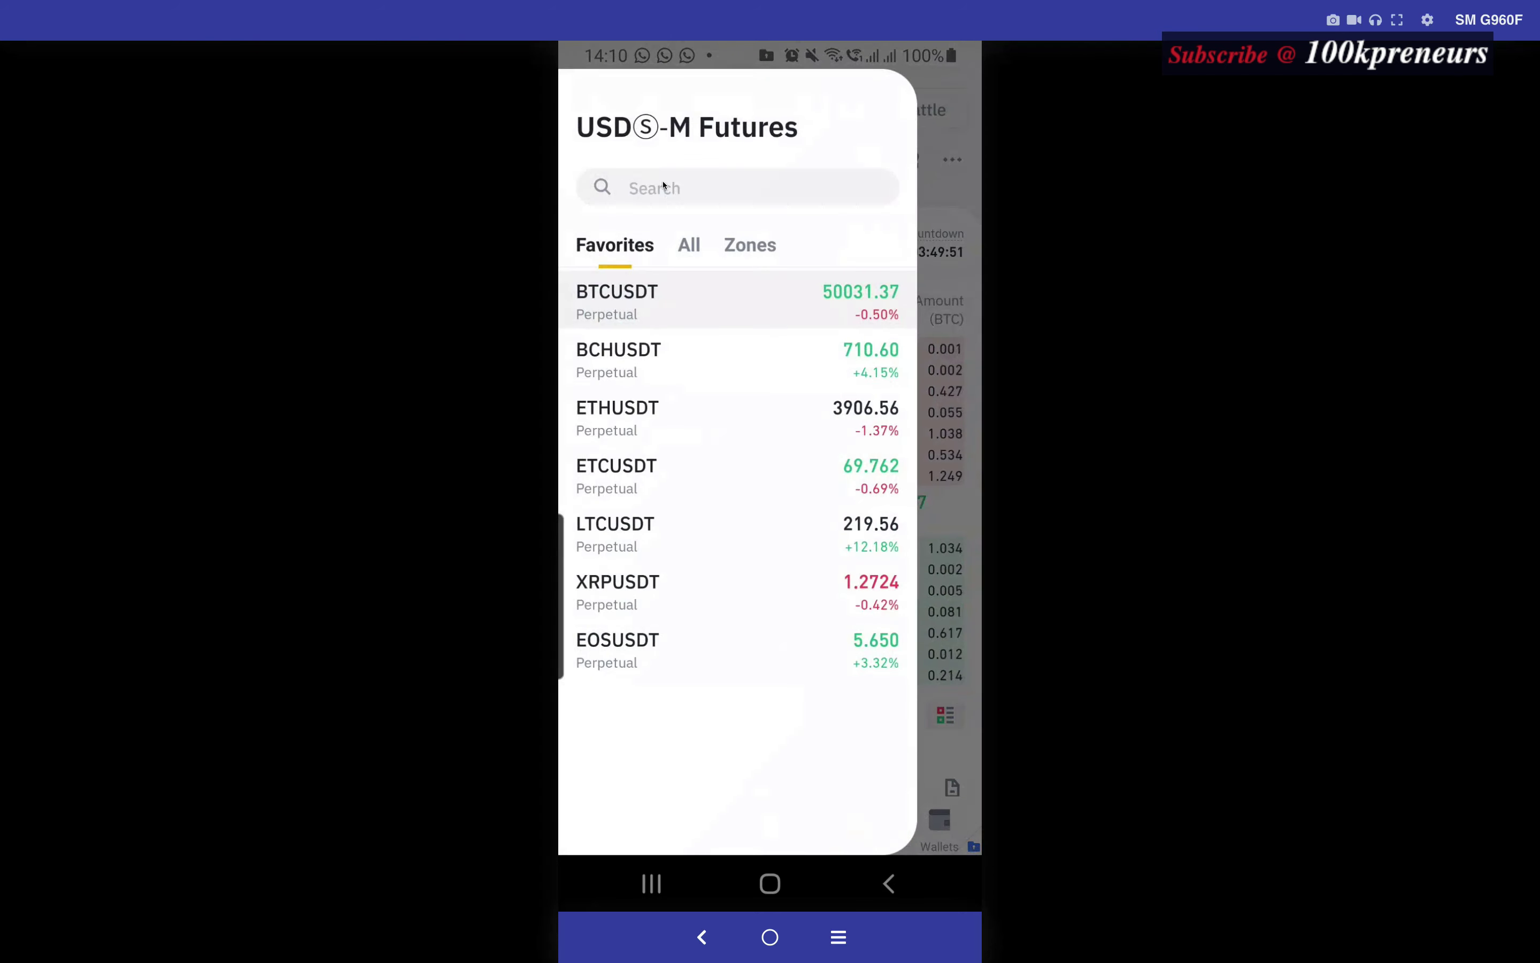
Step: Search 'bnb' in the symbol list and switch to the BNBUSDT perpetual
click(664, 185)
text(bnb)
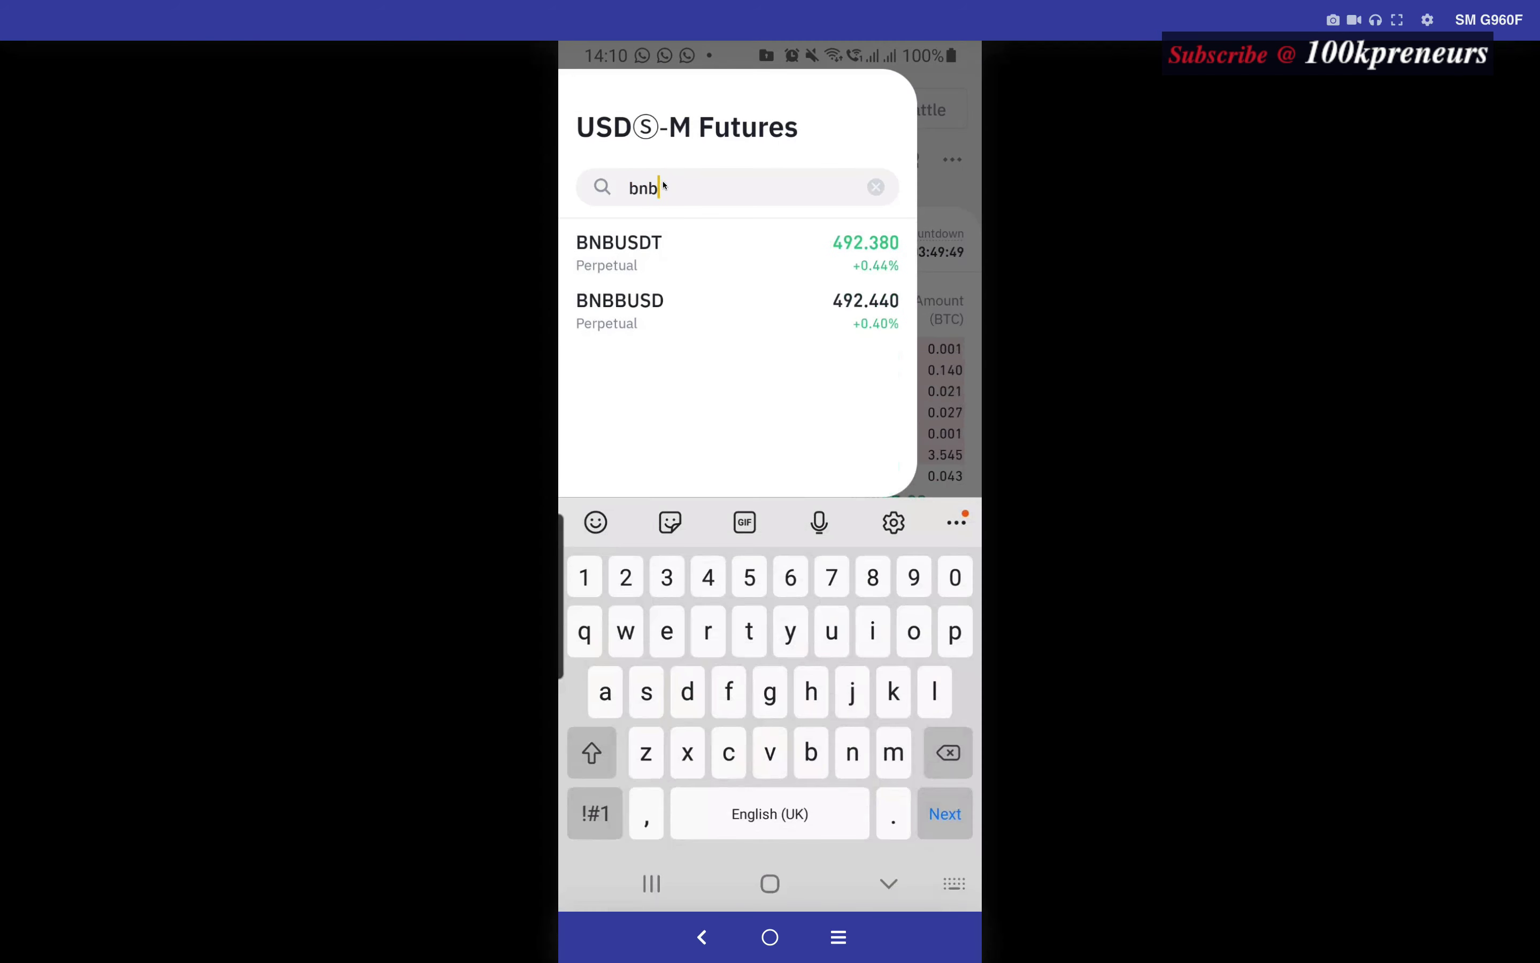
click(632, 240)
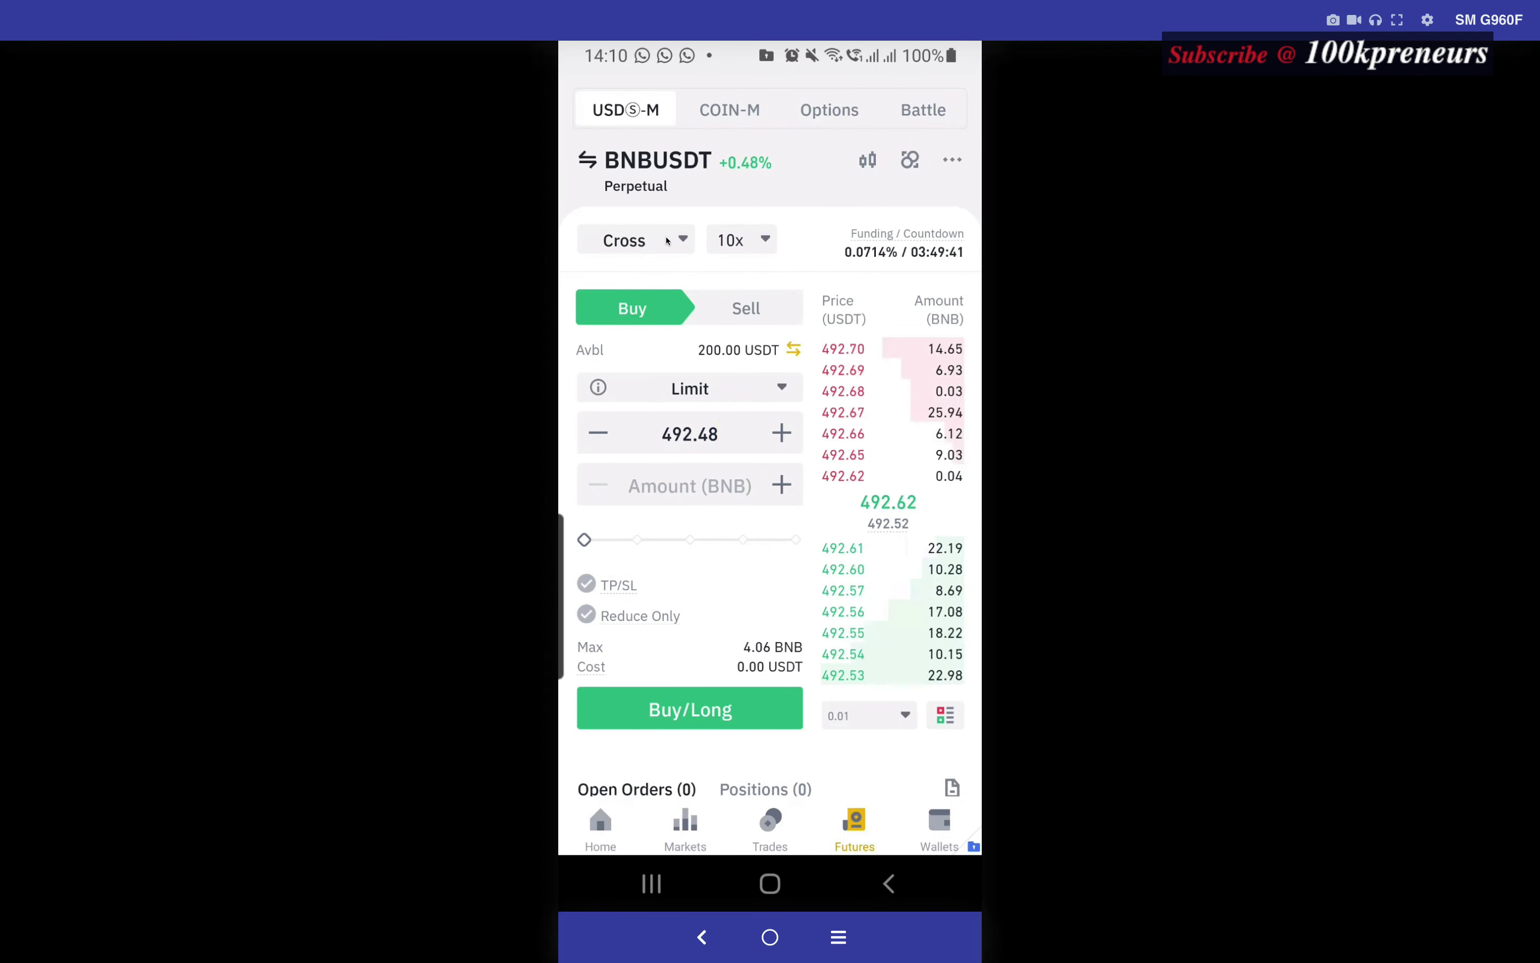
Step: Leave margin at Cross and raise BNBUSDT leverage from 10x to 20x
click(682, 237)
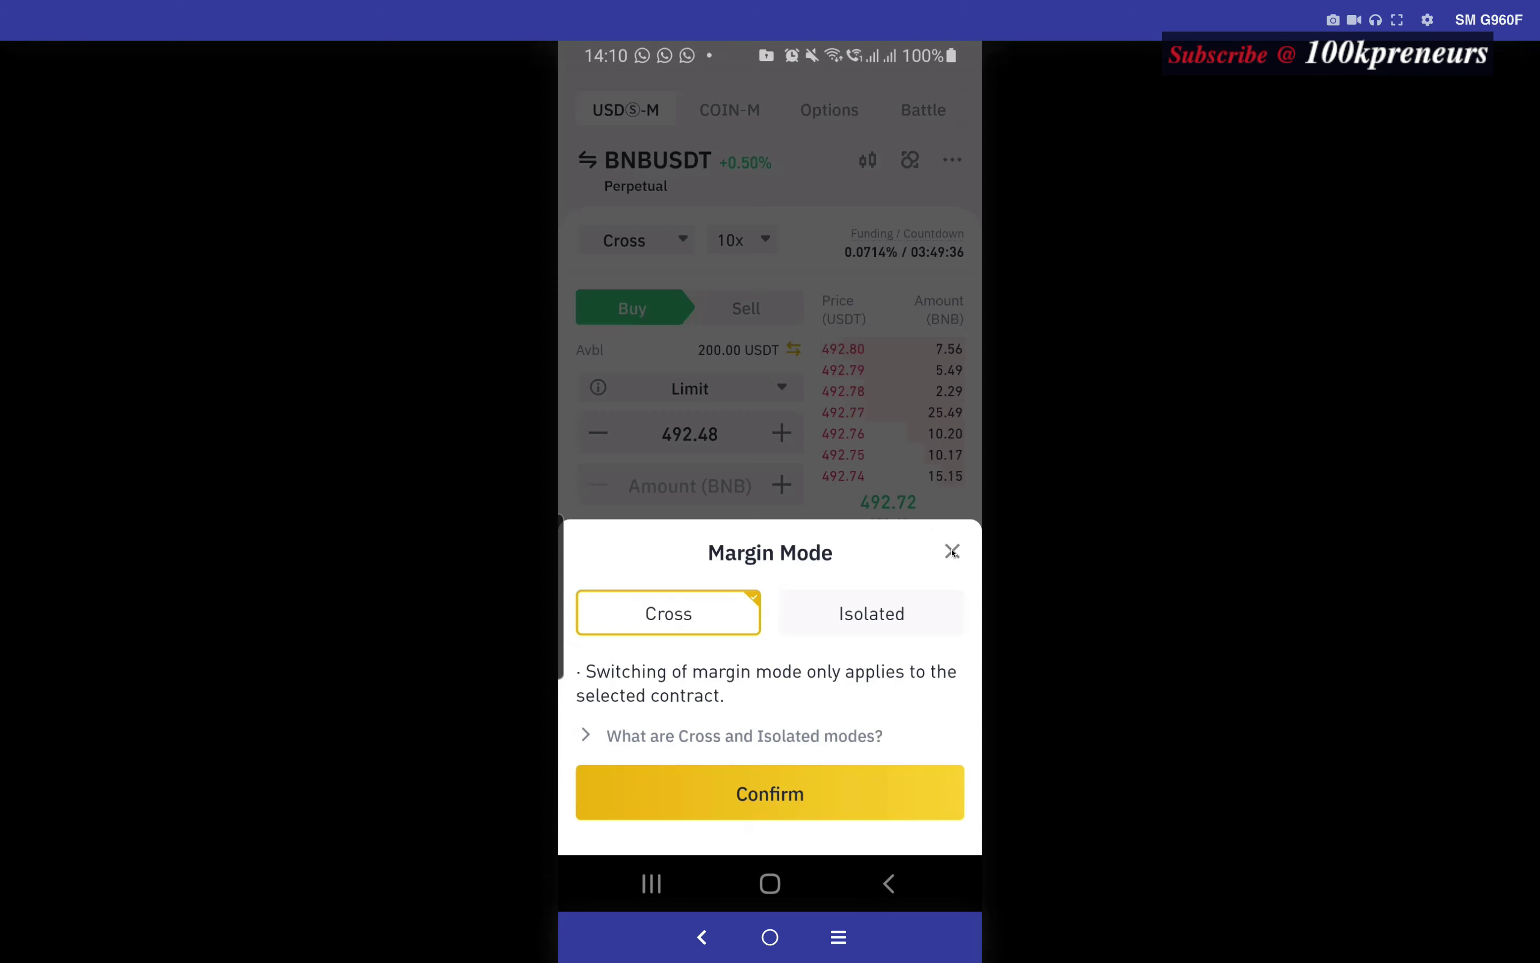
click(955, 551)
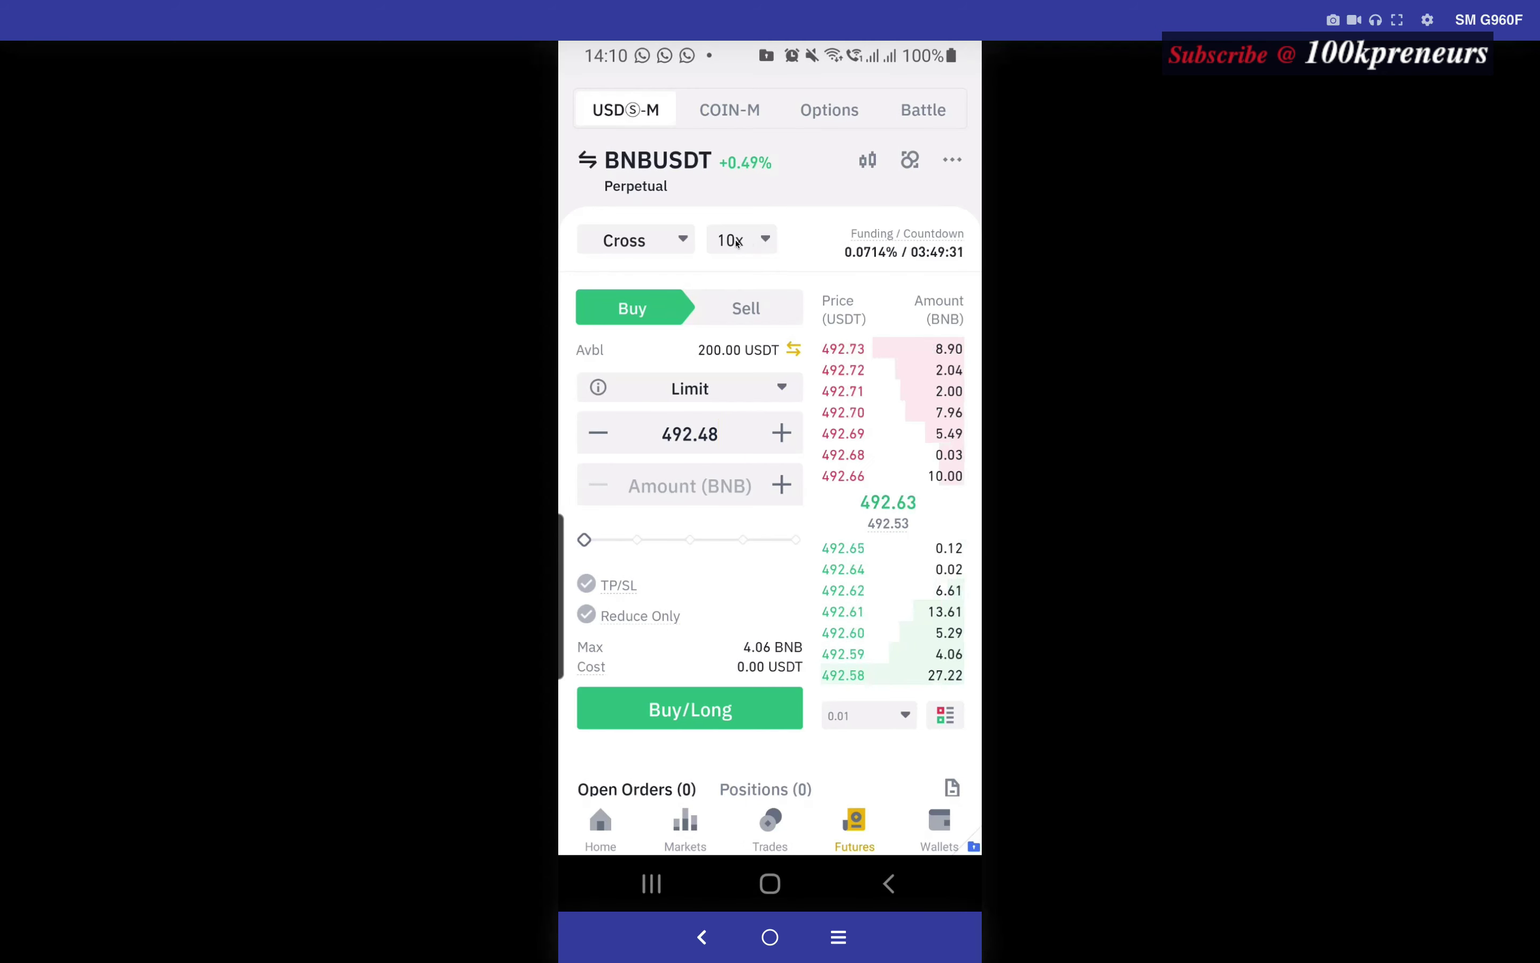
click(762, 238)
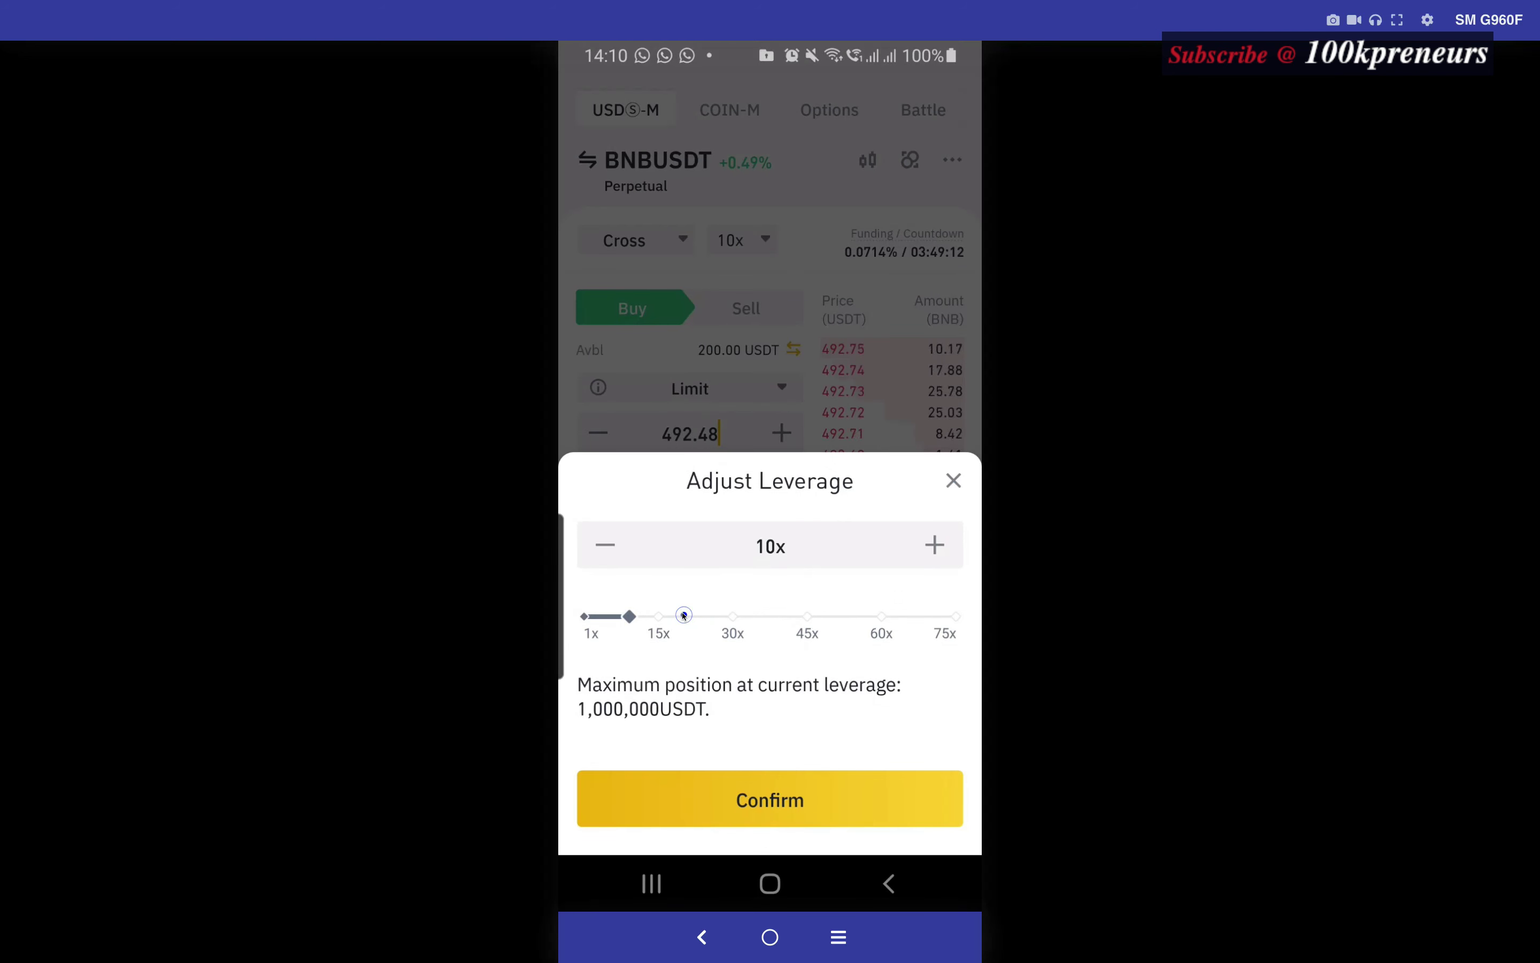
click(685, 616)
click(772, 546)
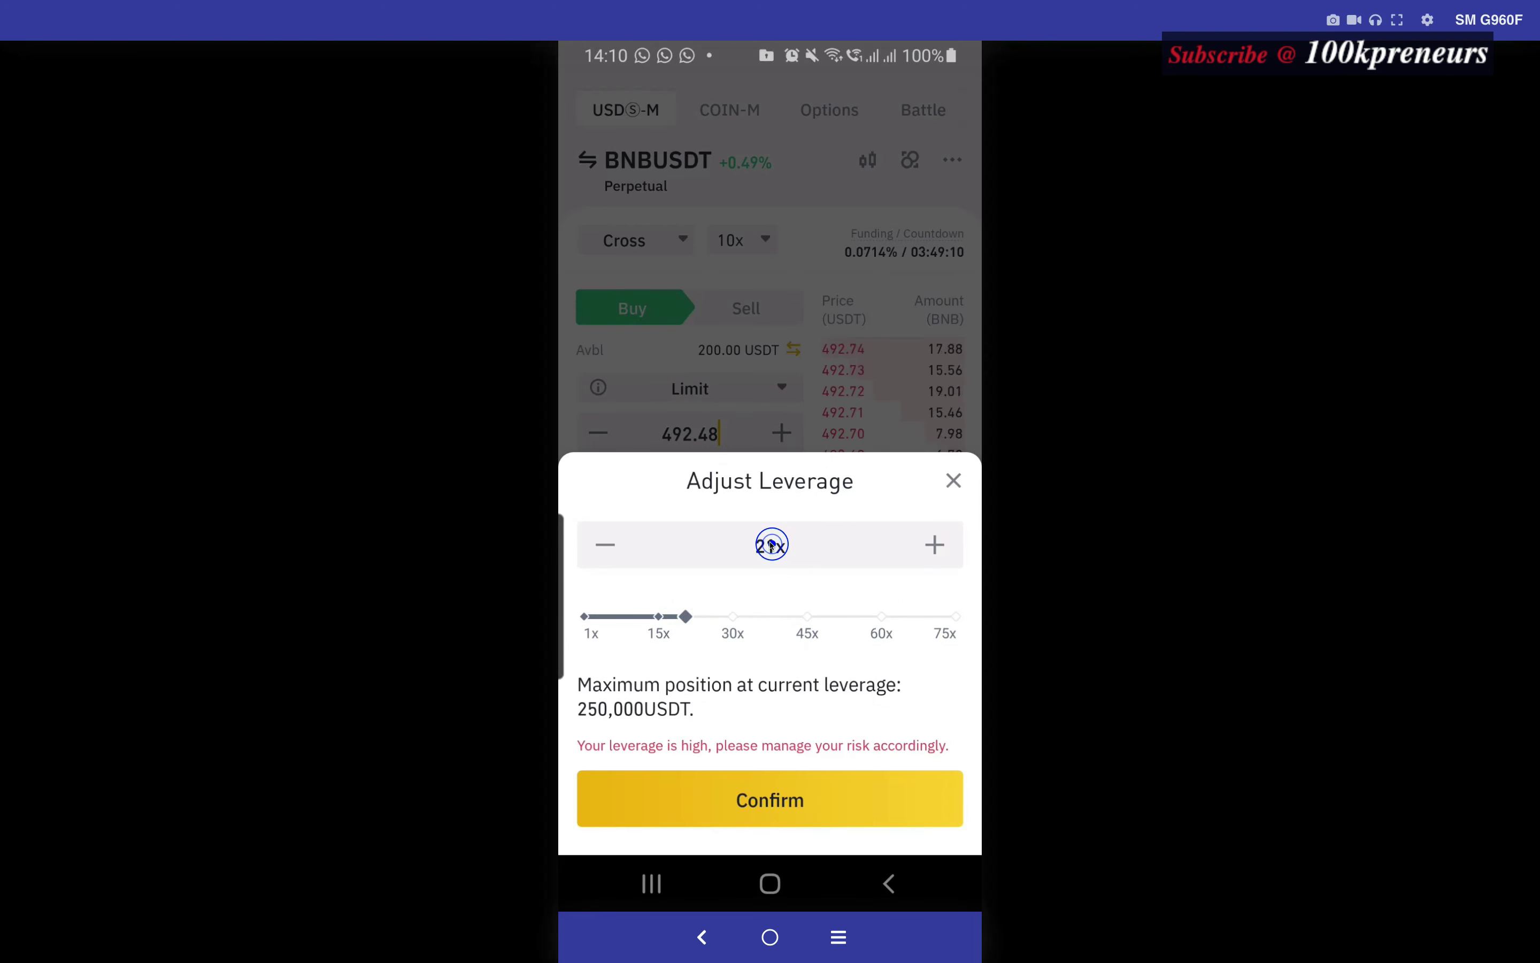
key(BackSpace)
text(0)
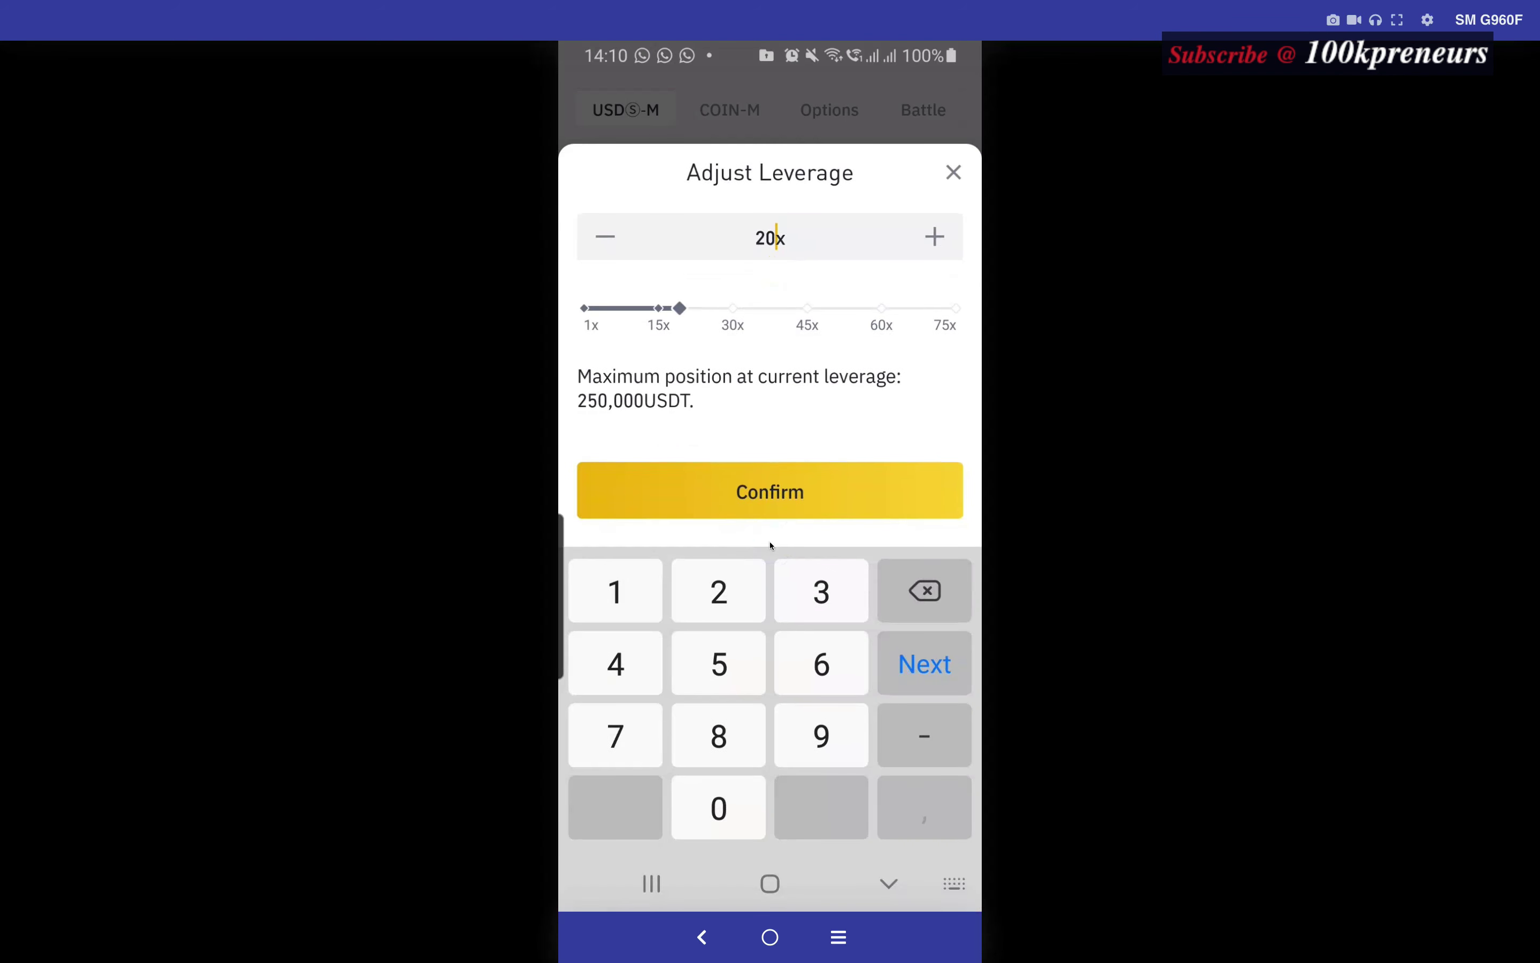
click(771, 496)
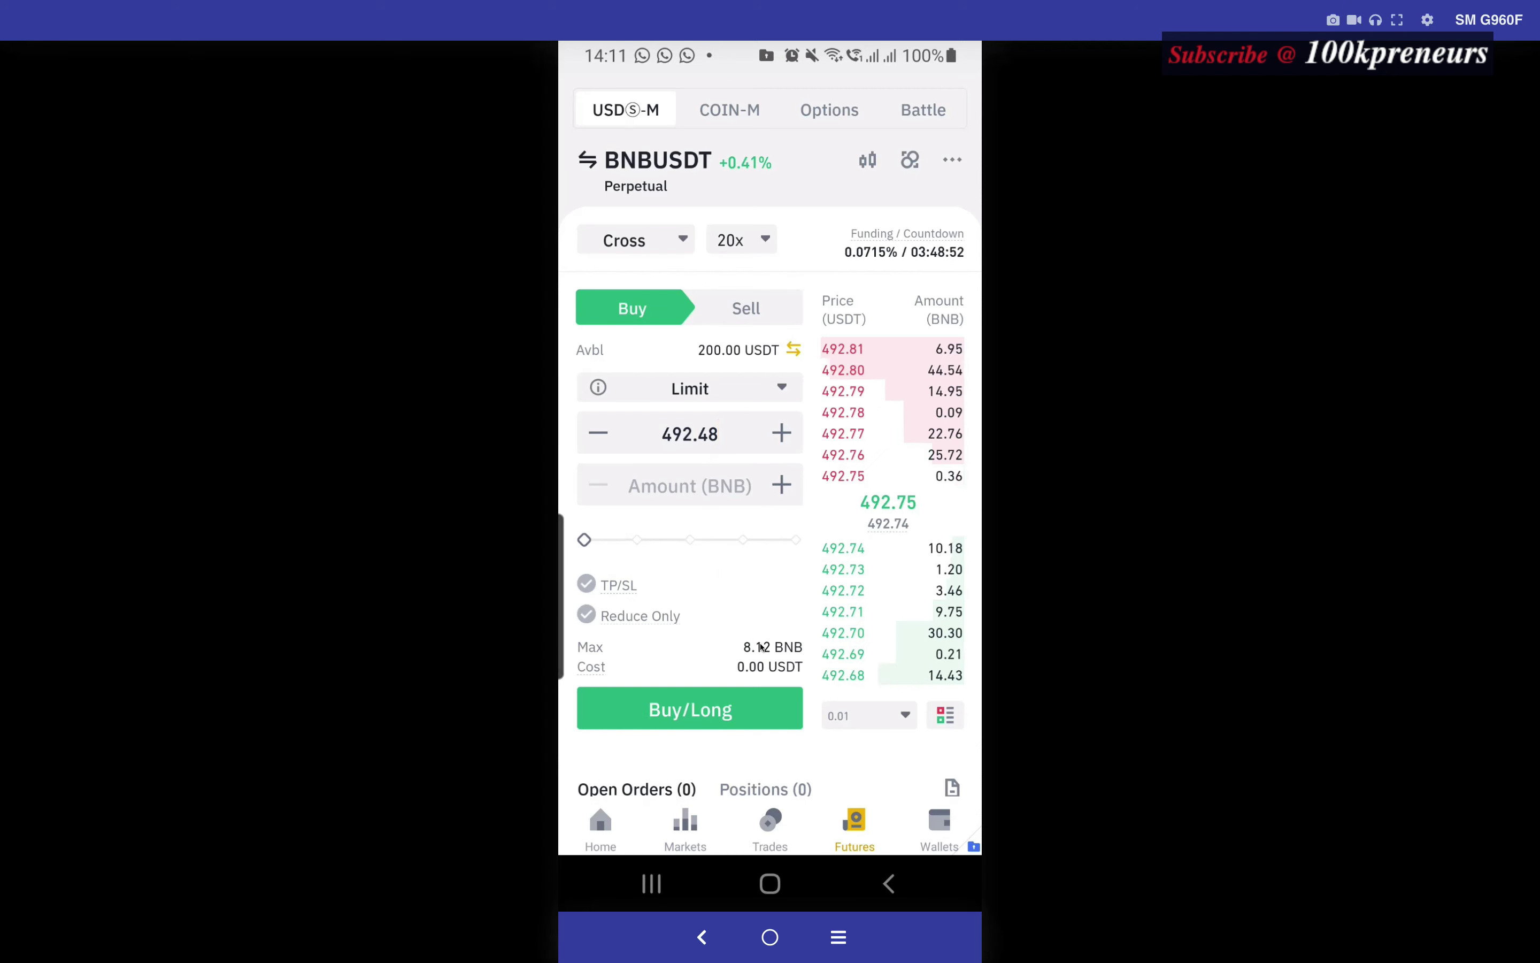
Step: Drag the amount slider to 0.81 BNB, costing 19.95 USDT
click(588, 539)
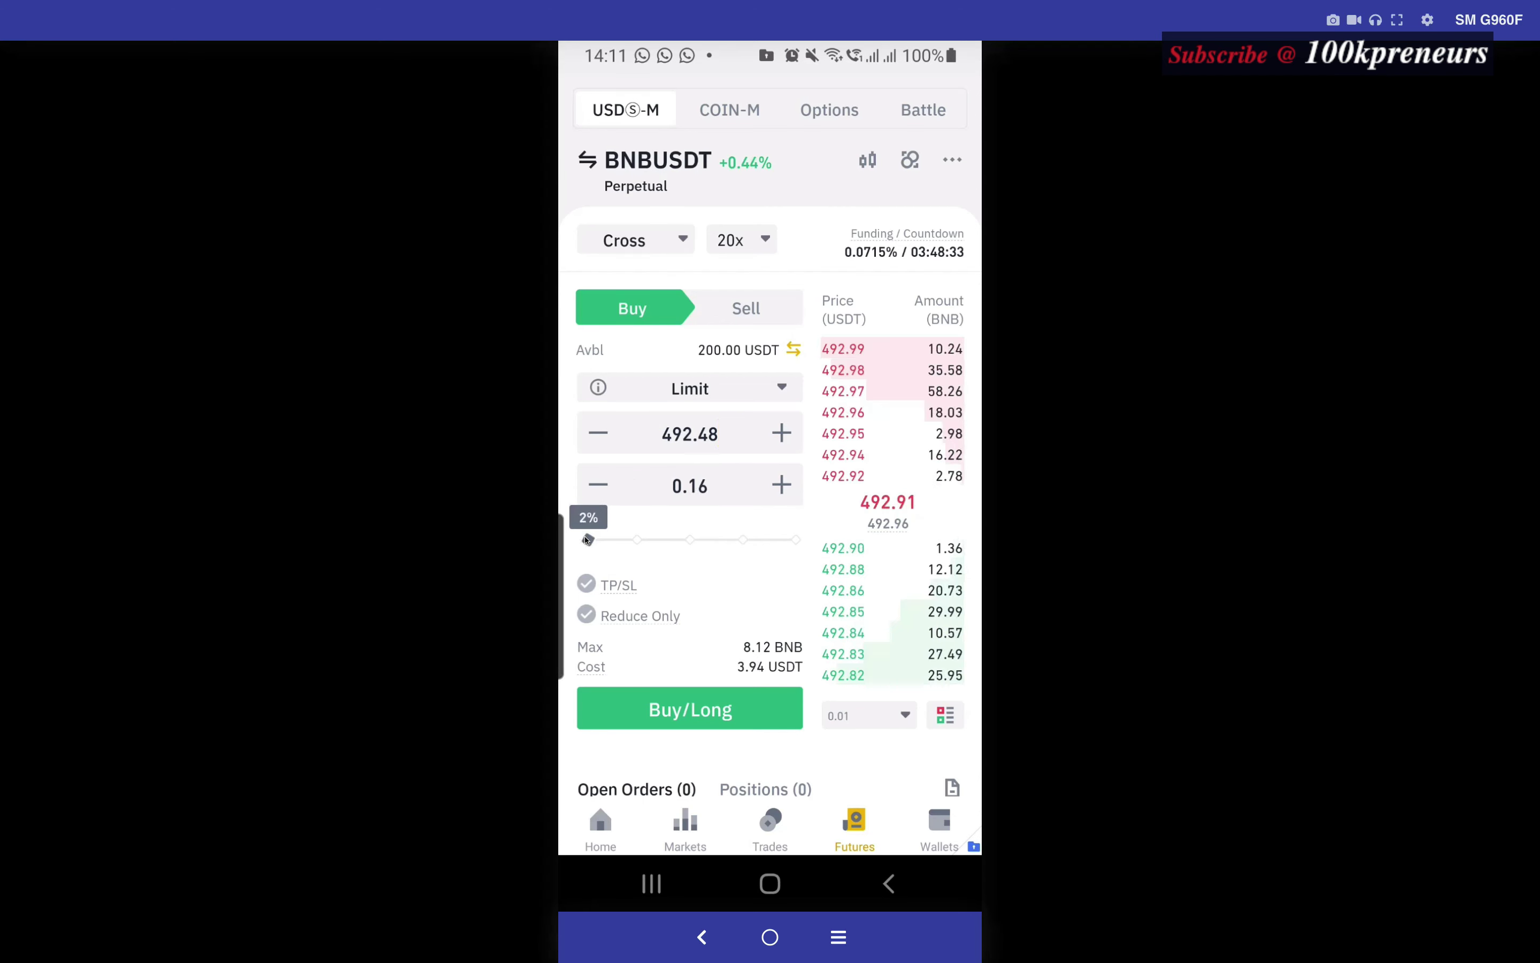
drag(588, 539, 603, 539)
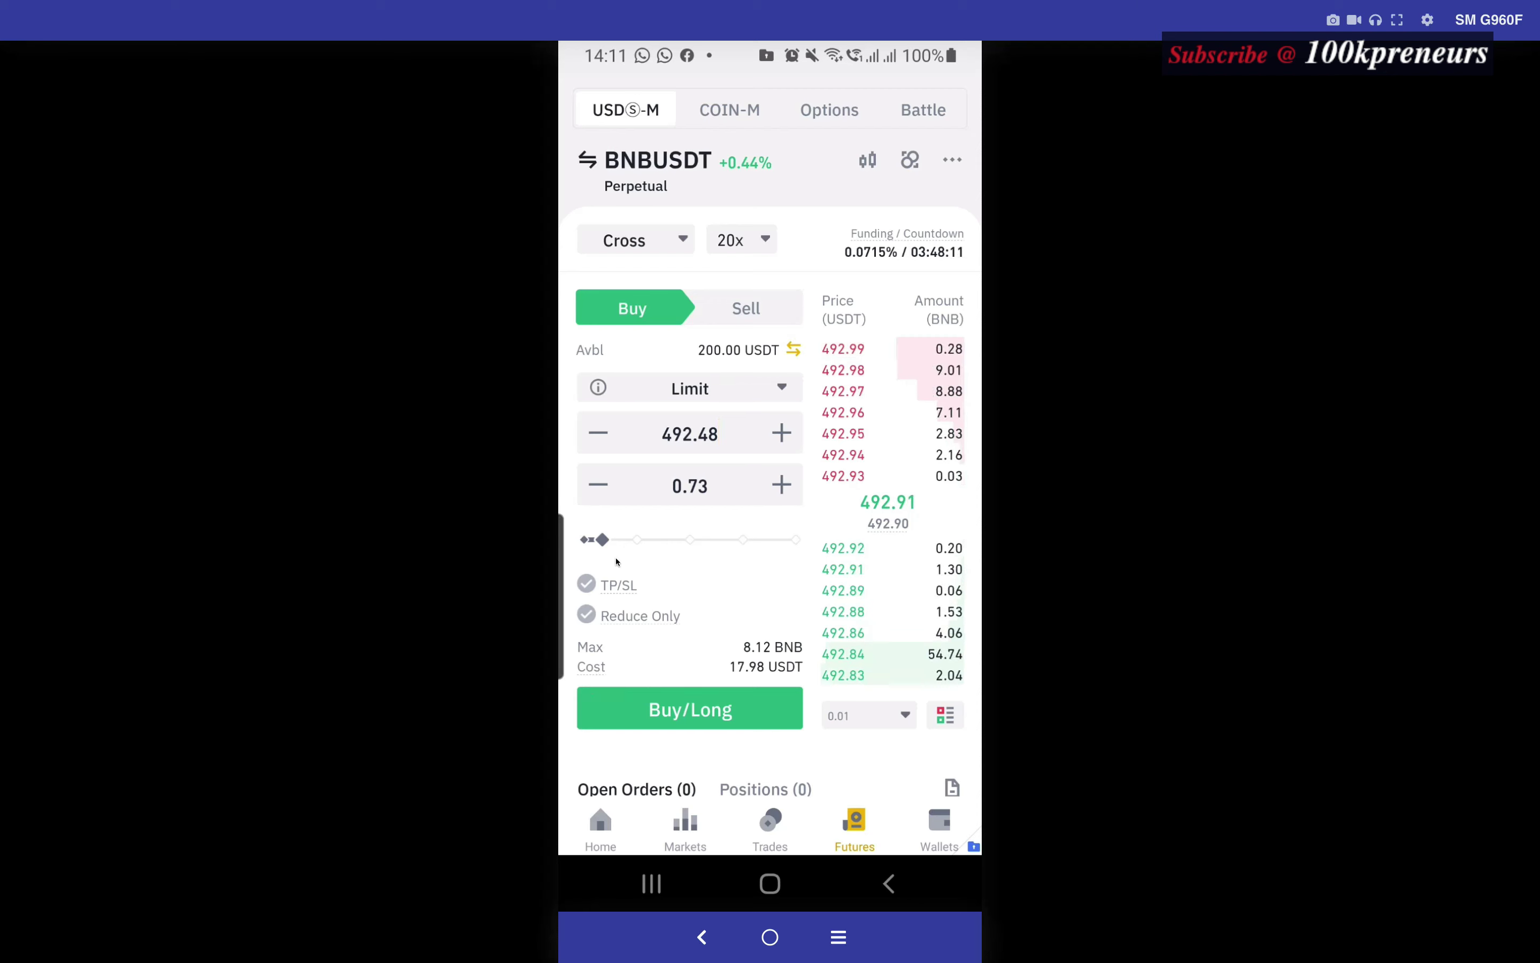
mouse_move(603, 539)
mouse_down()
mouse_move(796, 537)
mouse_move(603, 546)
mouse_up()
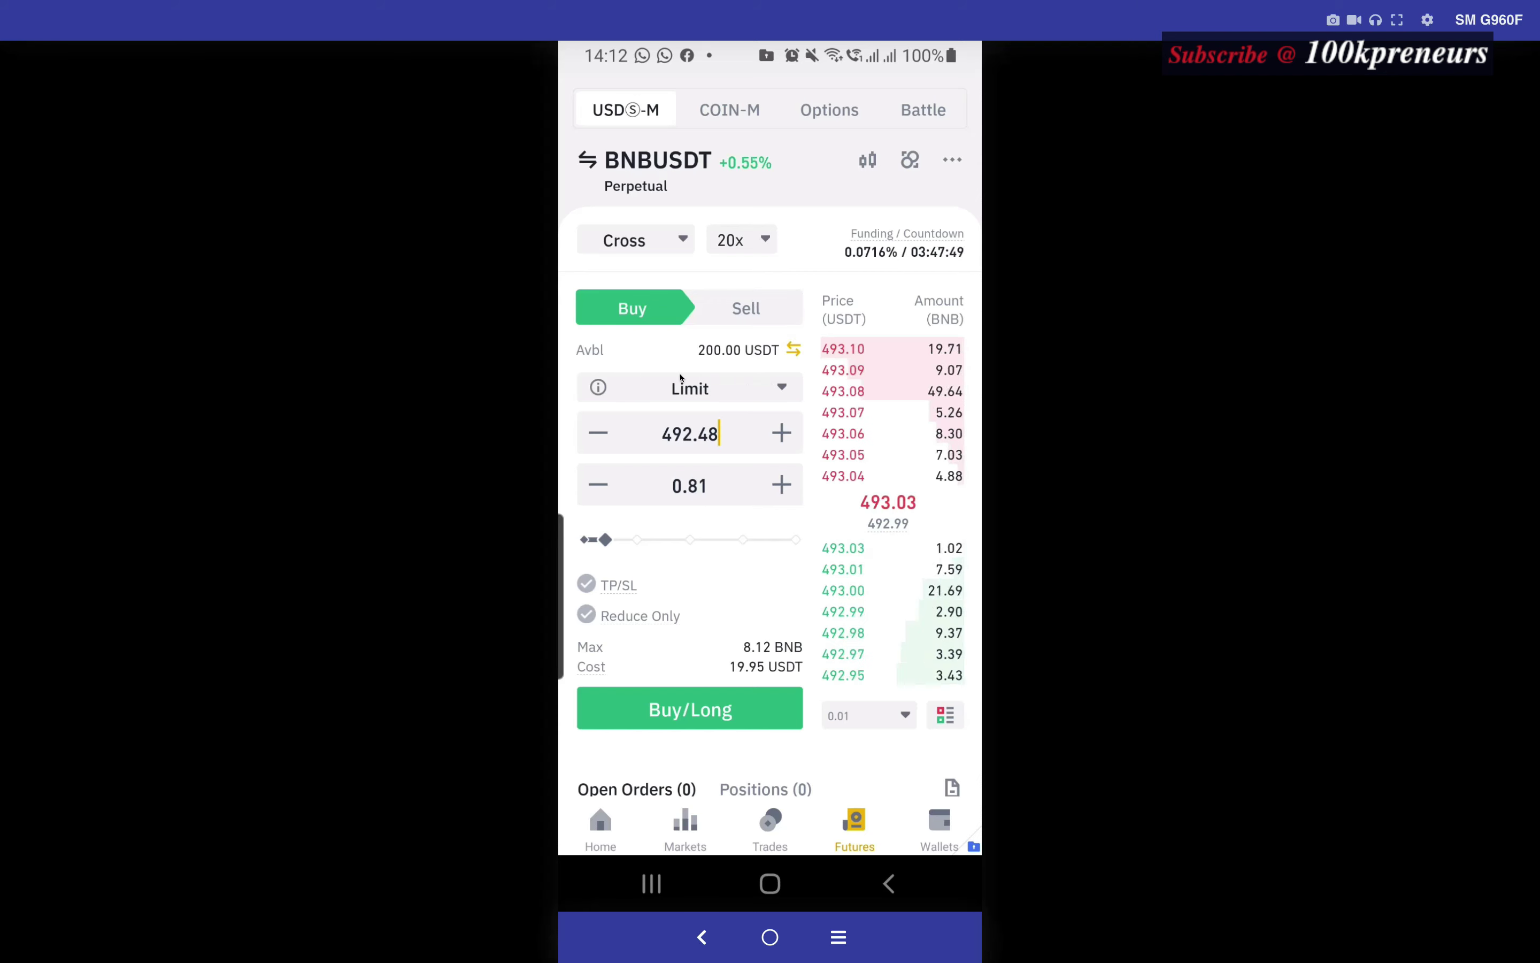
Step: Keep the Limit order type and change the limit price to 492.1
click(780, 387)
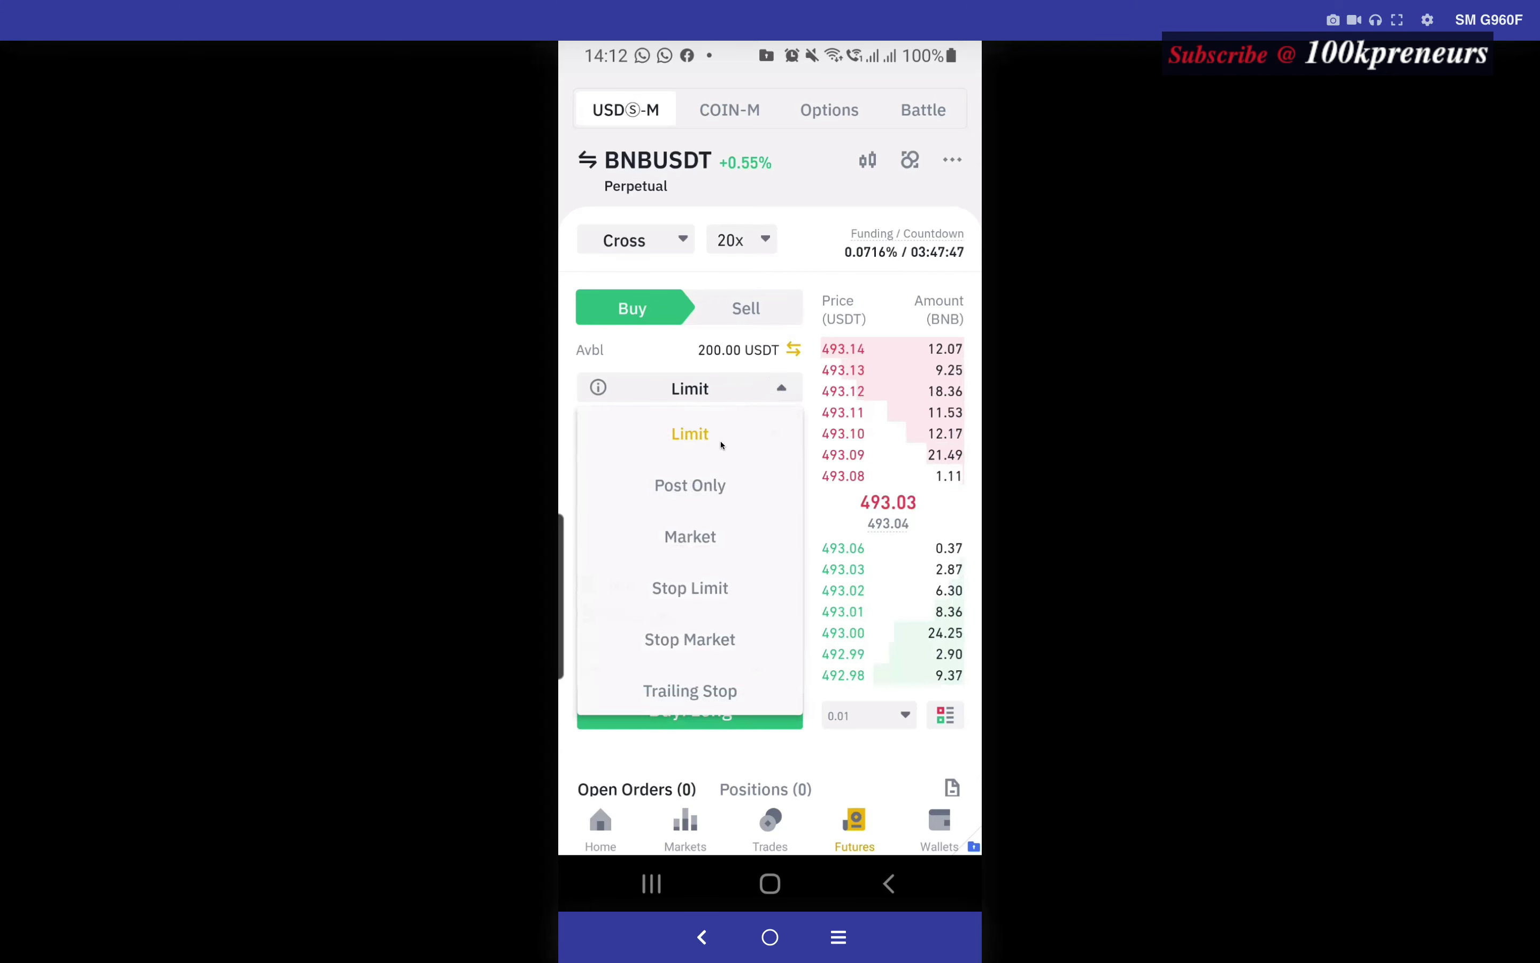
click(704, 433)
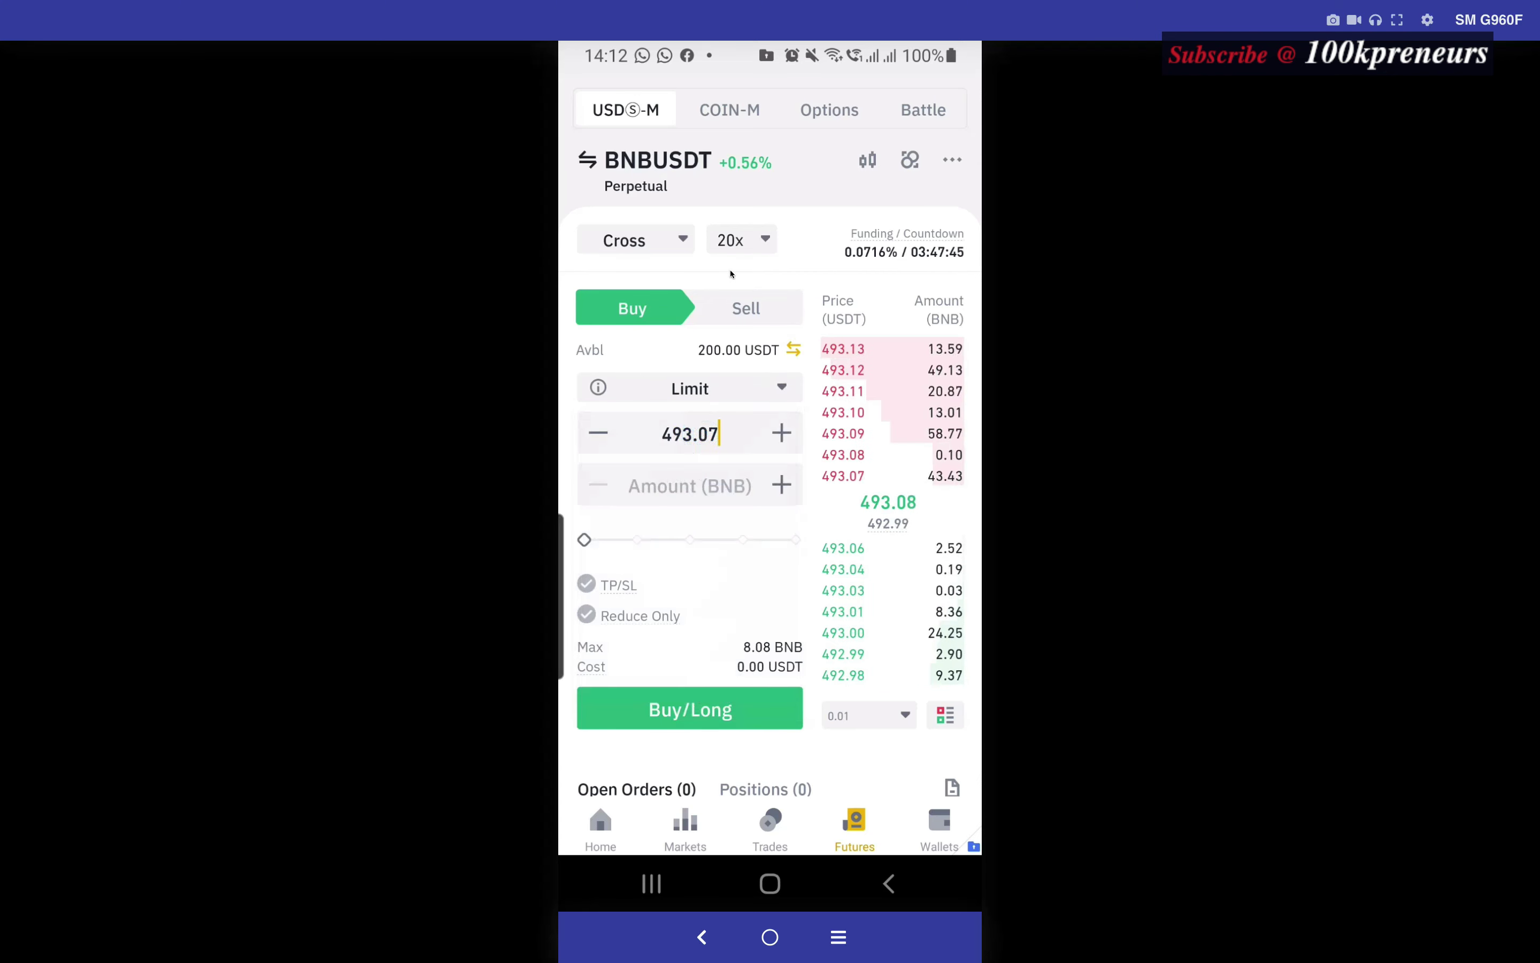
click(711, 434)
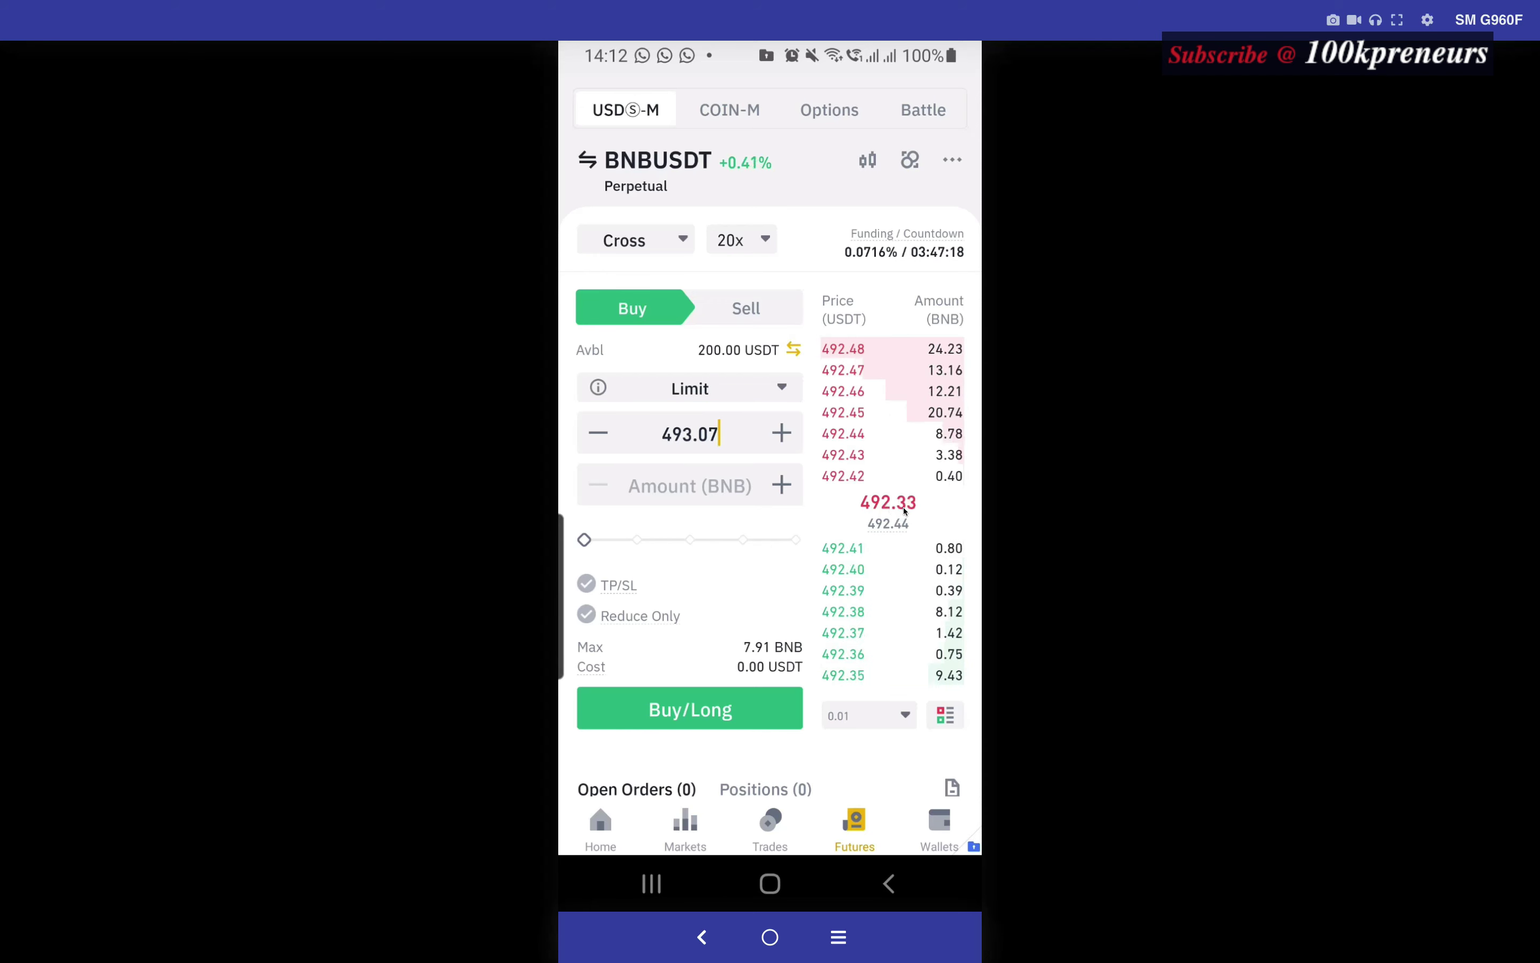
click(720, 433)
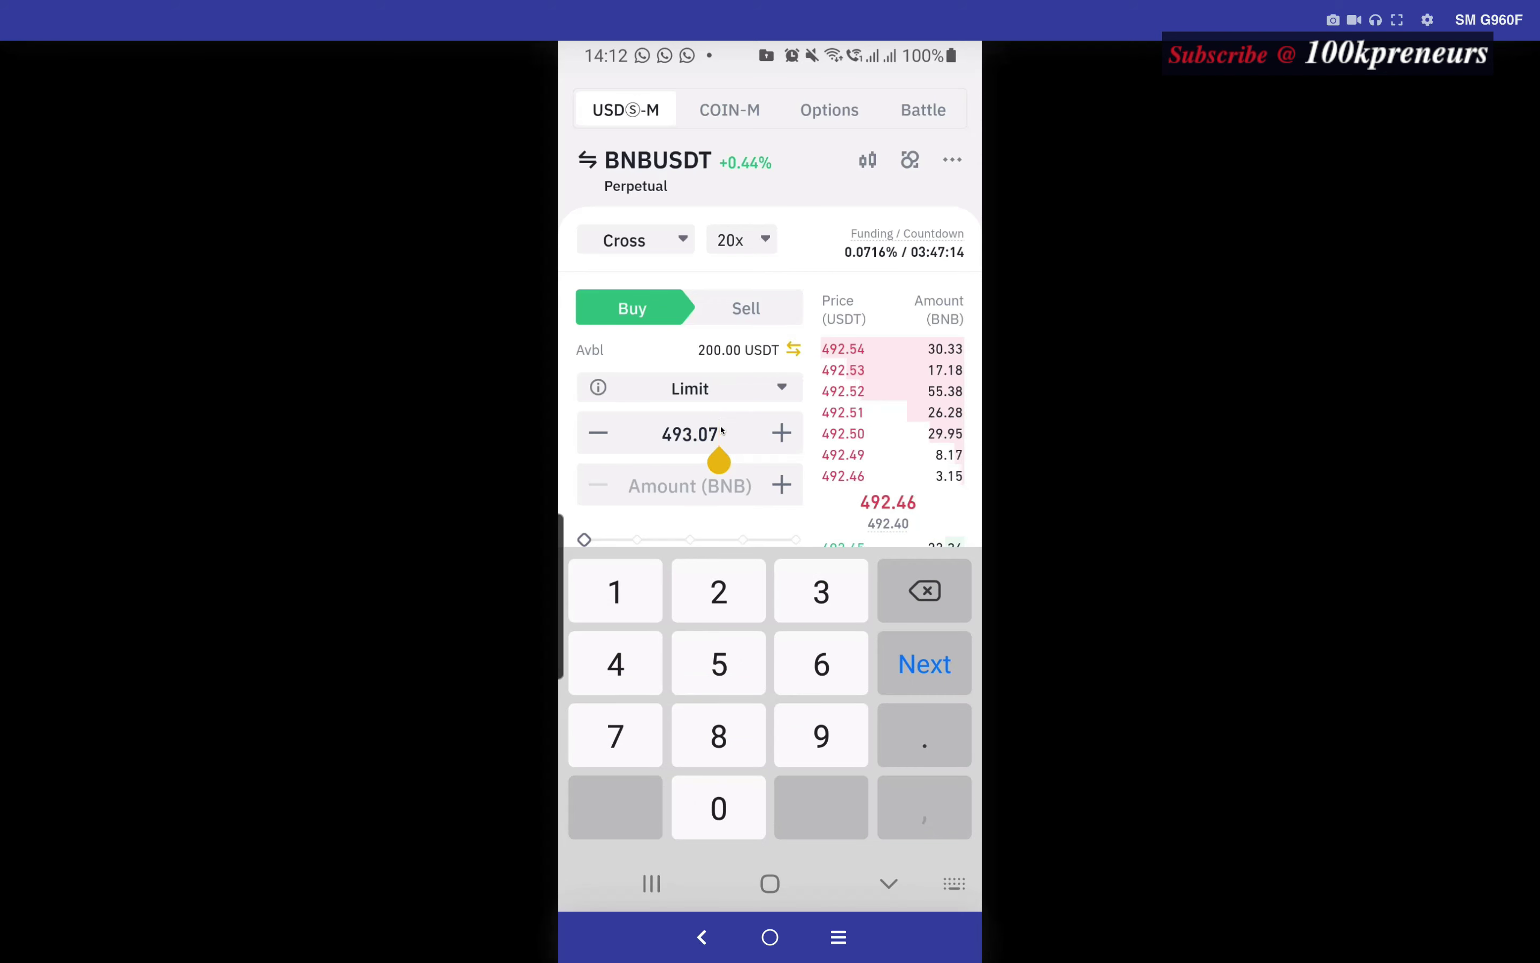
key(BackSpace)
key(BackSpace)
key(BackSpace)
key(BackSpace)
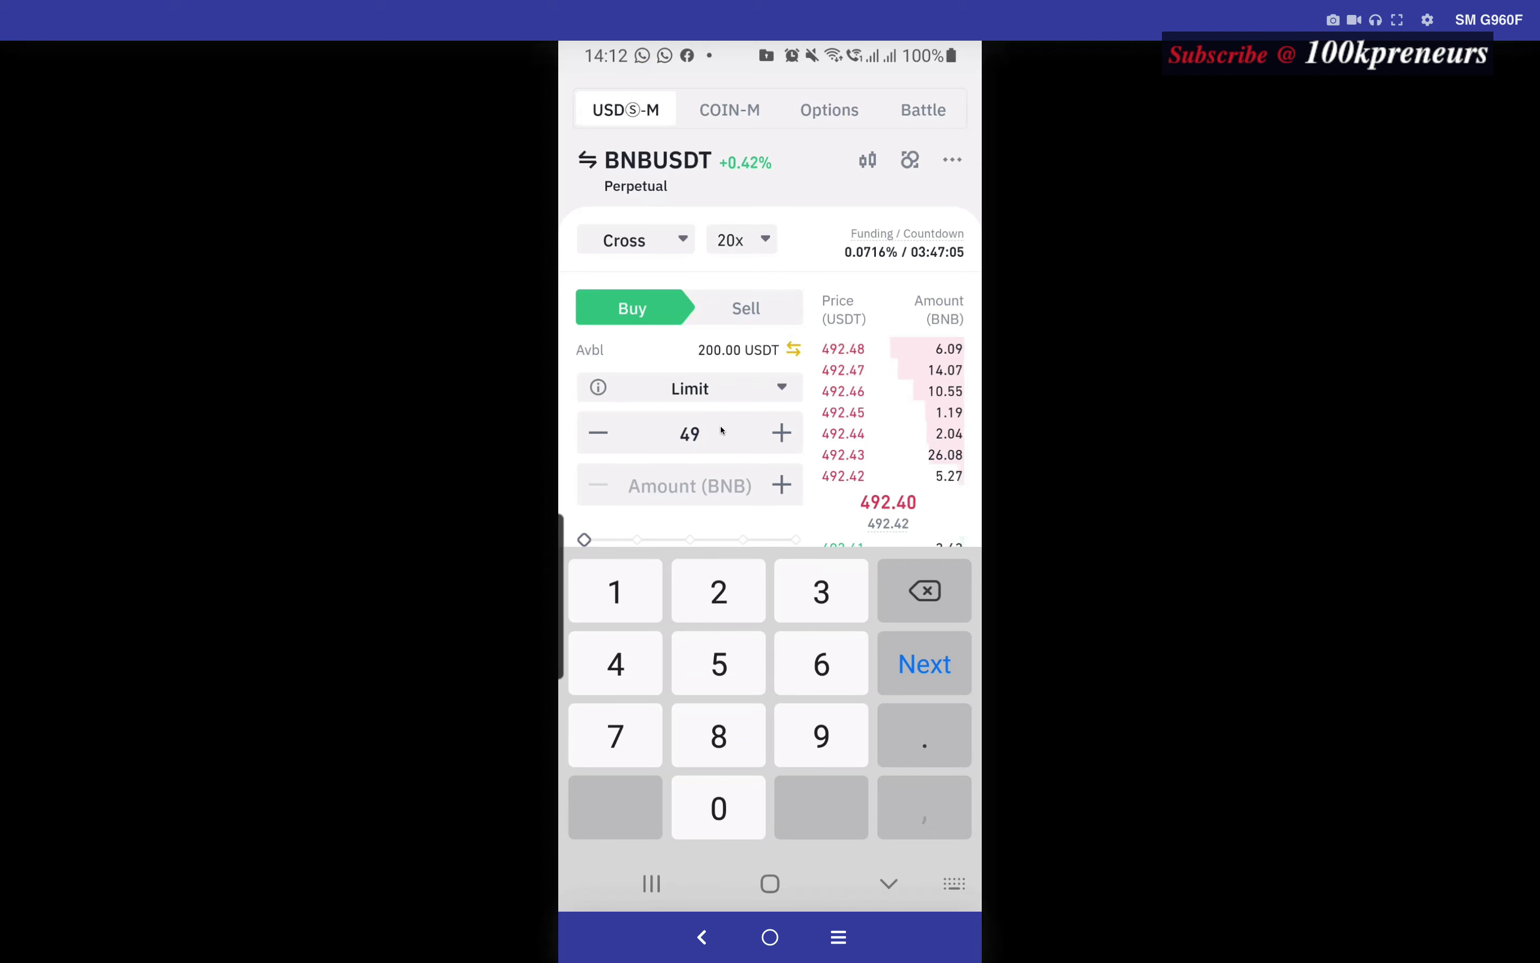
text(2)
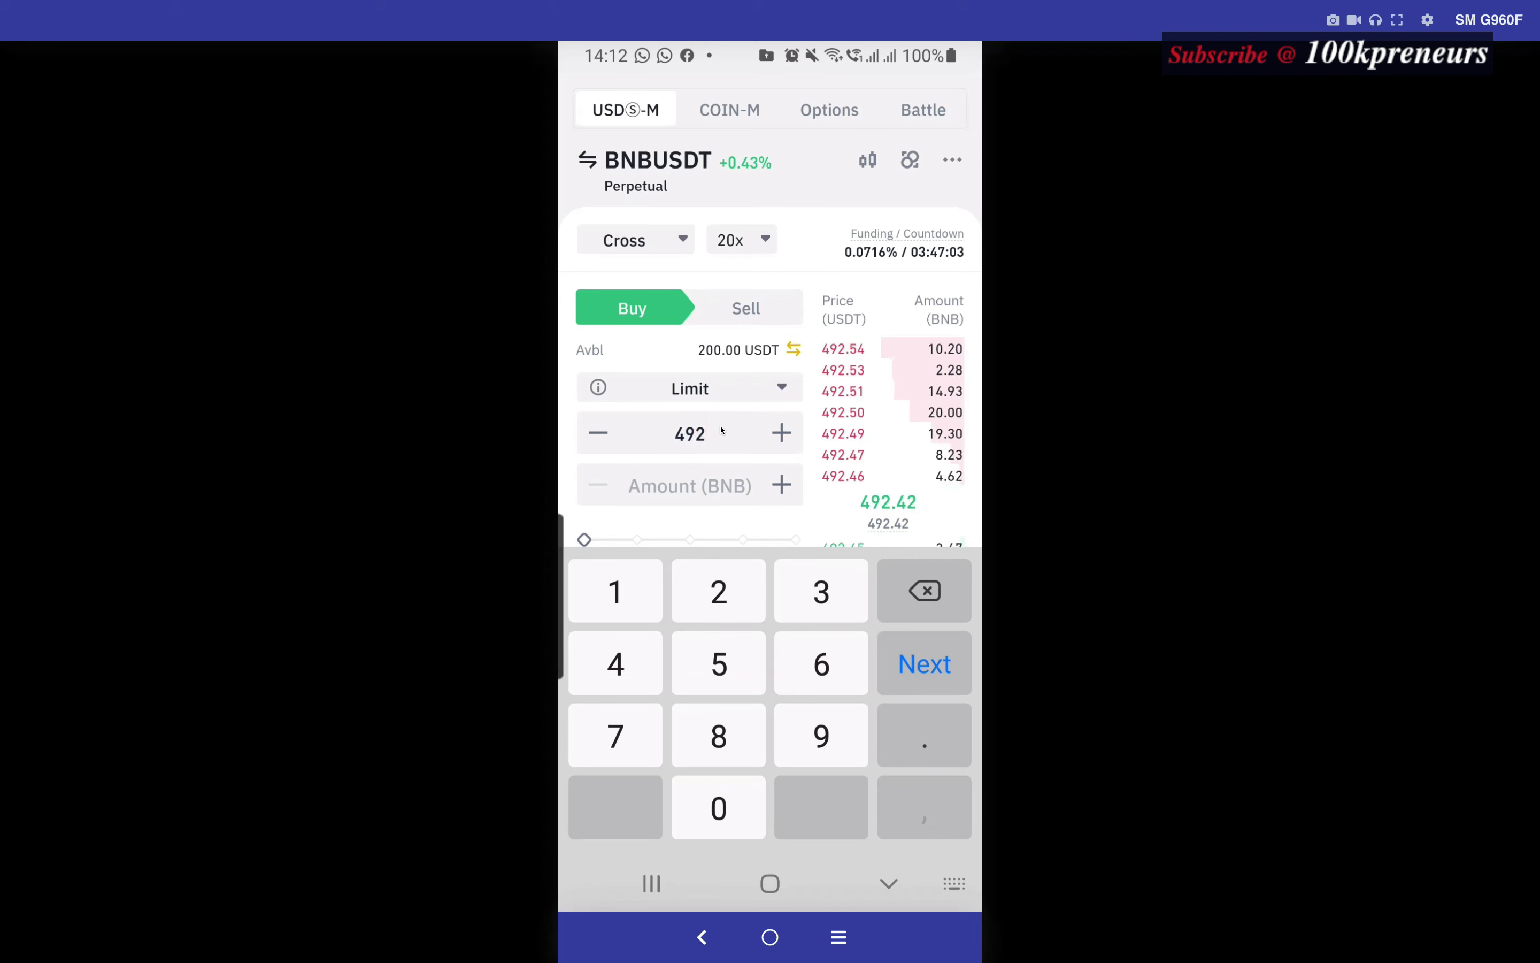
text(.1)
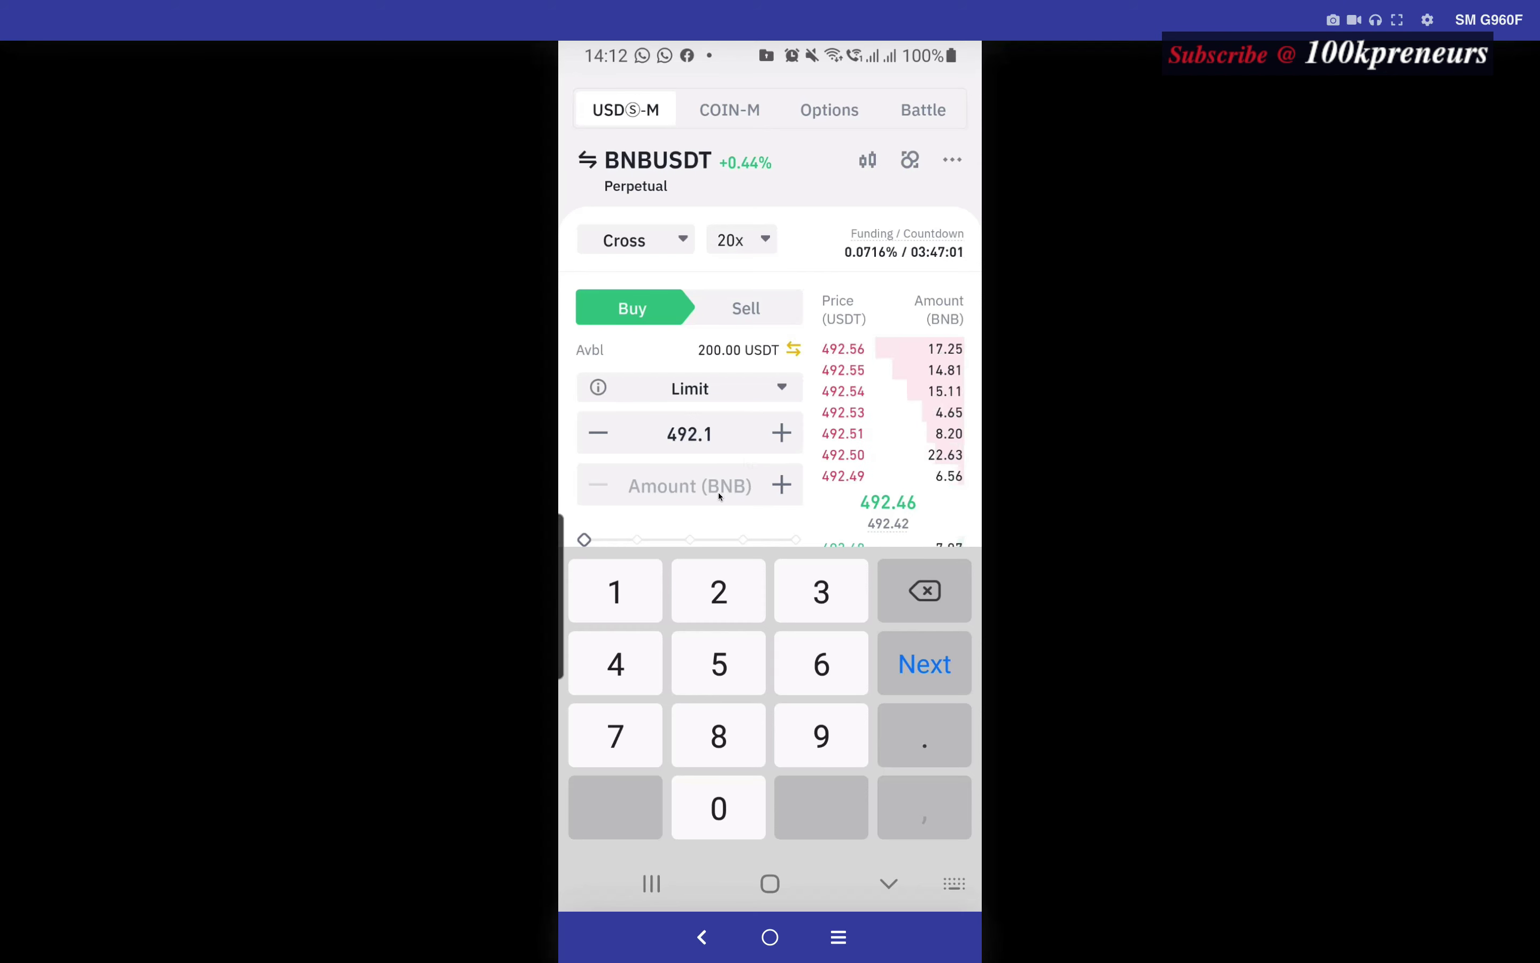
Step: Set the amount to 0.81 BNB and submit the Buy/Long order
drag(727, 527, 602, 543)
click(886, 882)
click(635, 538)
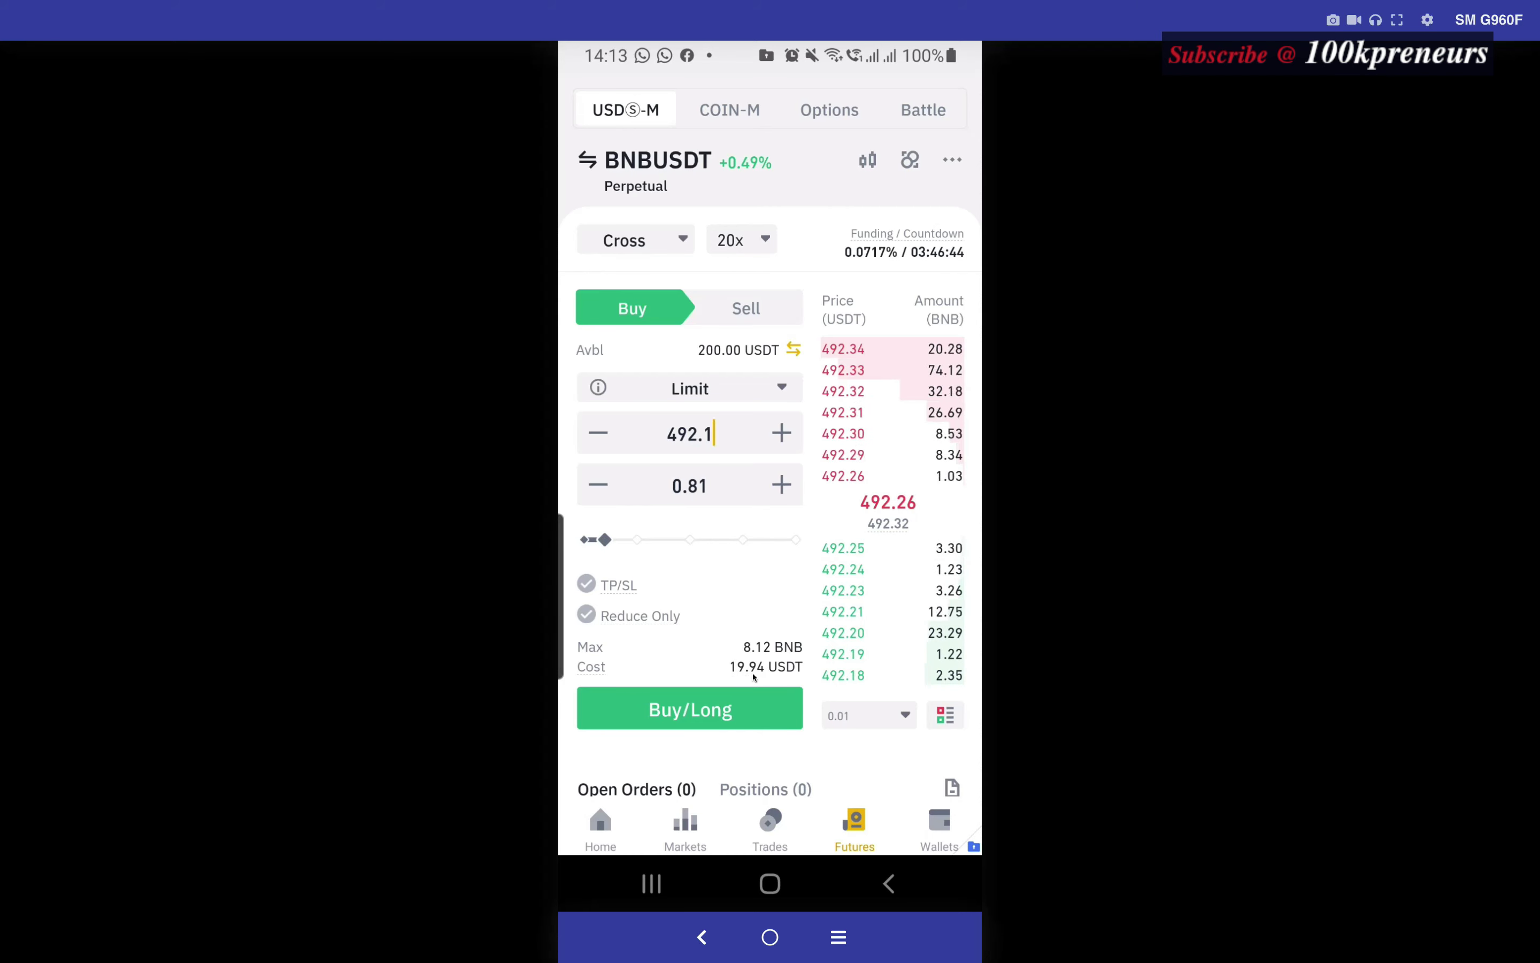
click(701, 709)
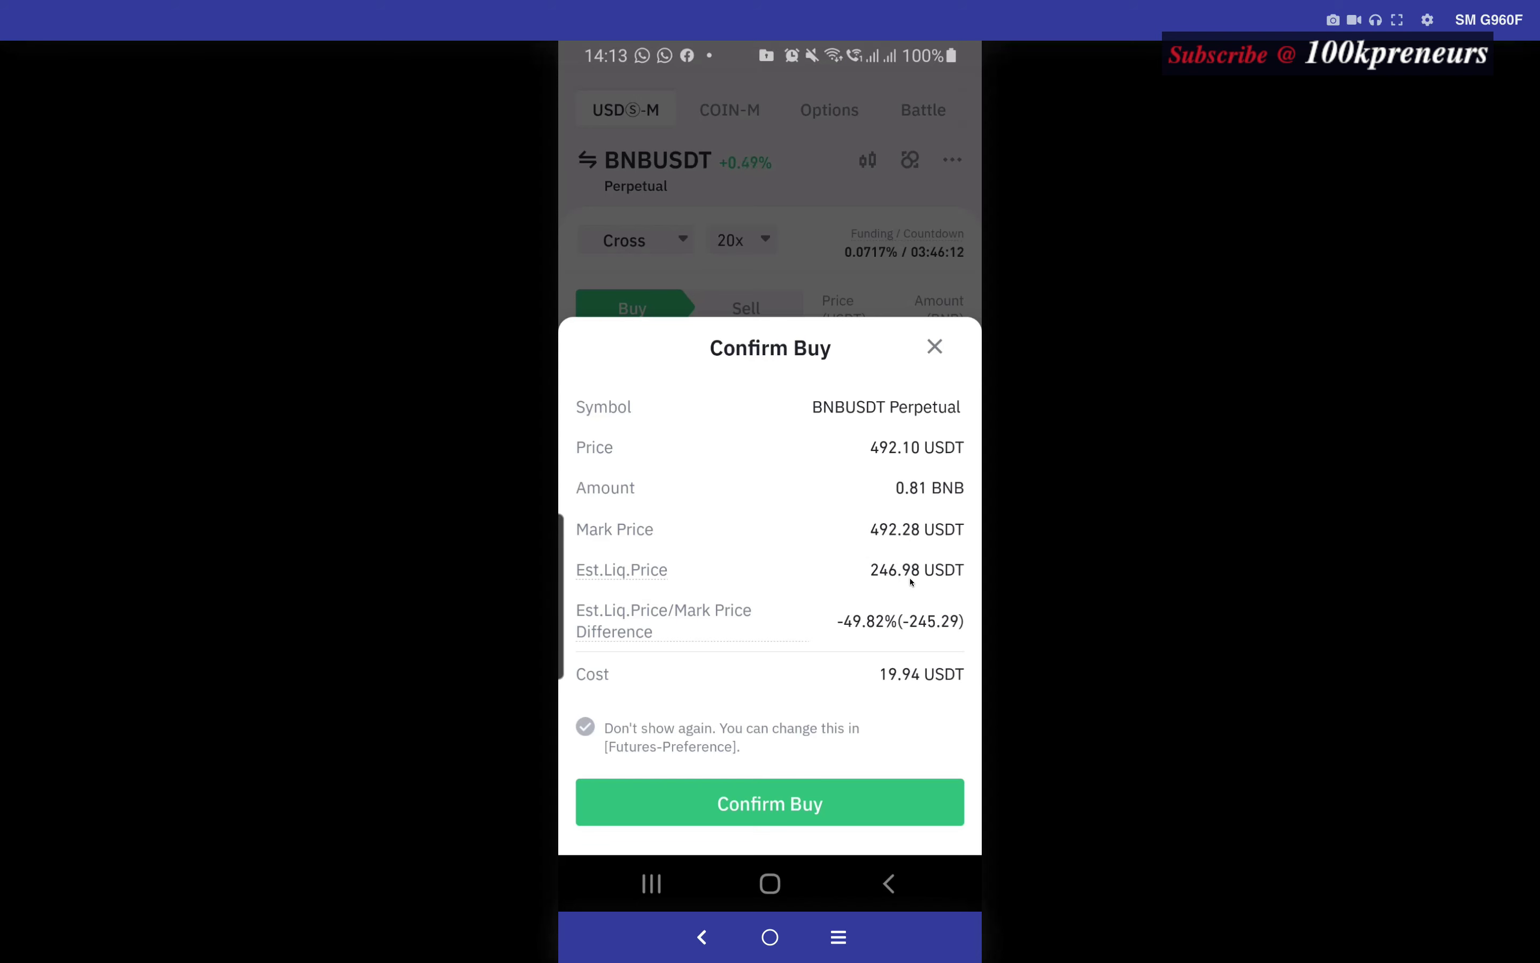
Step: Confirm the 0.81 BNB limit buy and check the Positions and Open Orders tabs
click(787, 804)
scroll(737, 657, down, 5)
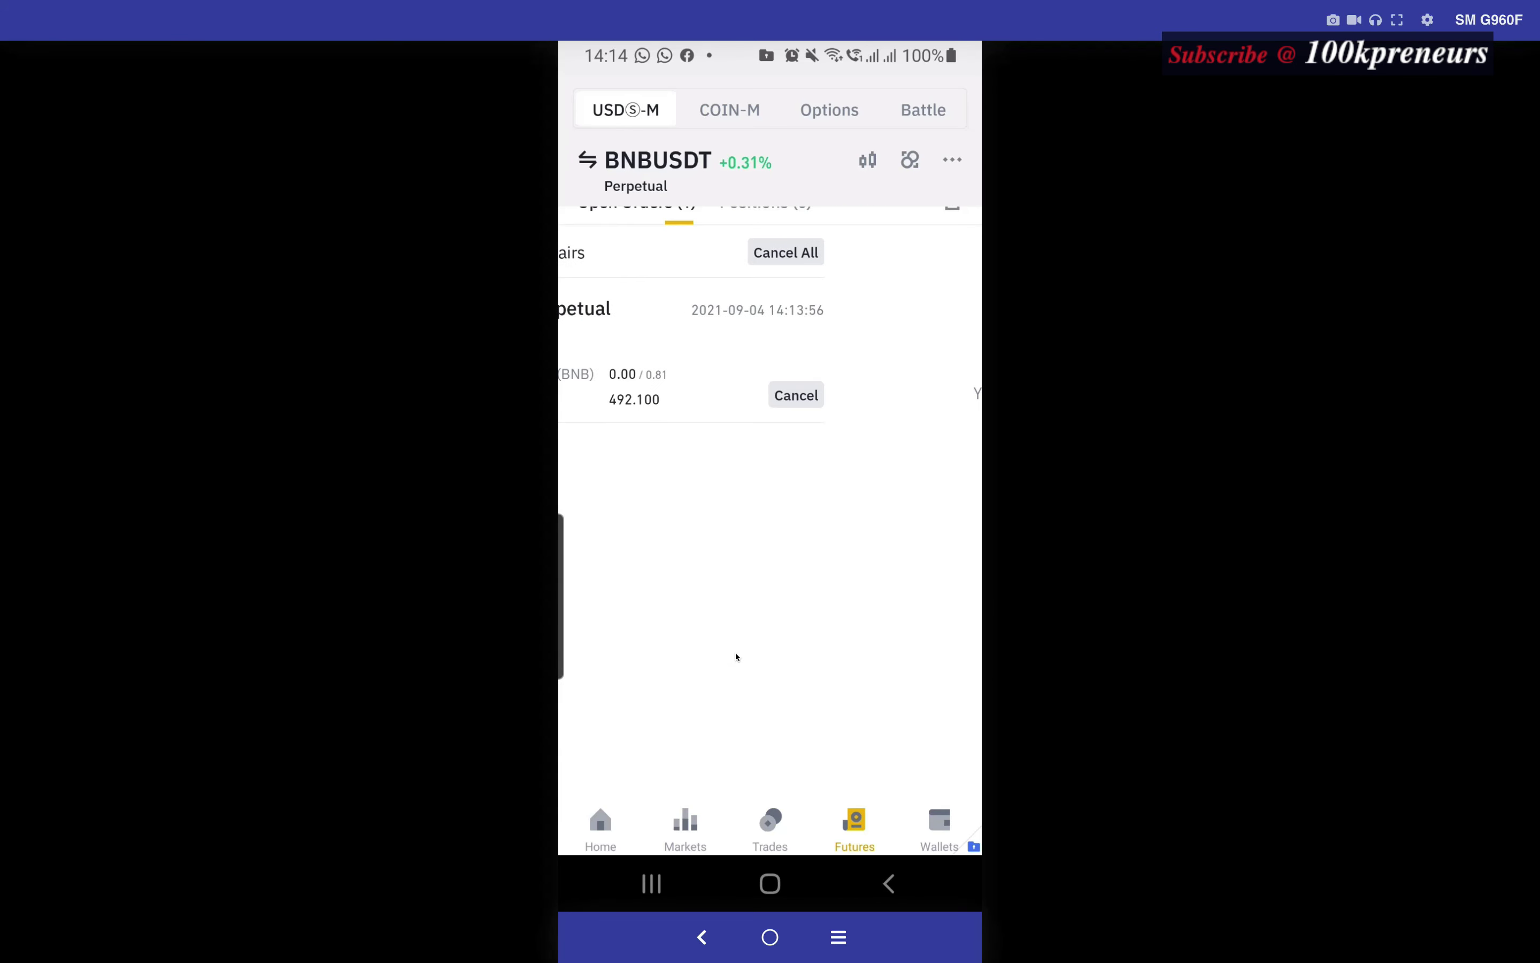
scroll(736, 658, up, 5)
click(773, 475)
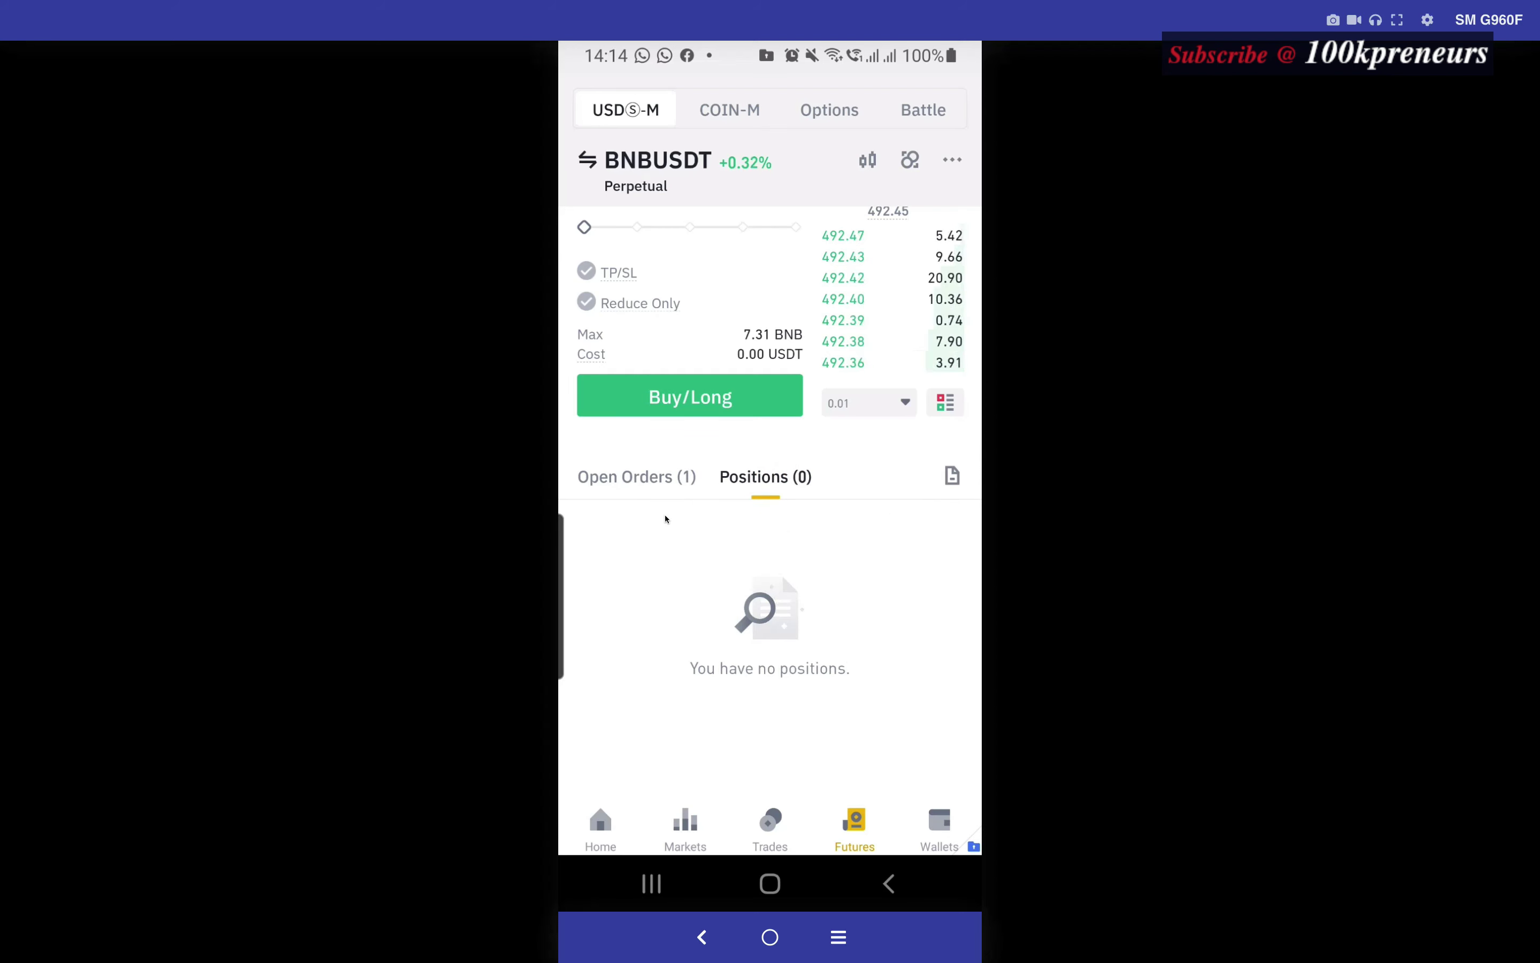
click(645, 471)
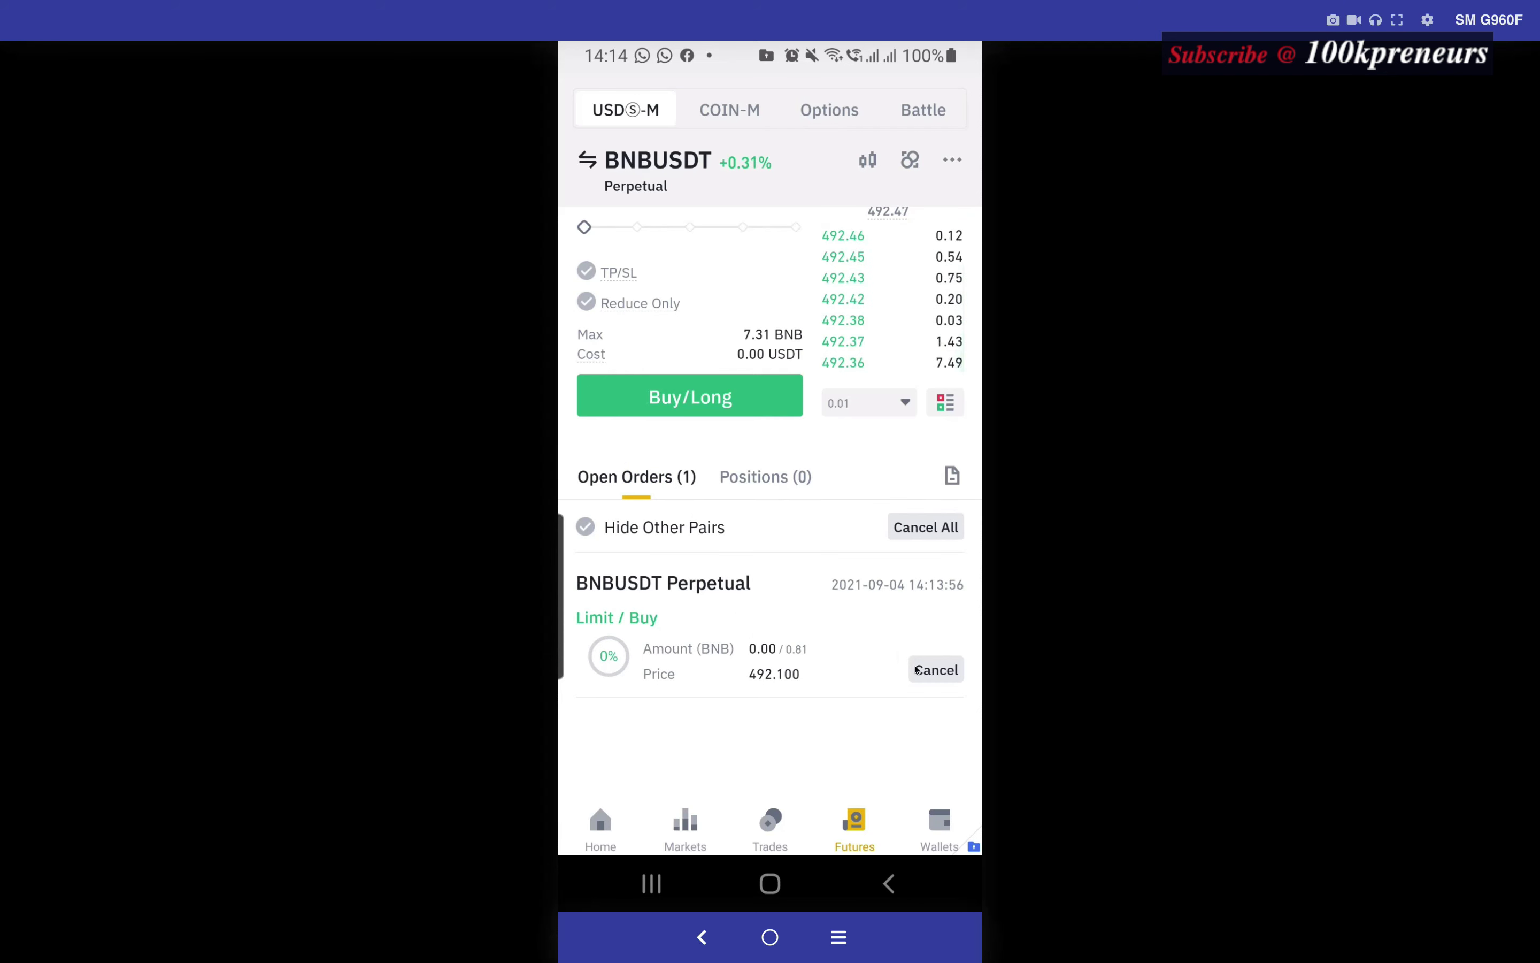
Step: Cancel the pending BNBUSDT limit buy at 492.100
scroll(811, 561, up, 3)
scroll(811, 560, down, 5)
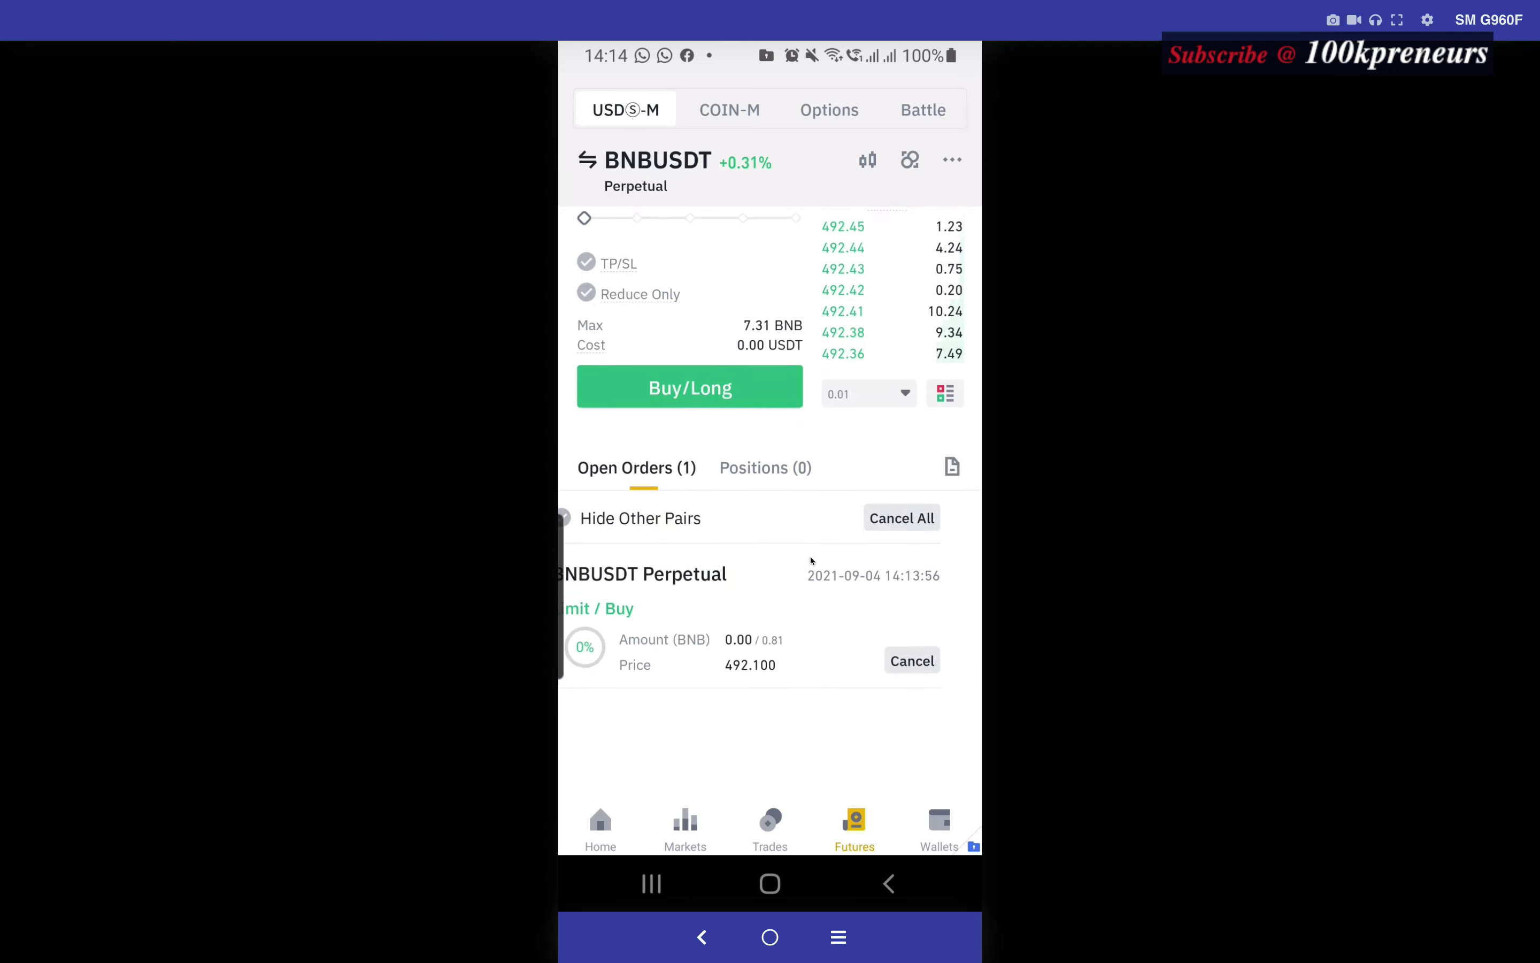
click(903, 568)
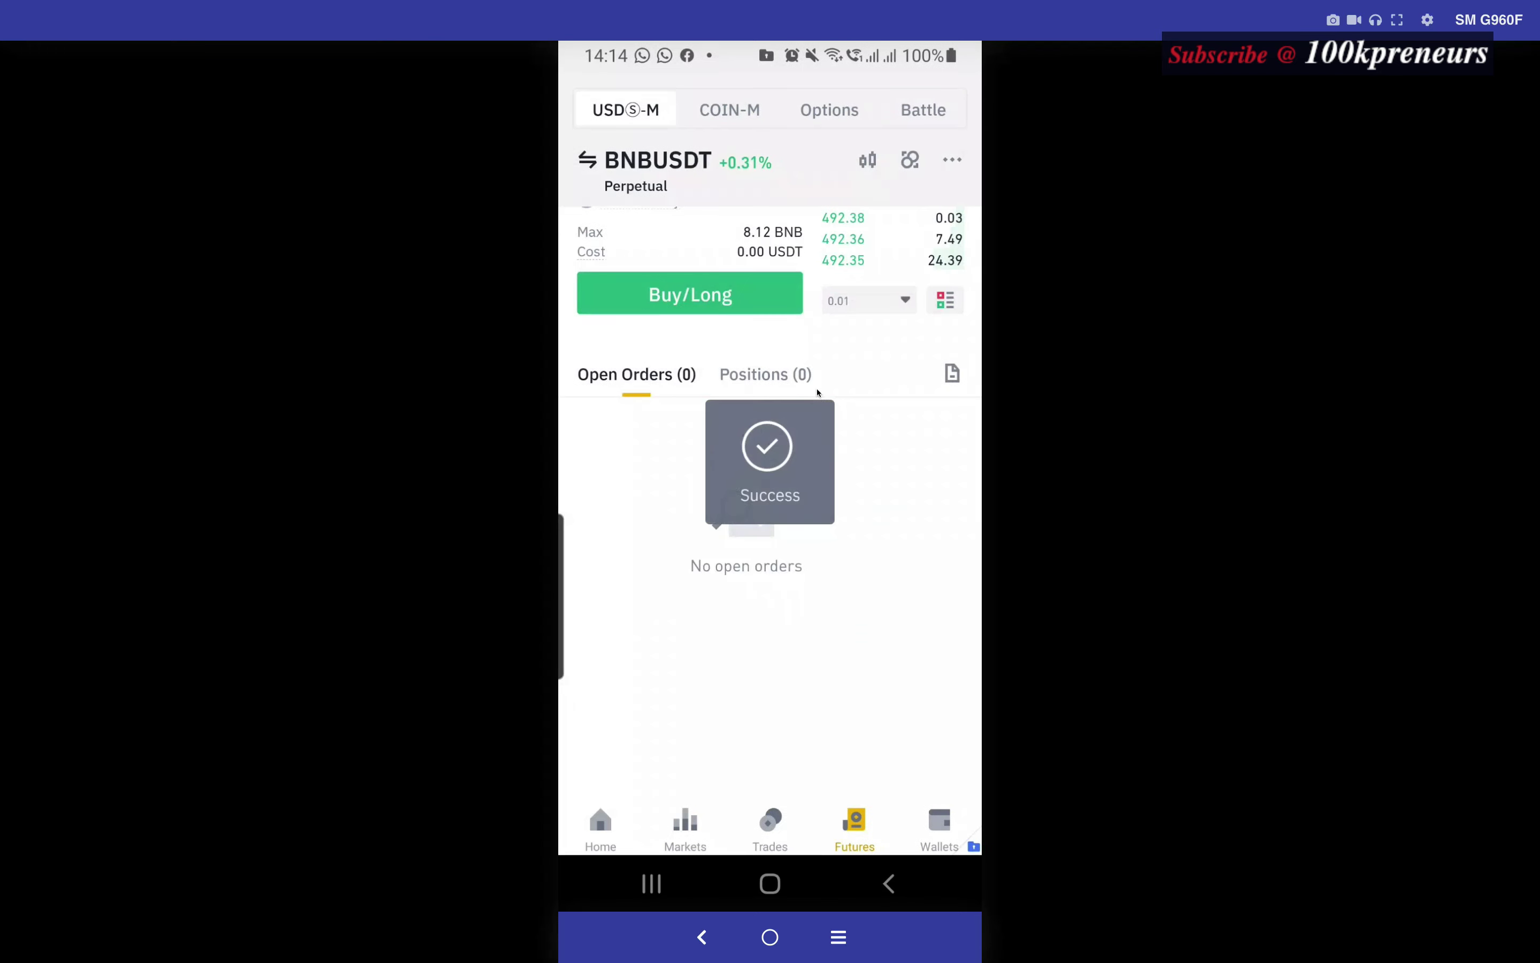
scroll(777, 383, up, 5)
Step: Set up a Market buy of 0.80 BNB (10% slider) costing 20.01 USDT for confirmation
click(777, 383)
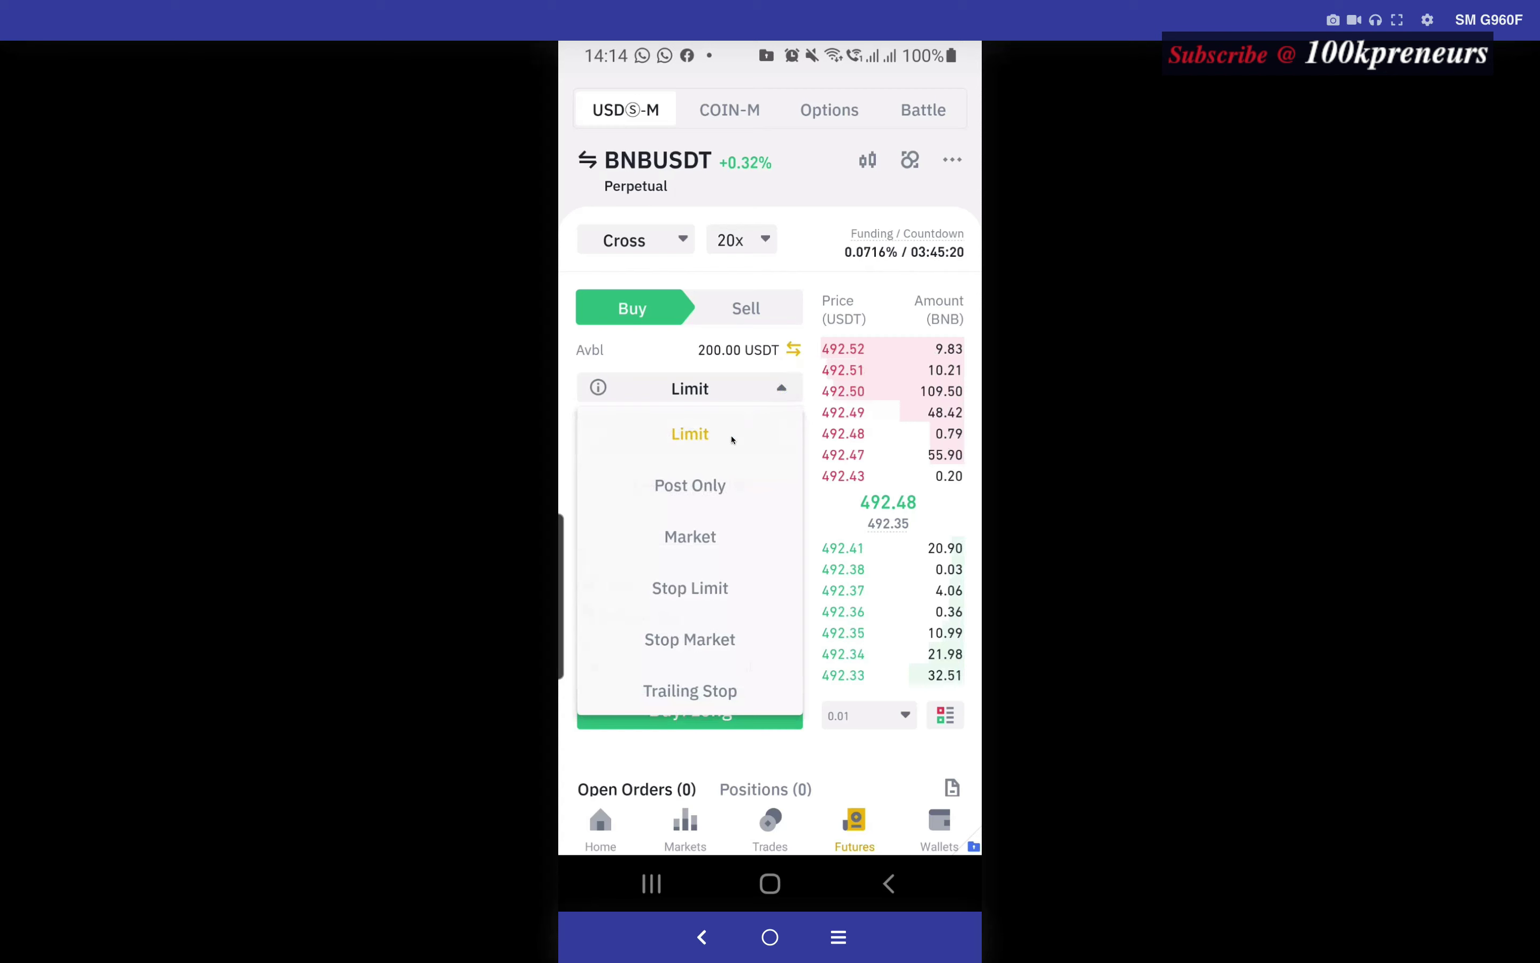
click(691, 537)
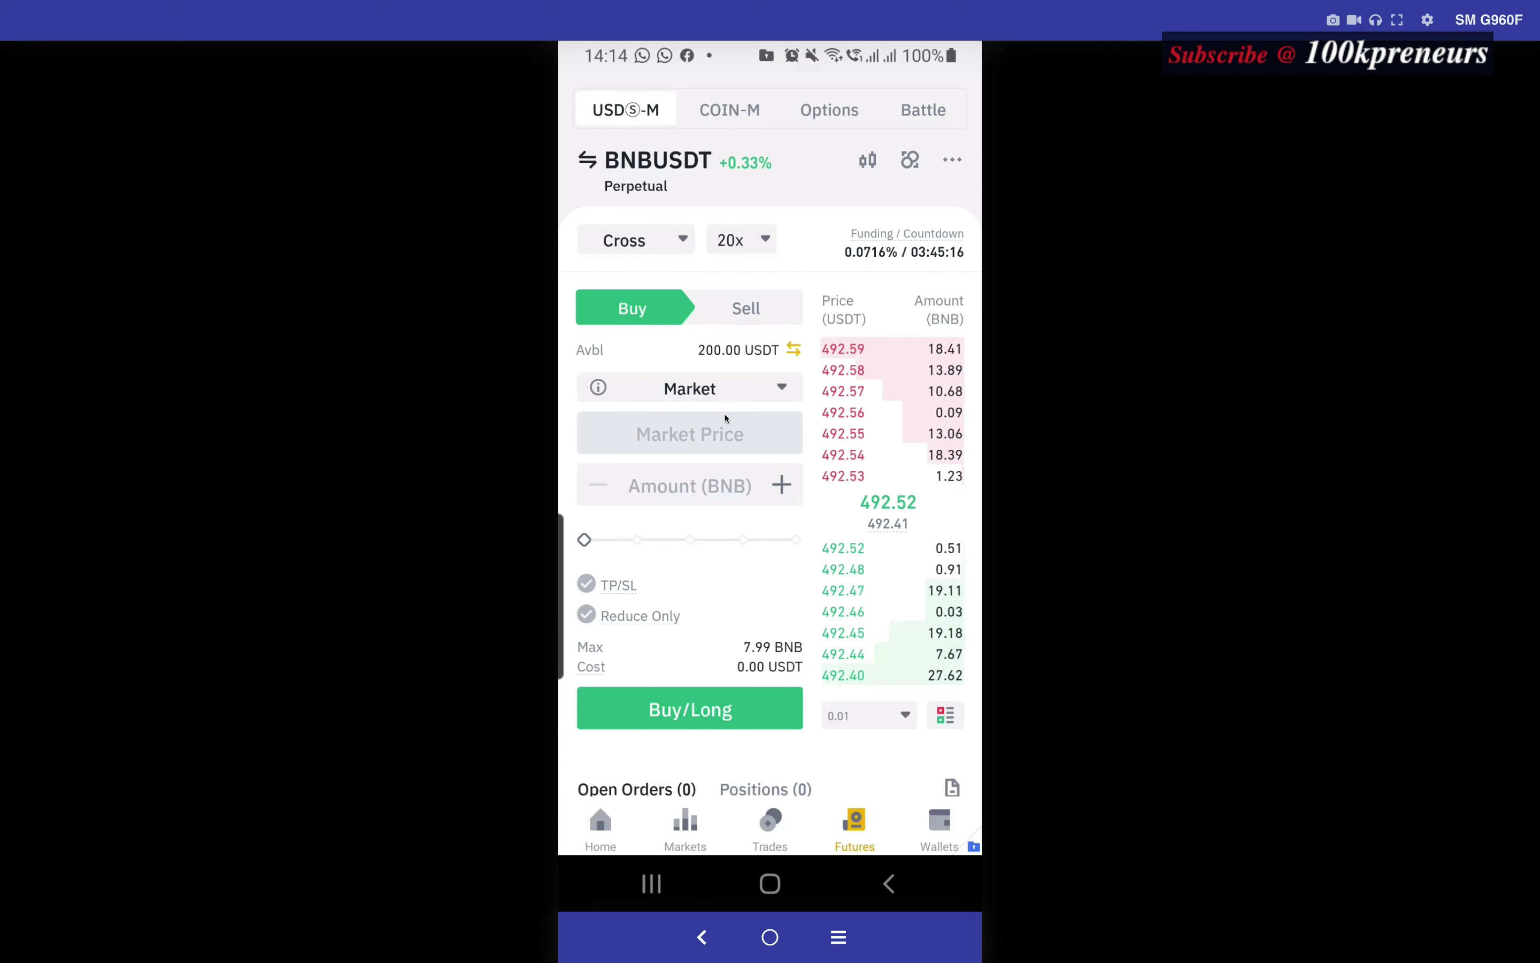
click(644, 431)
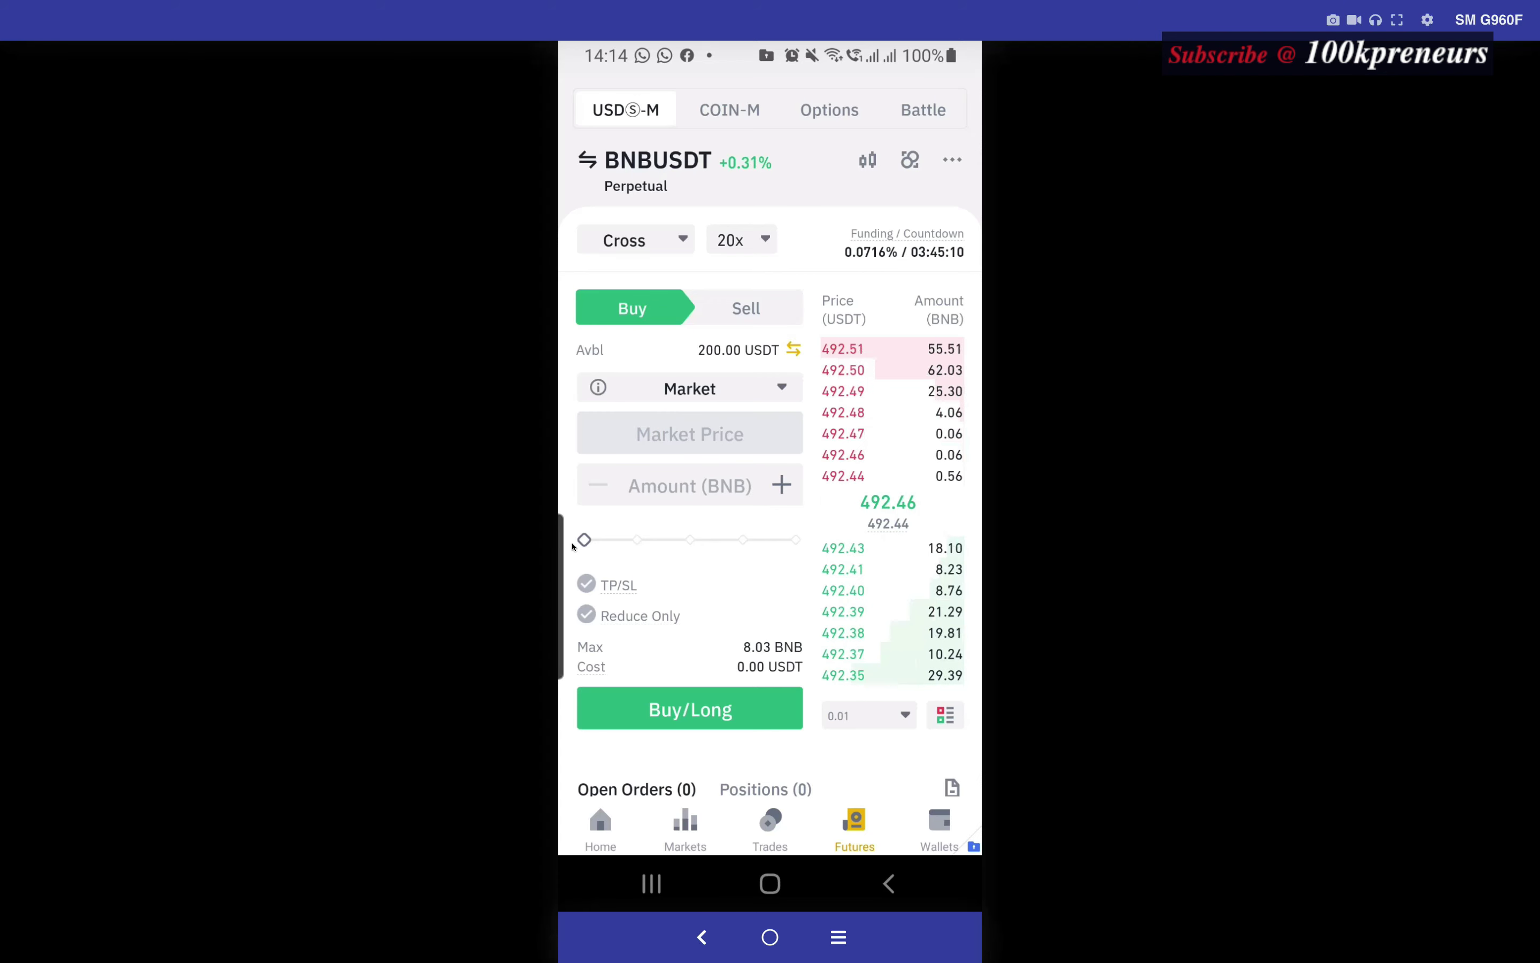
drag(584, 540, 599, 540)
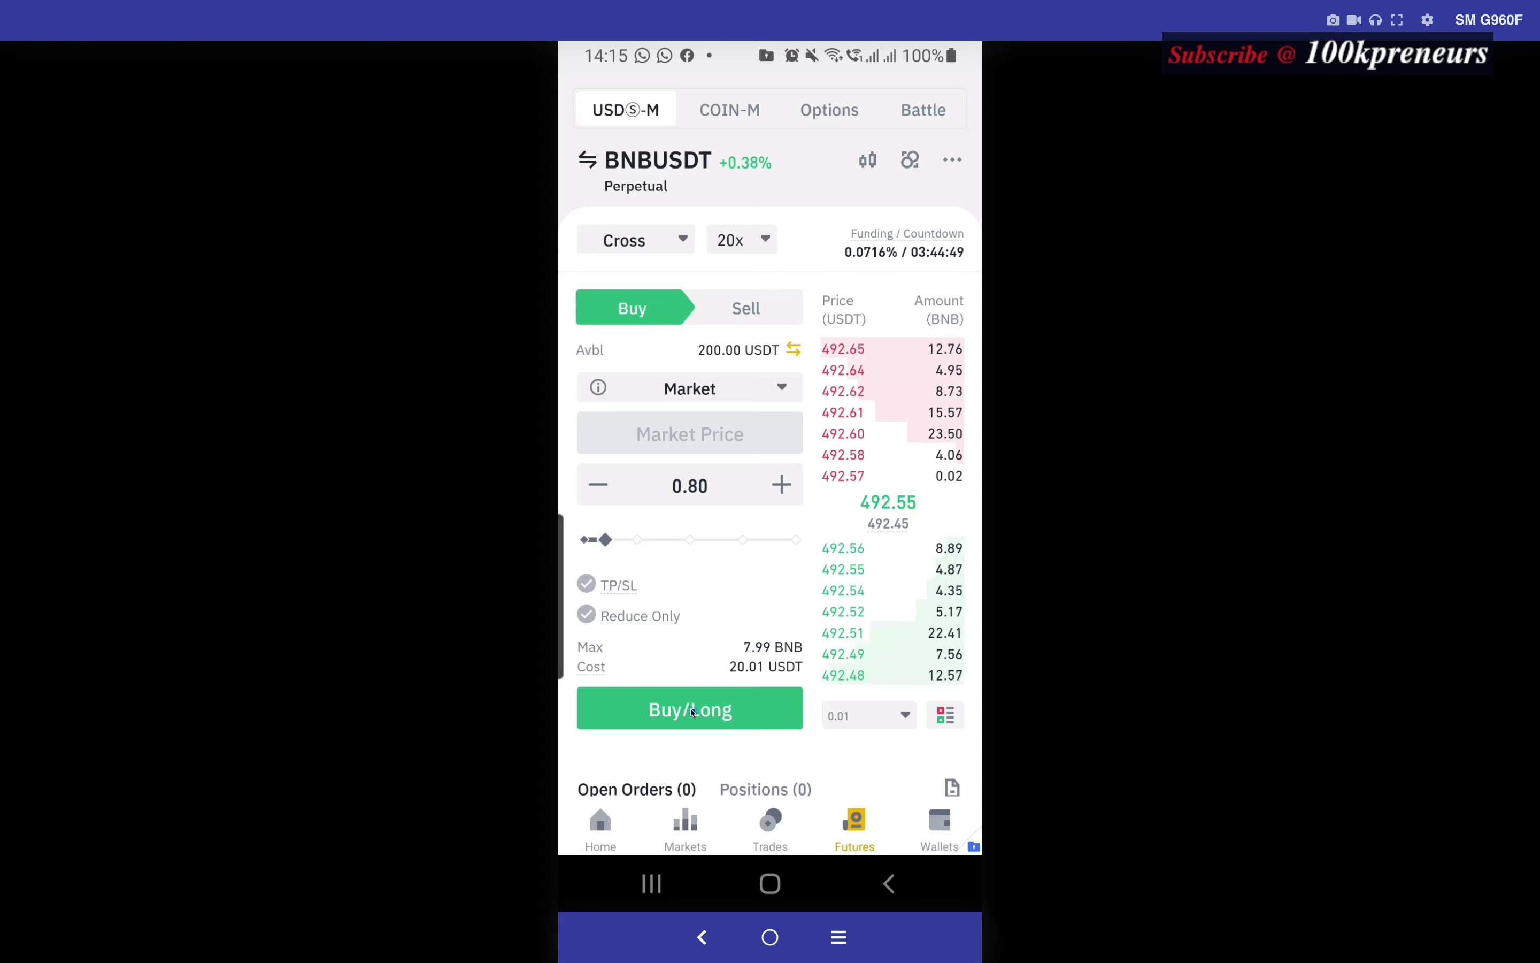
click(692, 711)
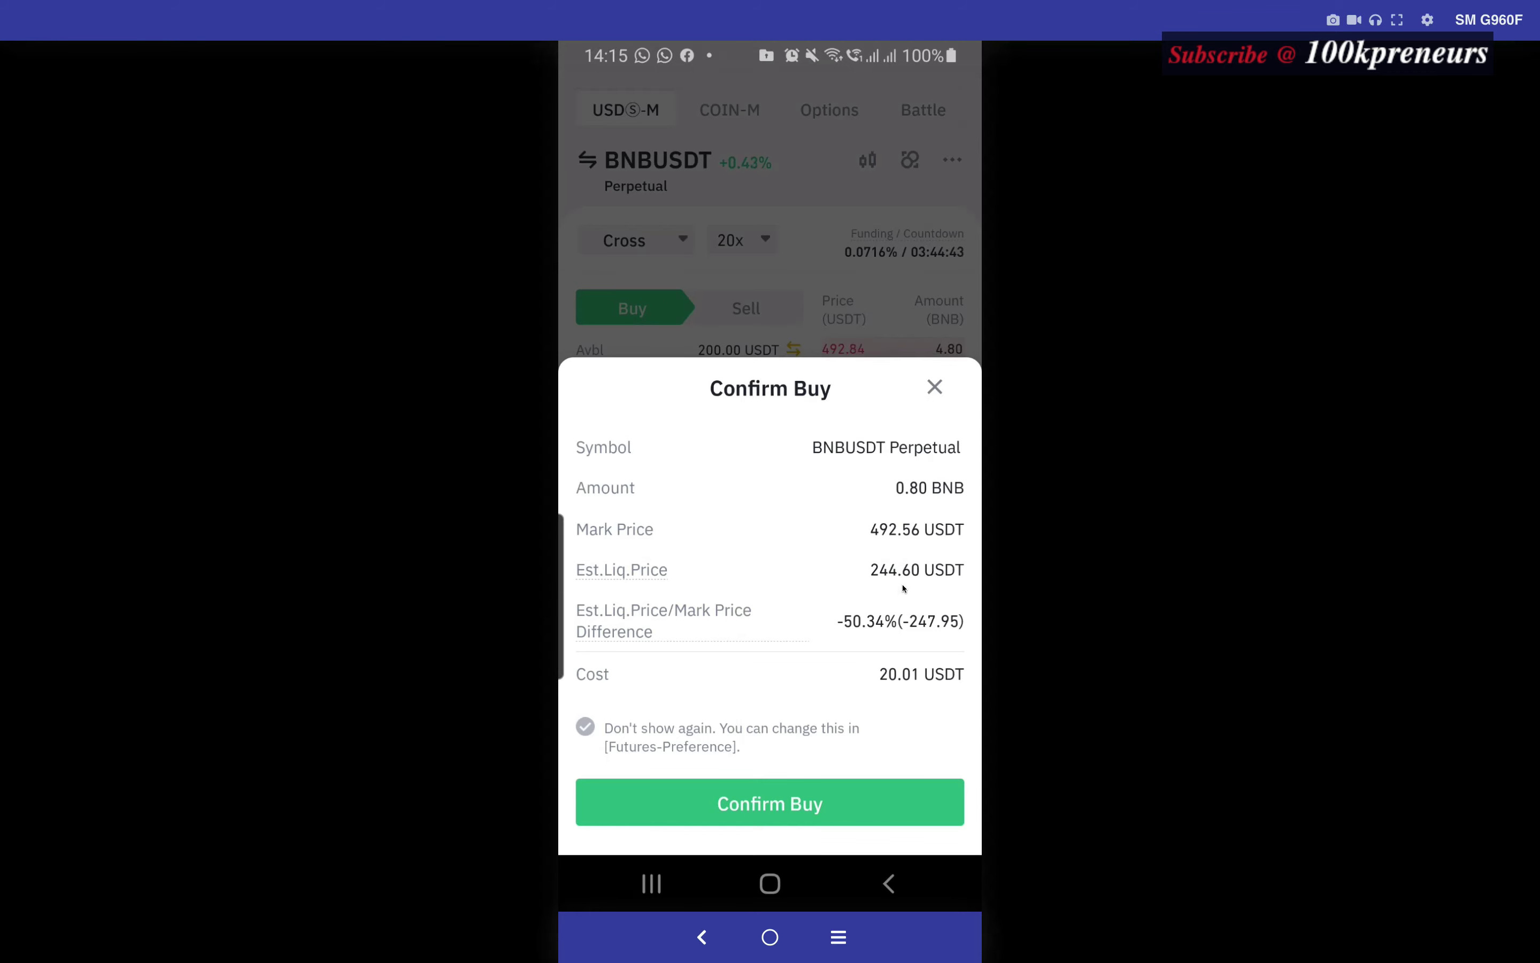
Step: Confirm the 0.80 BNB market buy and scroll down to the Open Orders / Positions tabs
click(807, 810)
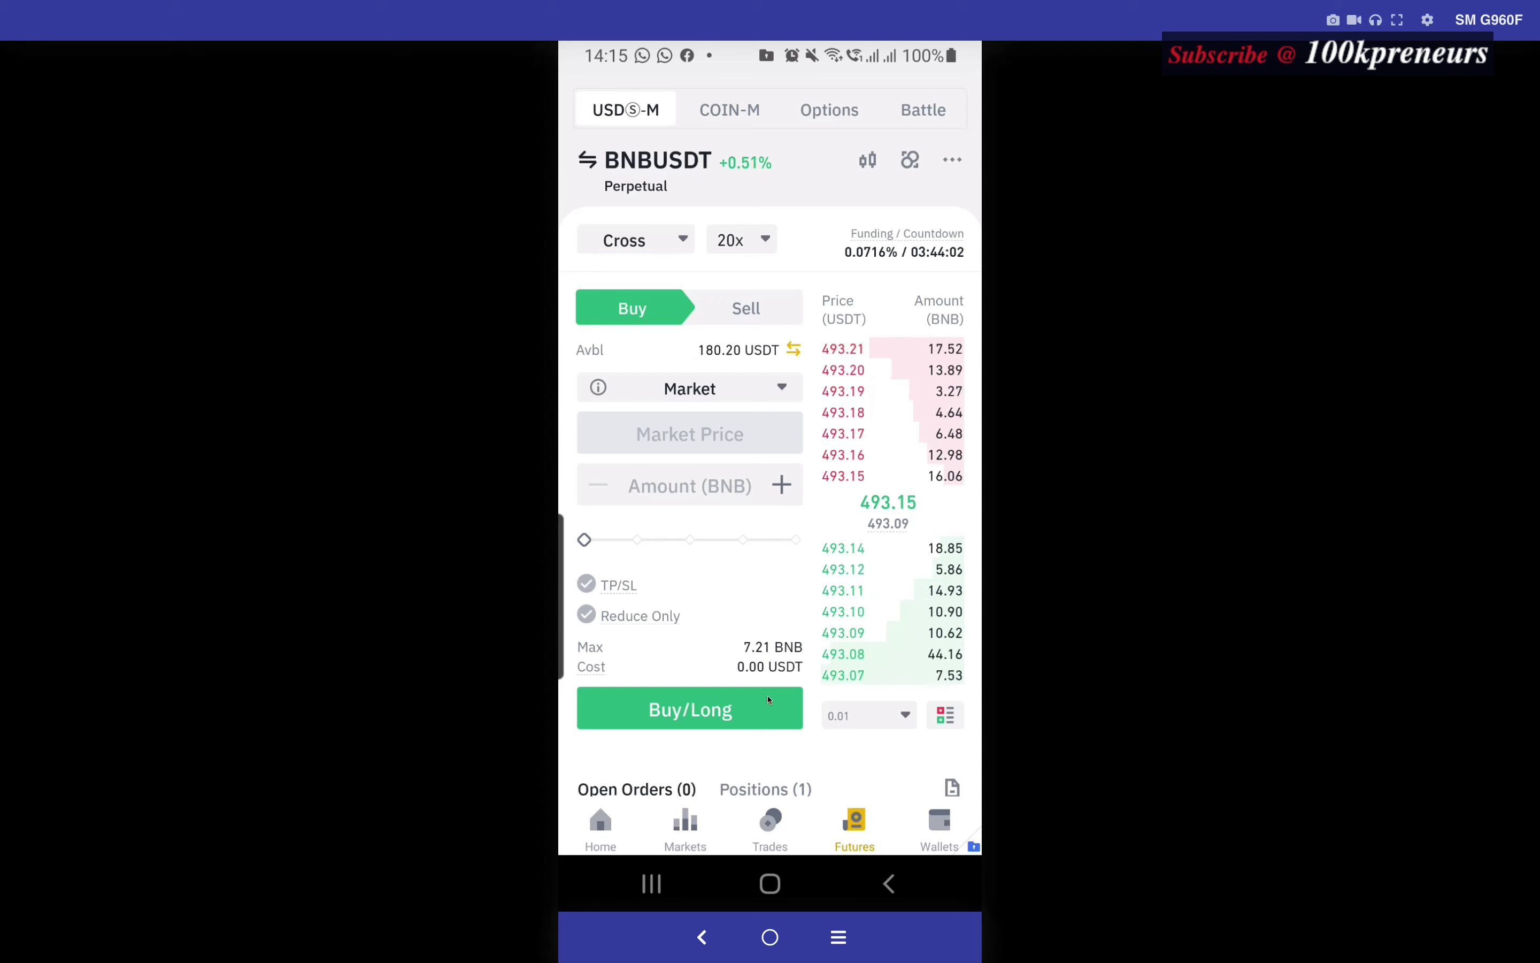
drag(773, 743, 683, 501)
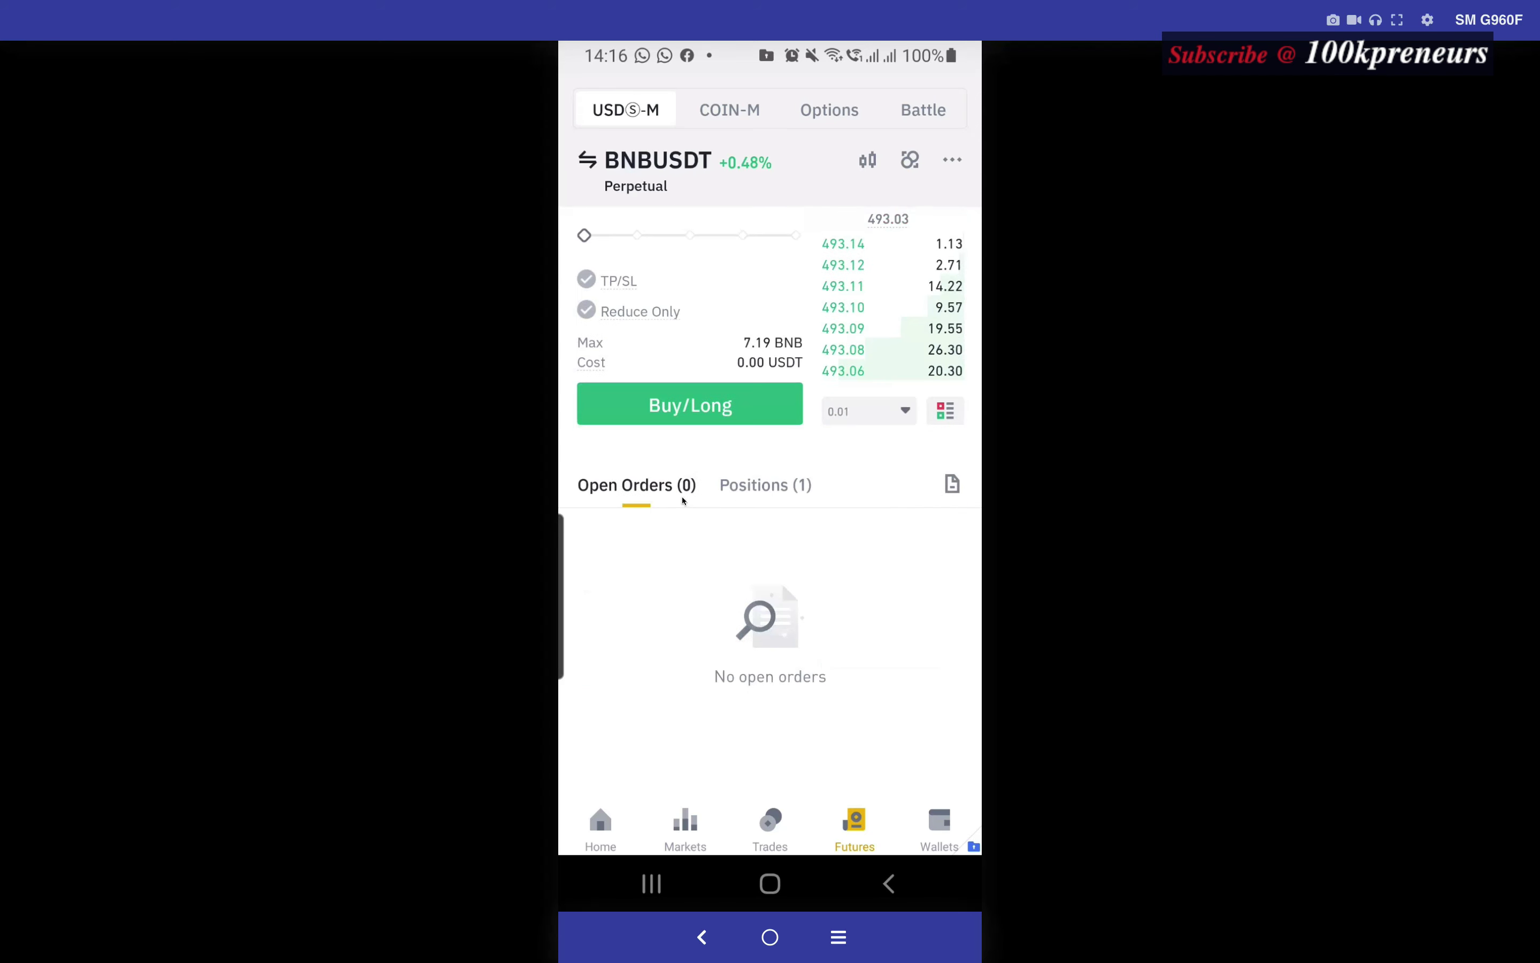
Step: Show the BNBUSDT Cross 20x position card: 0.80 BNB, entry 492.980, margin 19.72 USDT
click(743, 485)
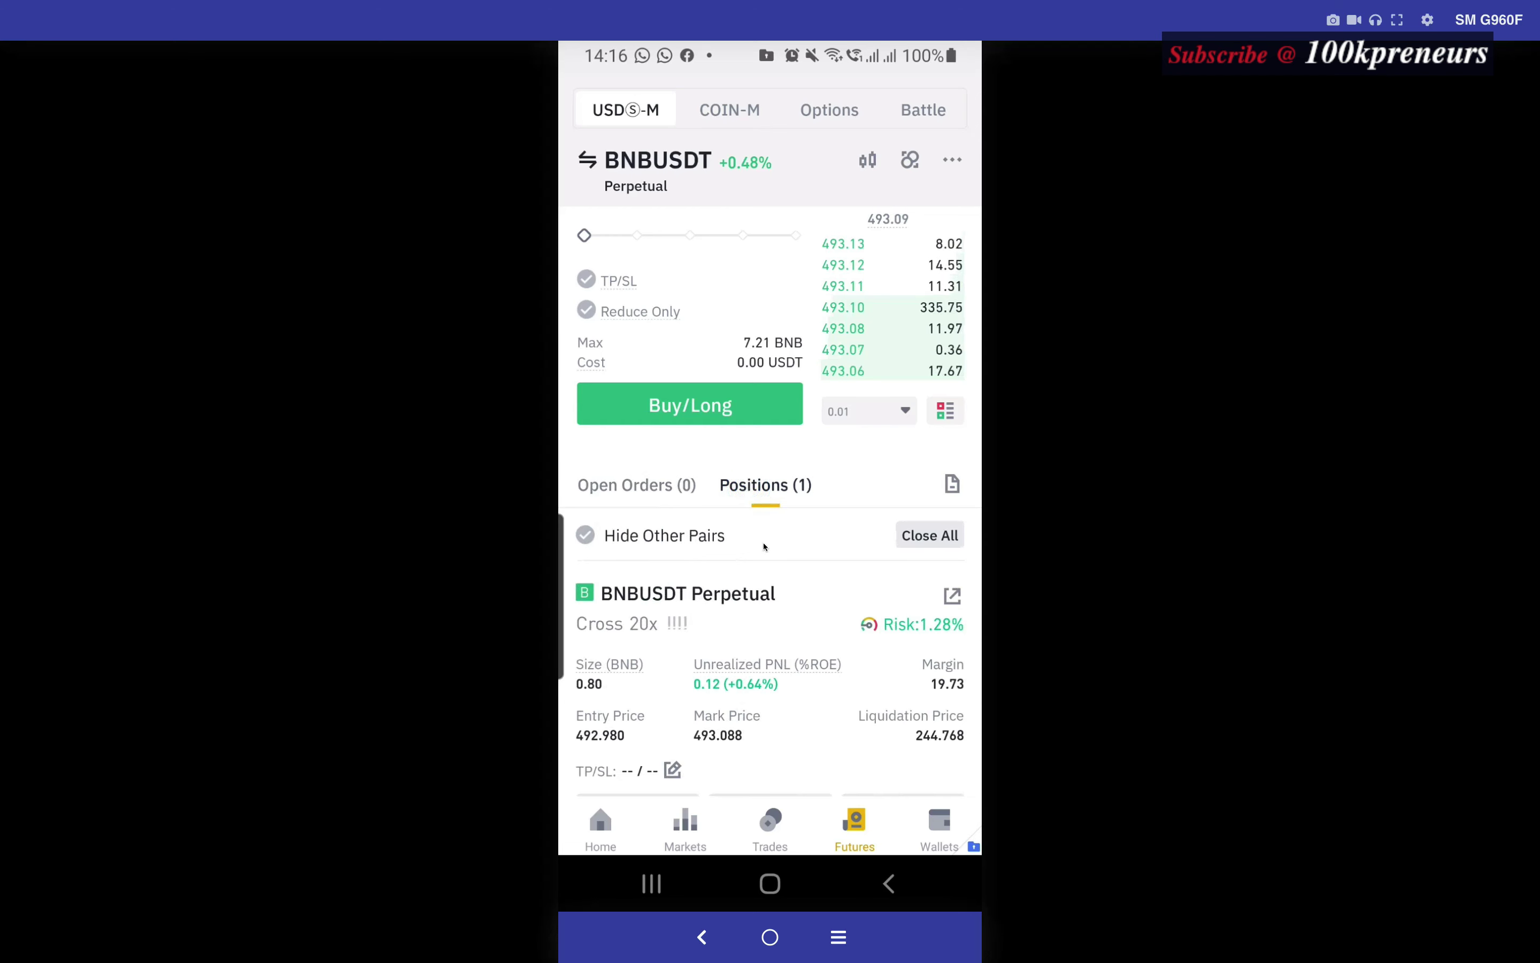
scroll(766, 573, down, 1)
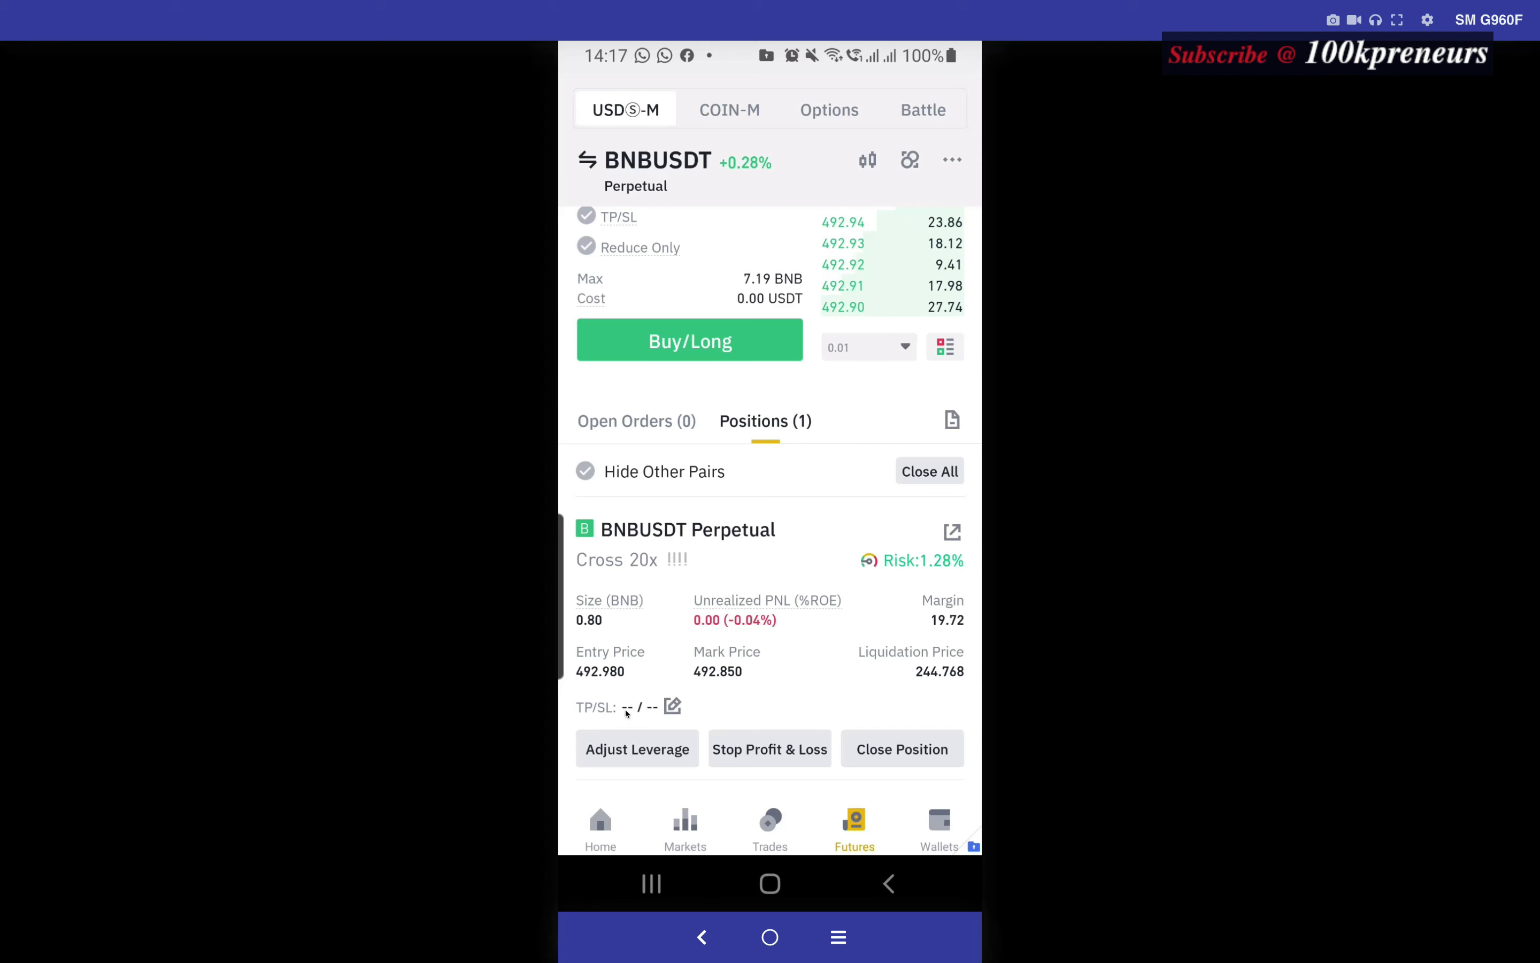
Step: Enter a 1000 USDT take-profit in the position's Stop Profit & Loss form
click(672, 705)
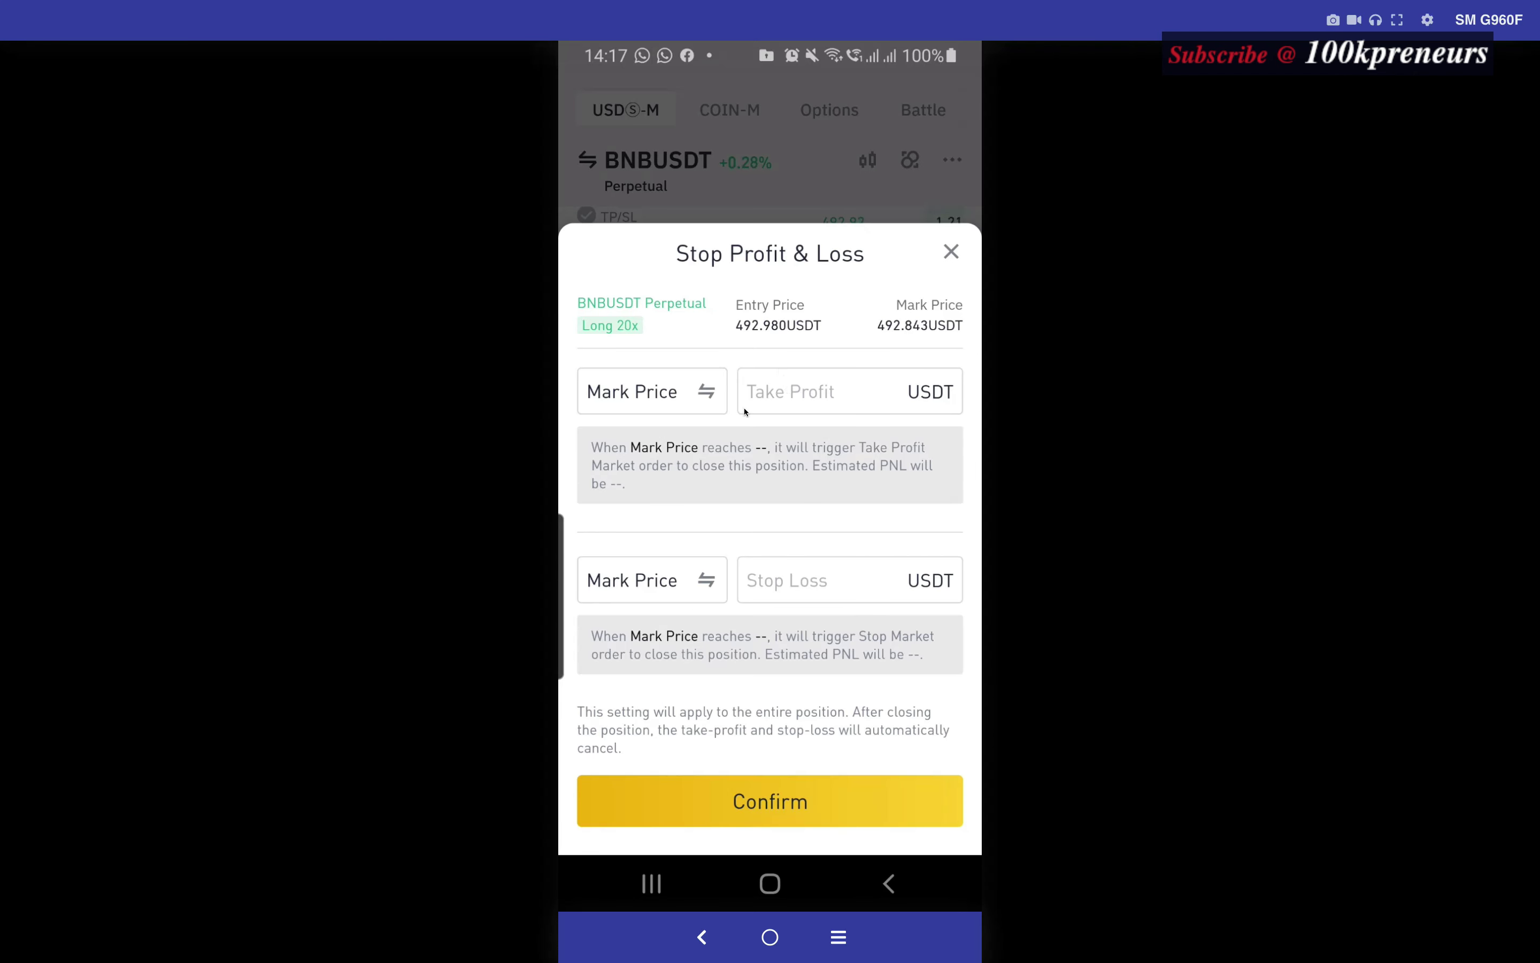
click(790, 391)
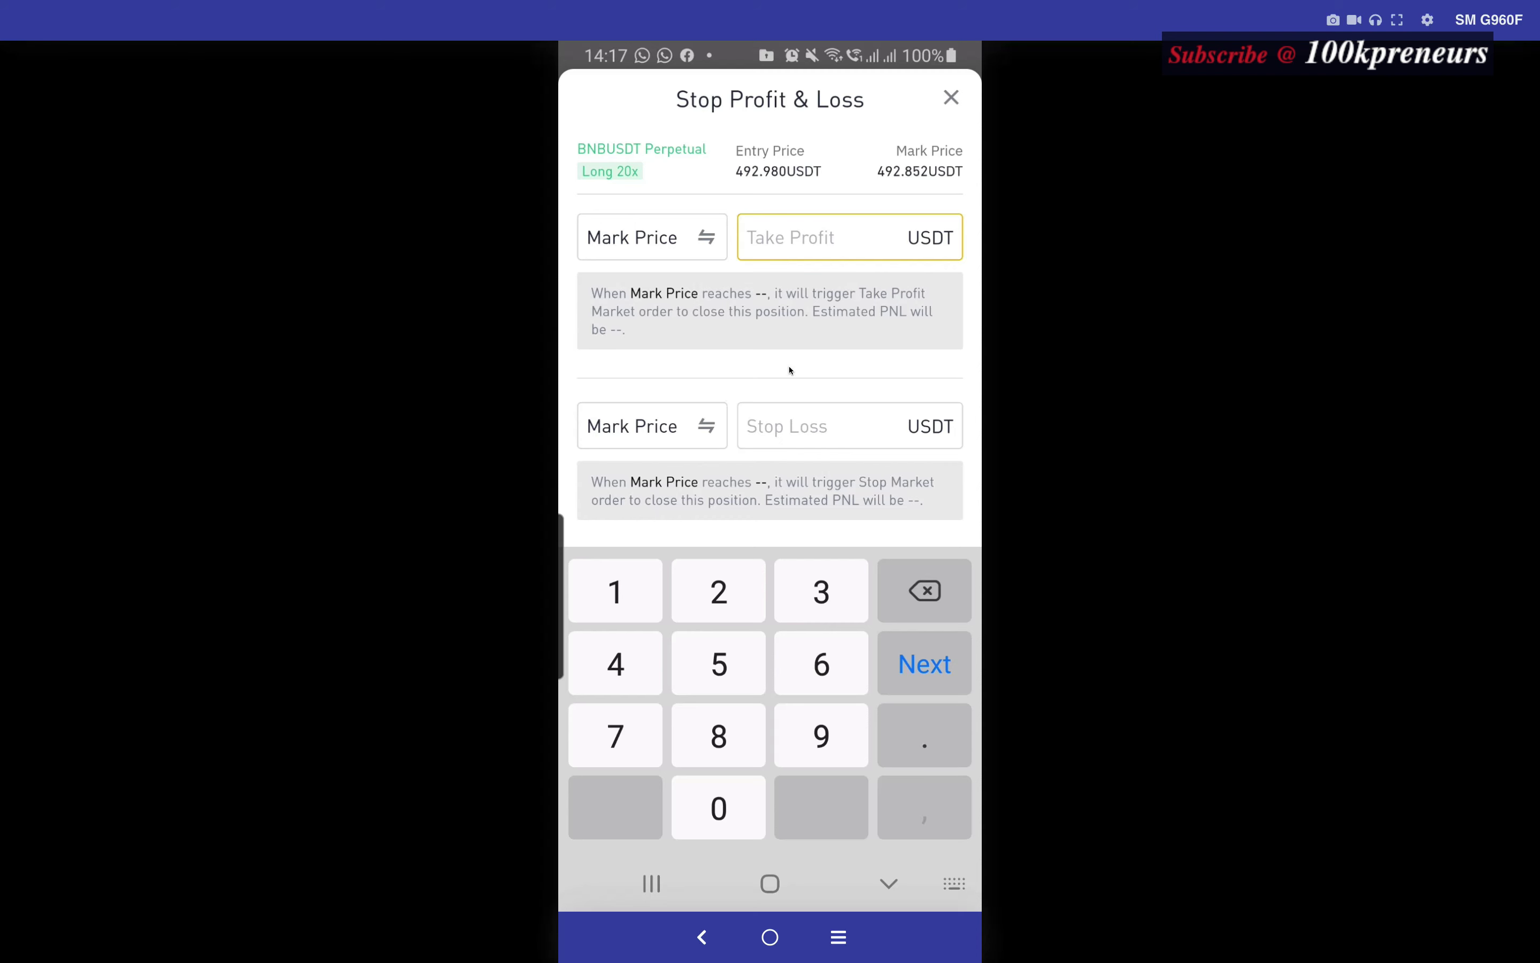
text(1000)
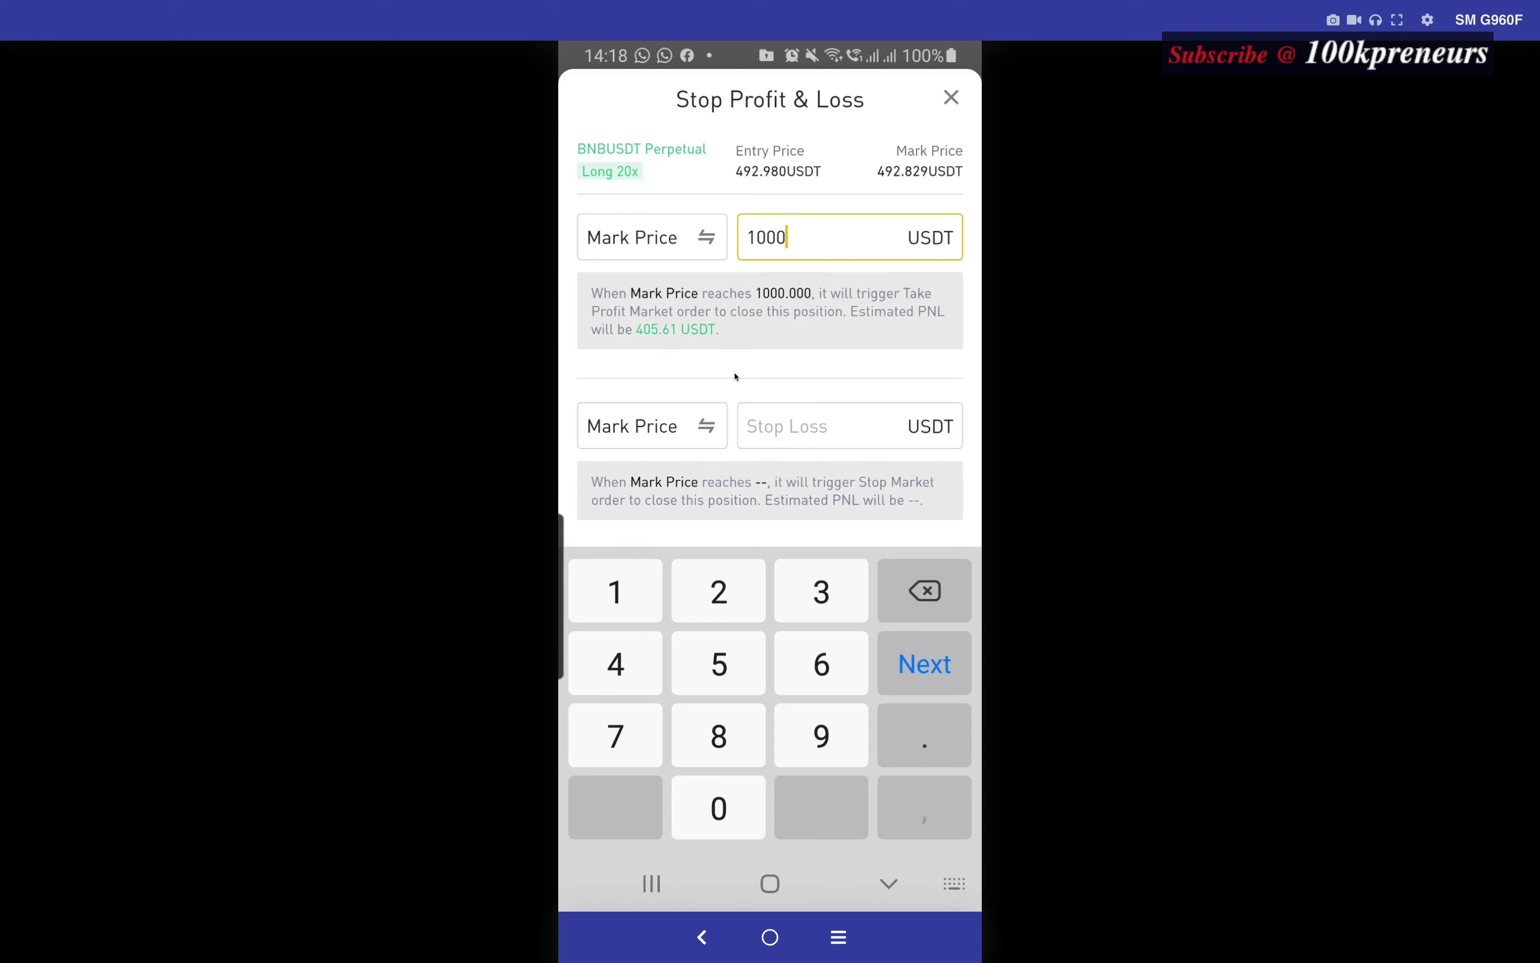
Step: Try stop-loss values 200, 4 and 300, clearing each, and hide the keypad
click(783, 419)
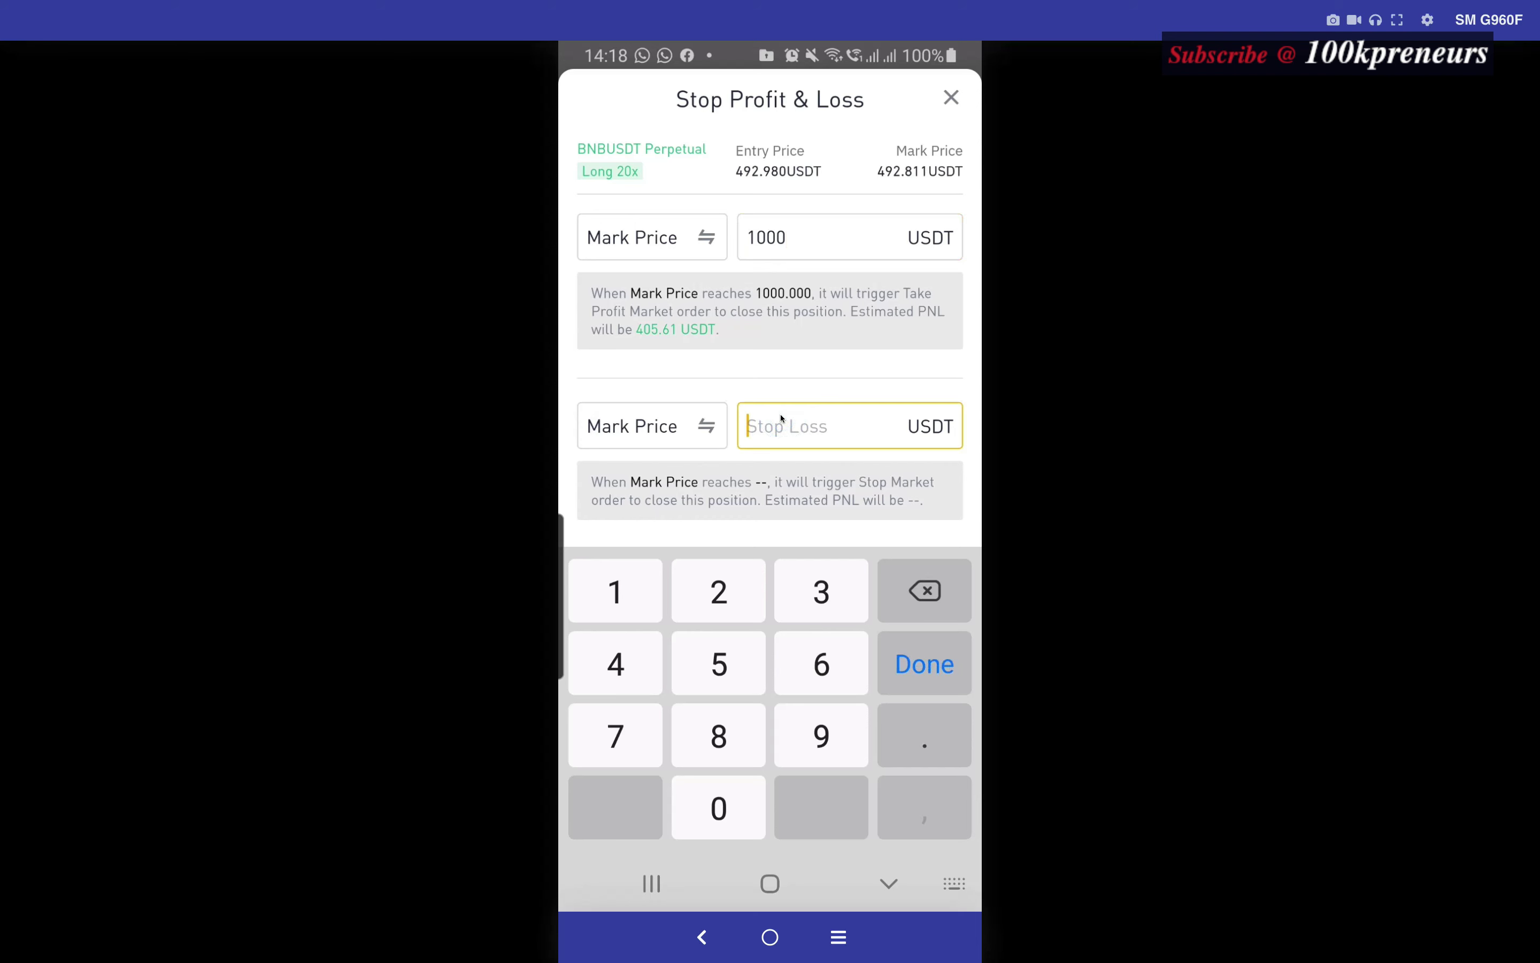
text(200)
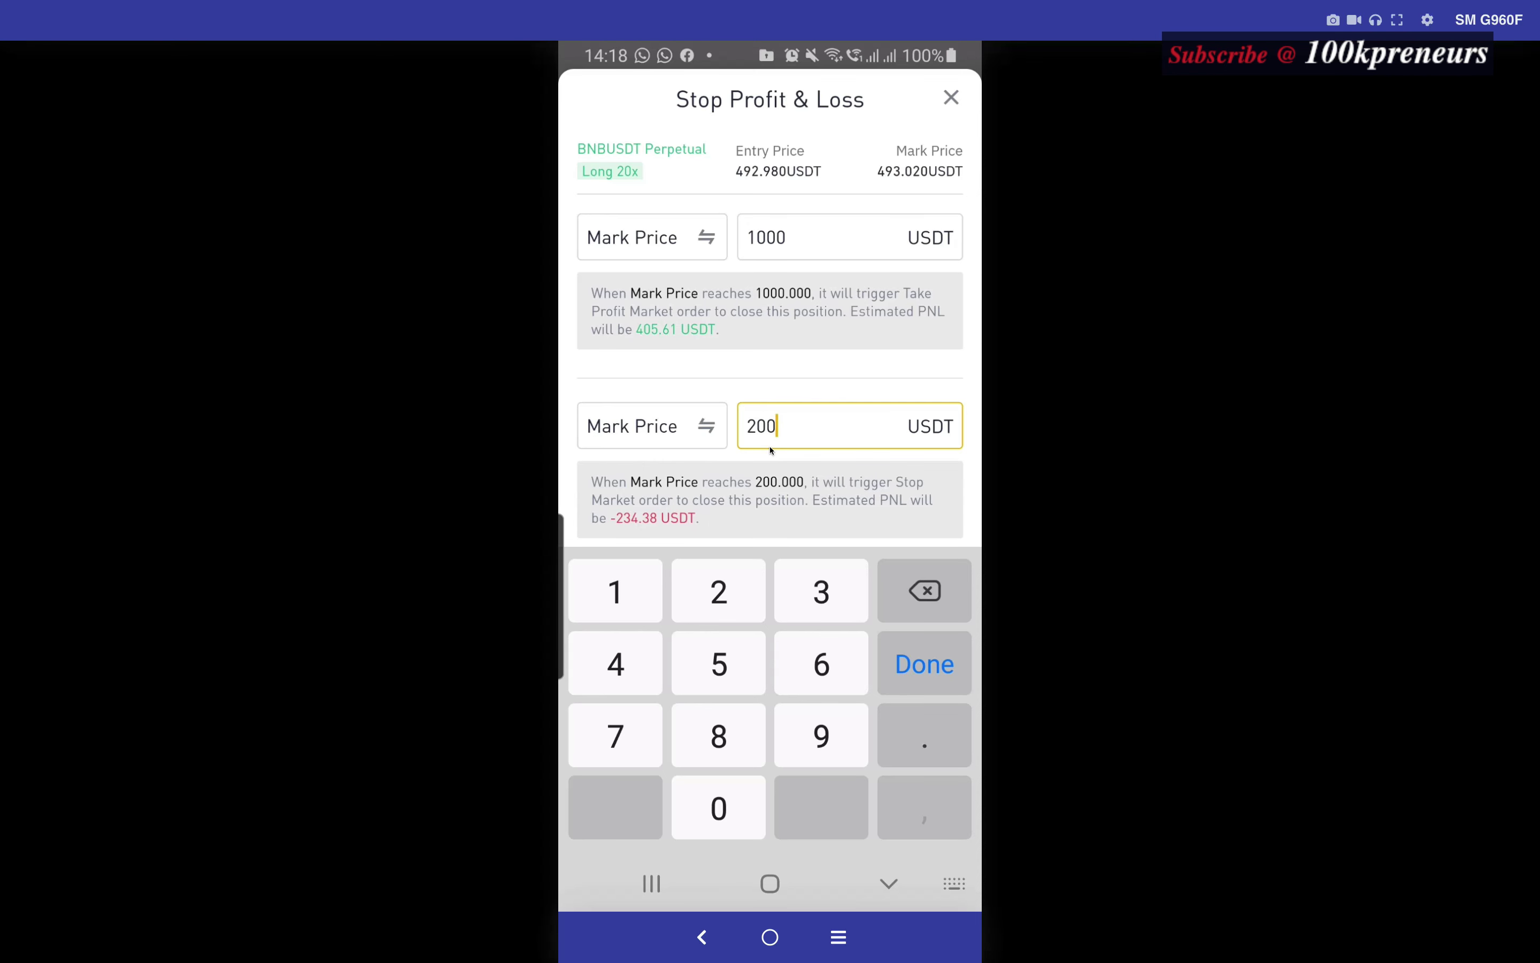
key(BackSpace)
key(BackSpace)
key(BackSpace)
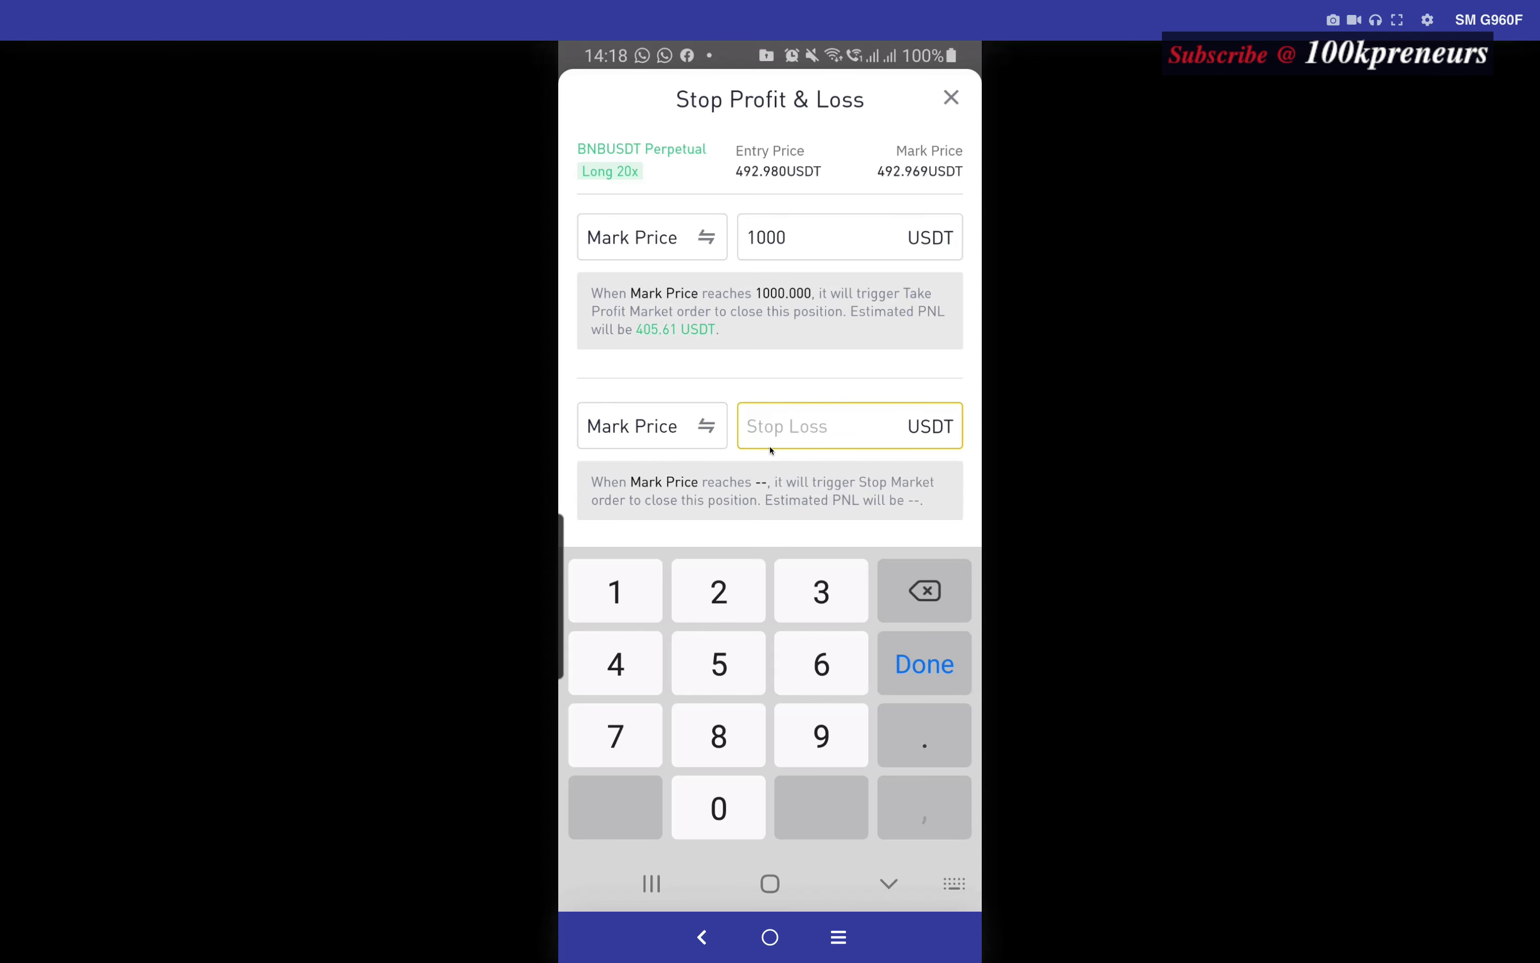
text(4)
key(BackSpace)
text(300)
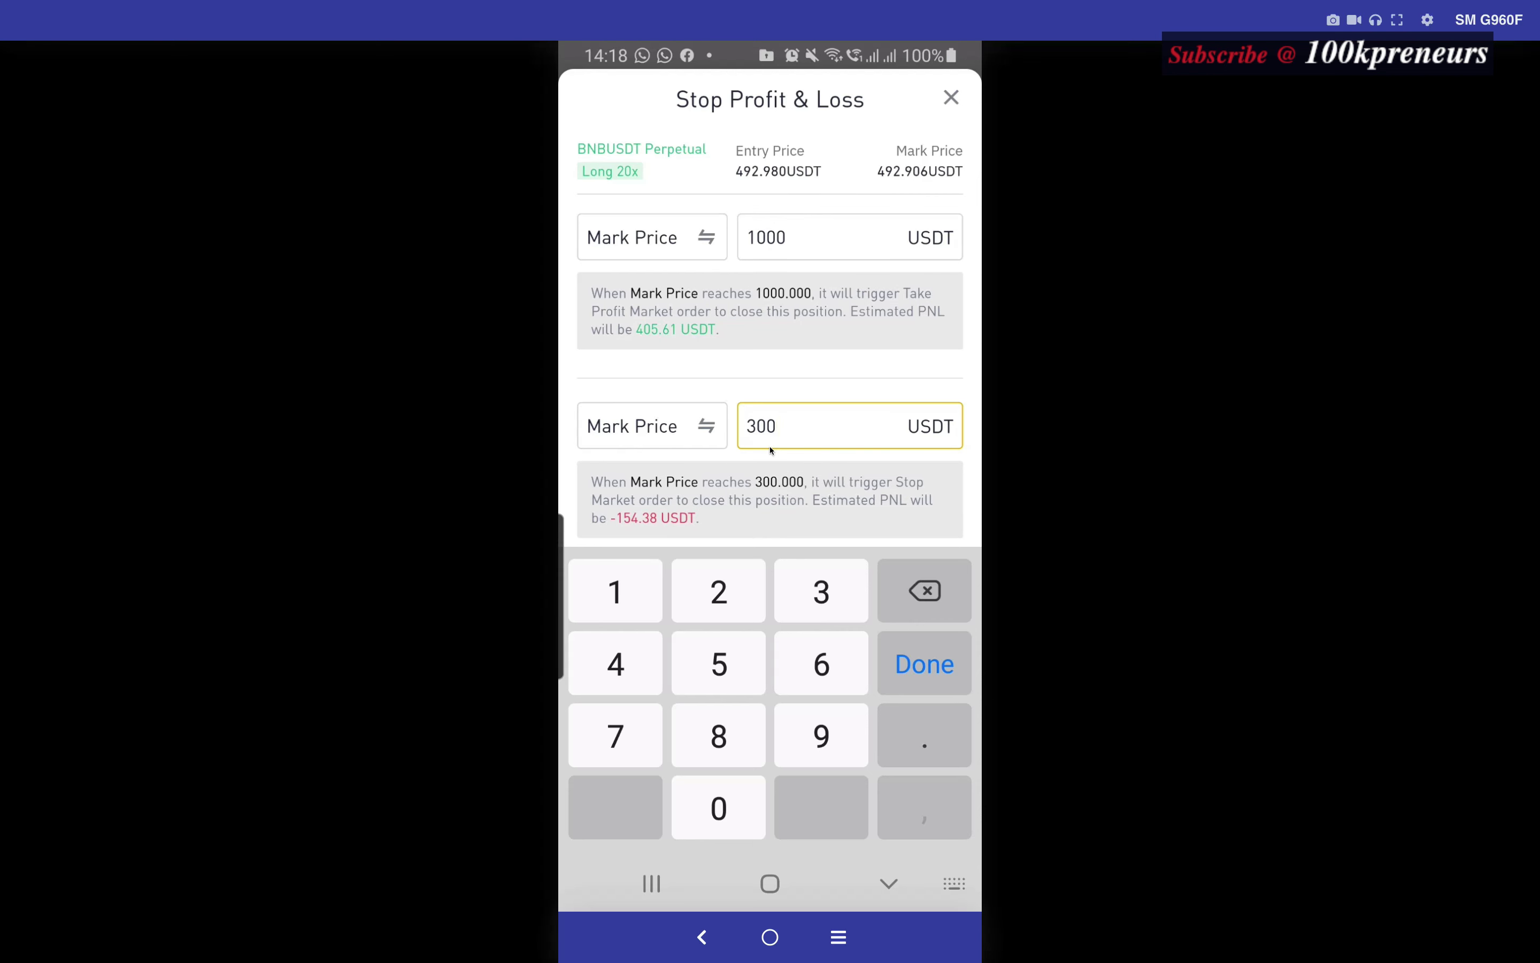
key(BackSpace)
key(BackSpace)
key(BackSpace)
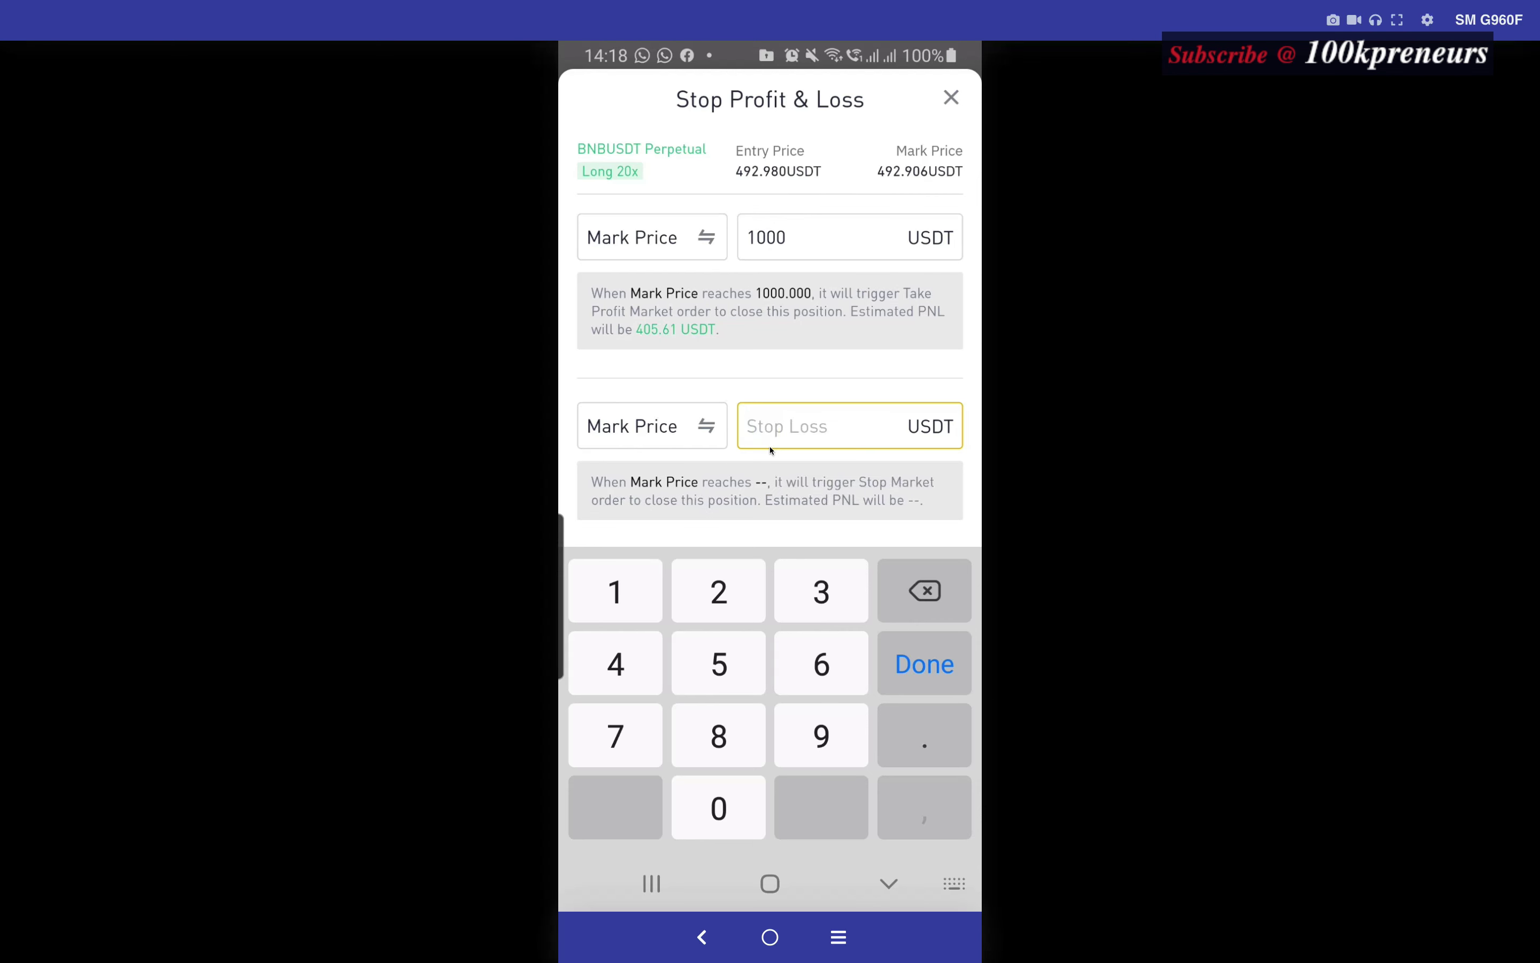
click(888, 883)
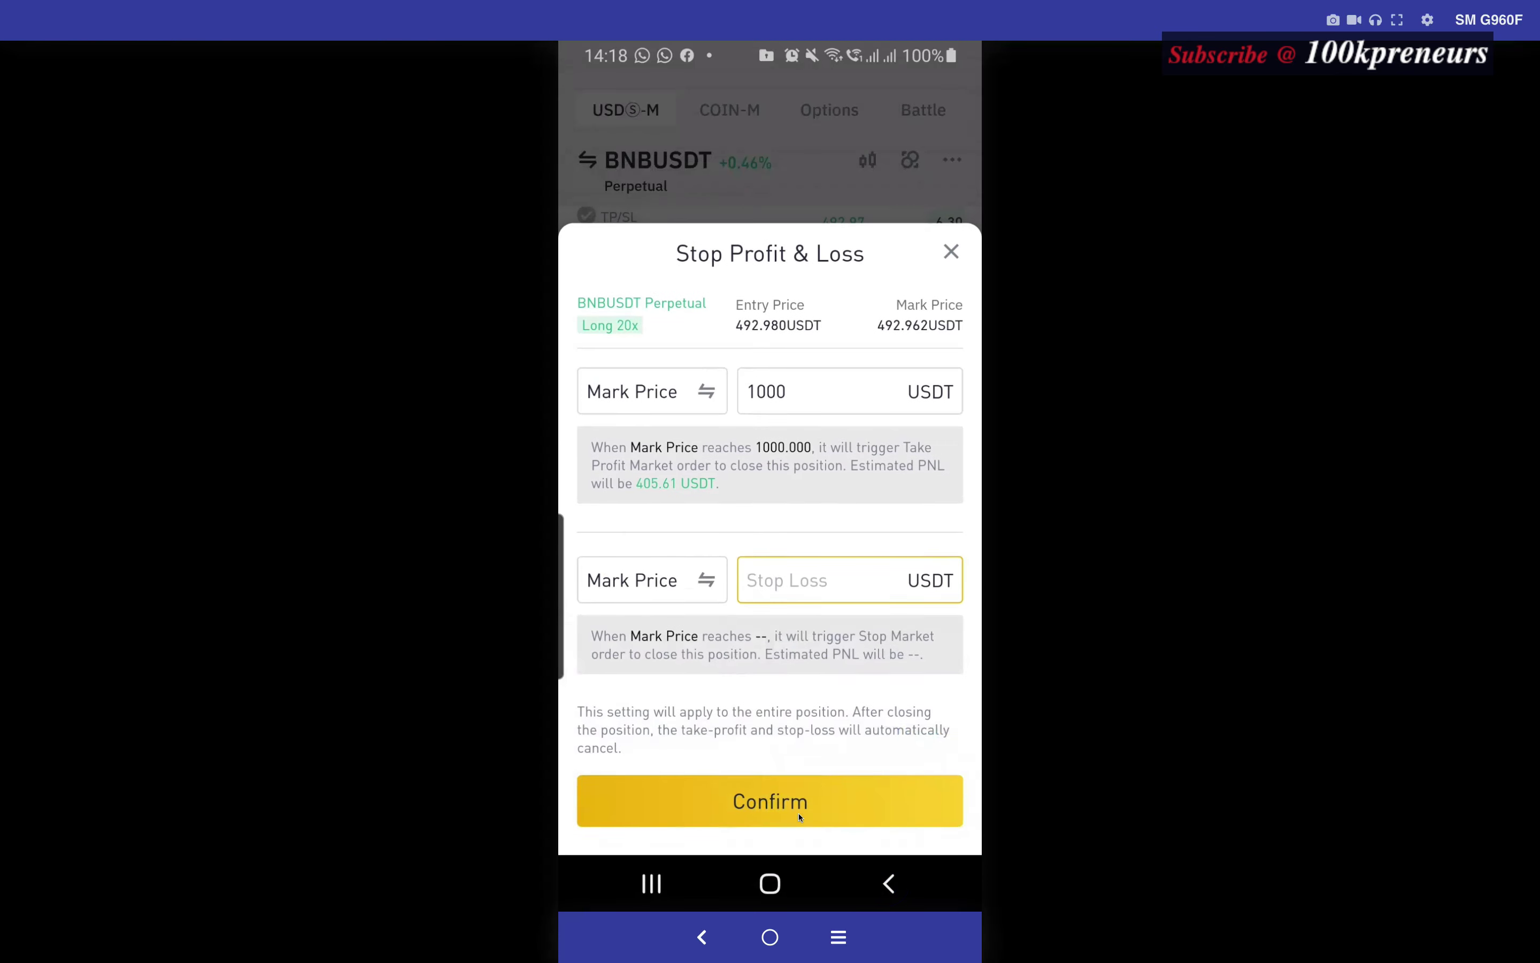
Step: Discard the take-profit unsaved and bring up Adjust Leverage showing 20x for BNBUSDT
click(950, 252)
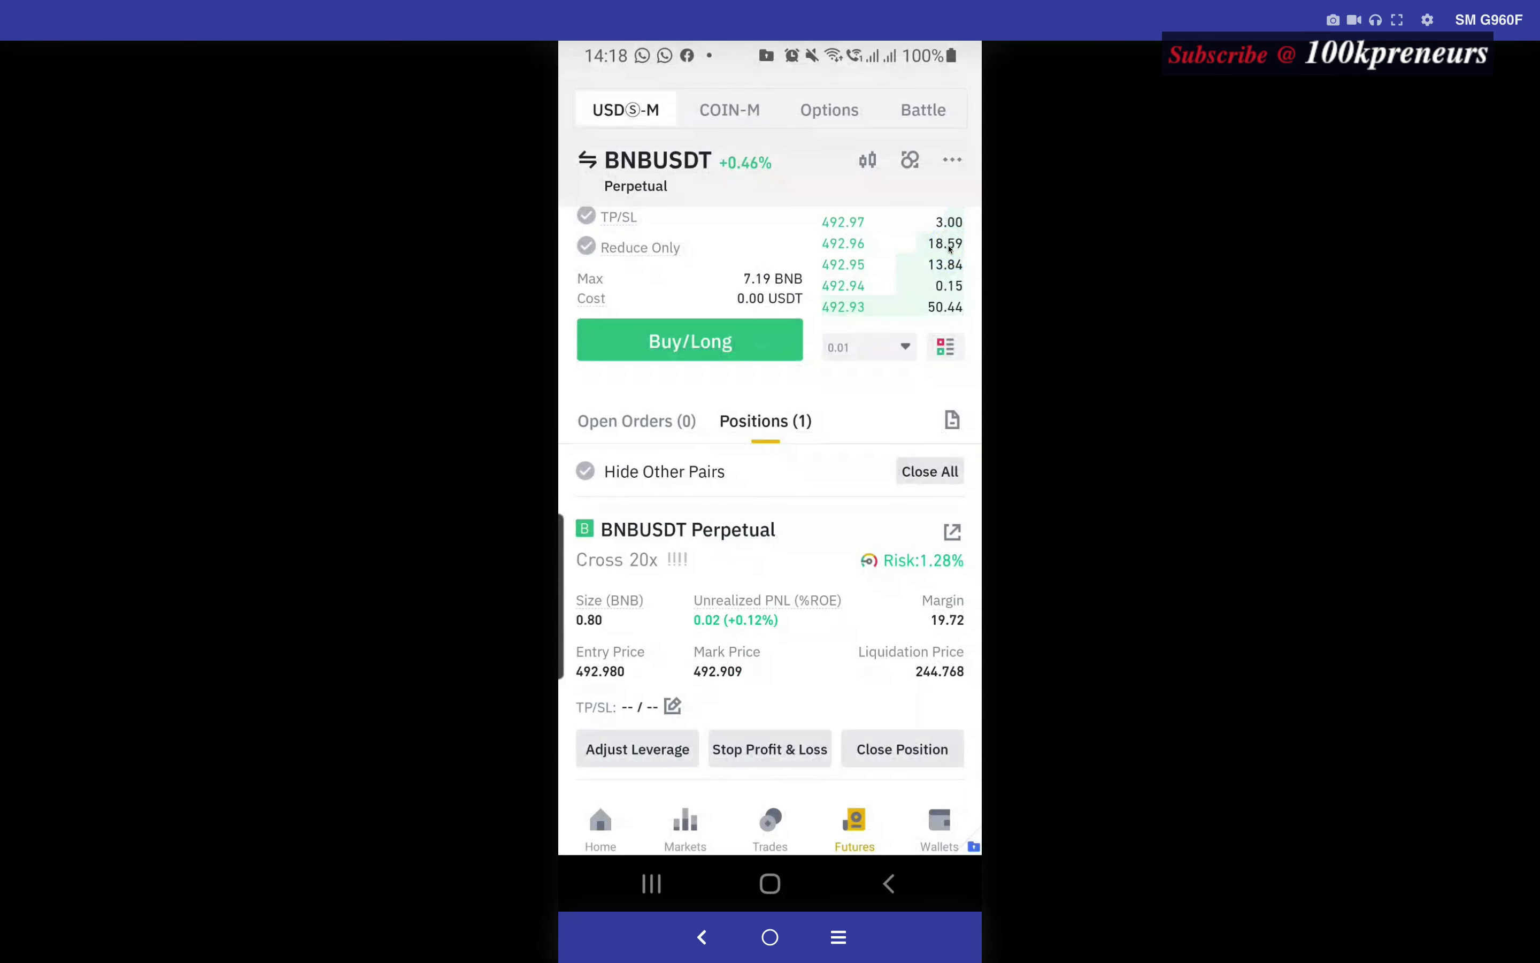
click(640, 748)
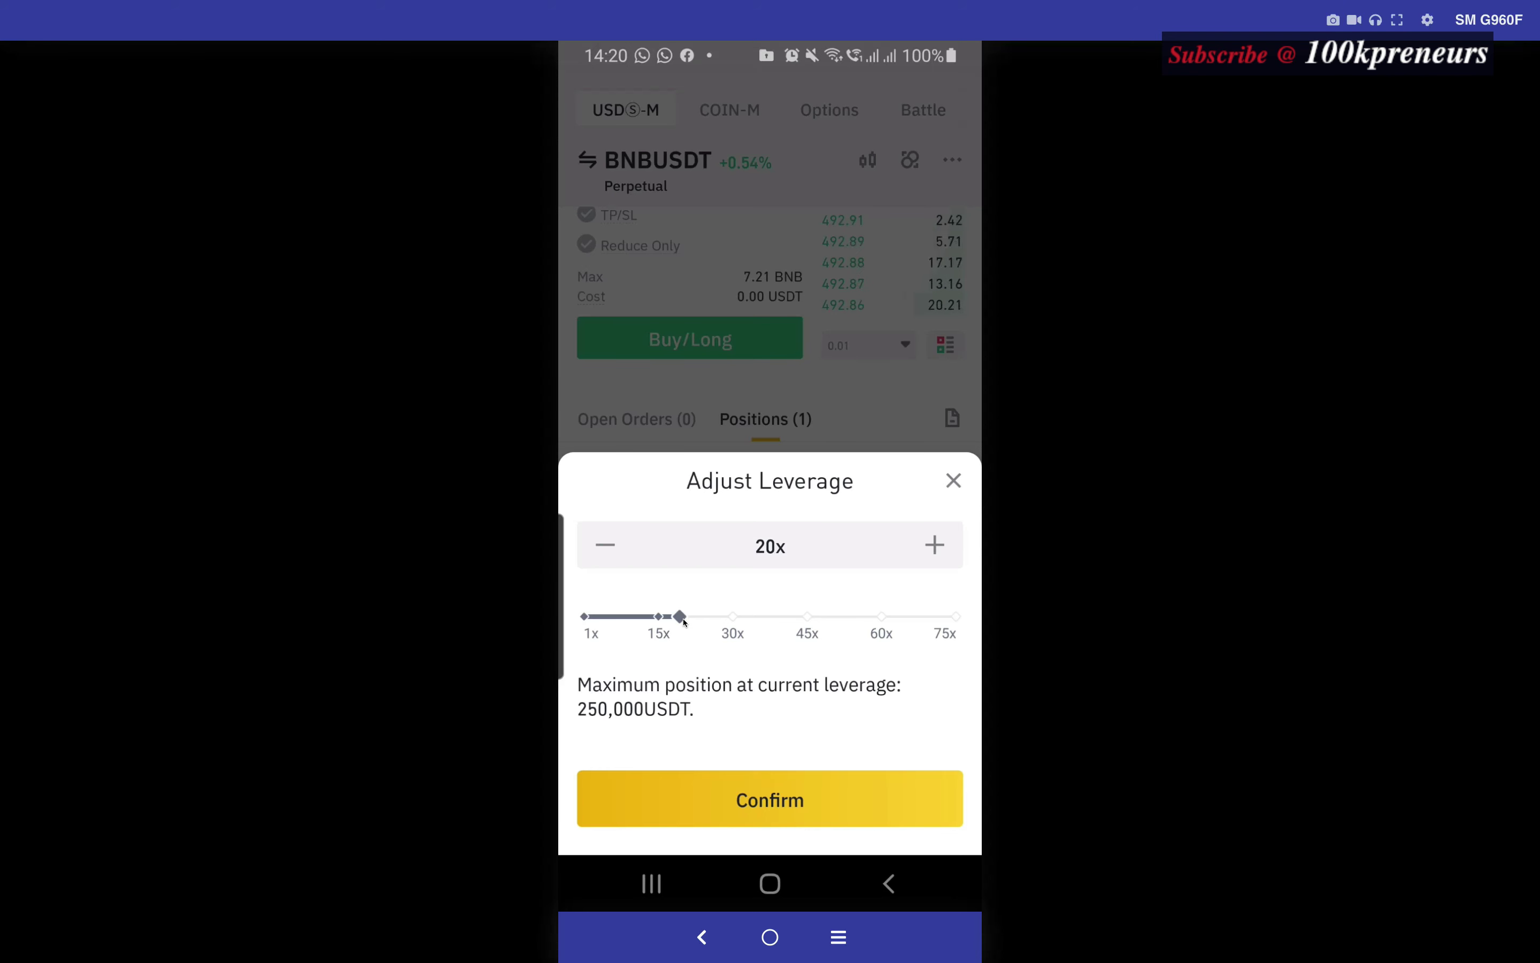
Step: Leave the leverage and TP/SL sheets unchanged and return to the BNBUSDT Cross 20x position
click(770, 799)
click(777, 745)
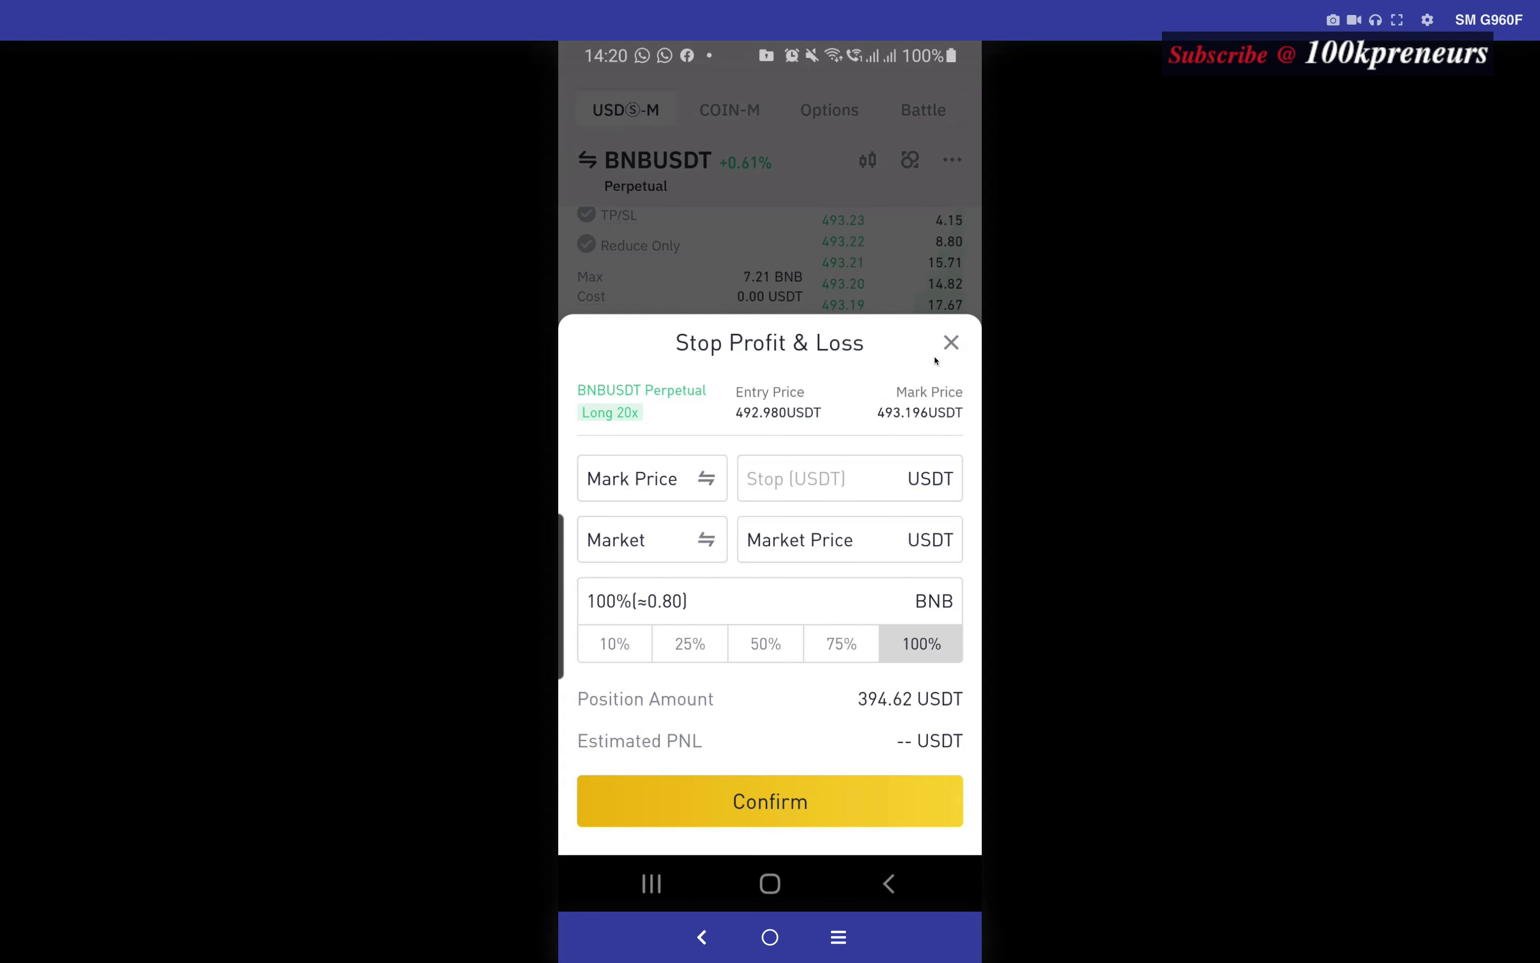
click(948, 344)
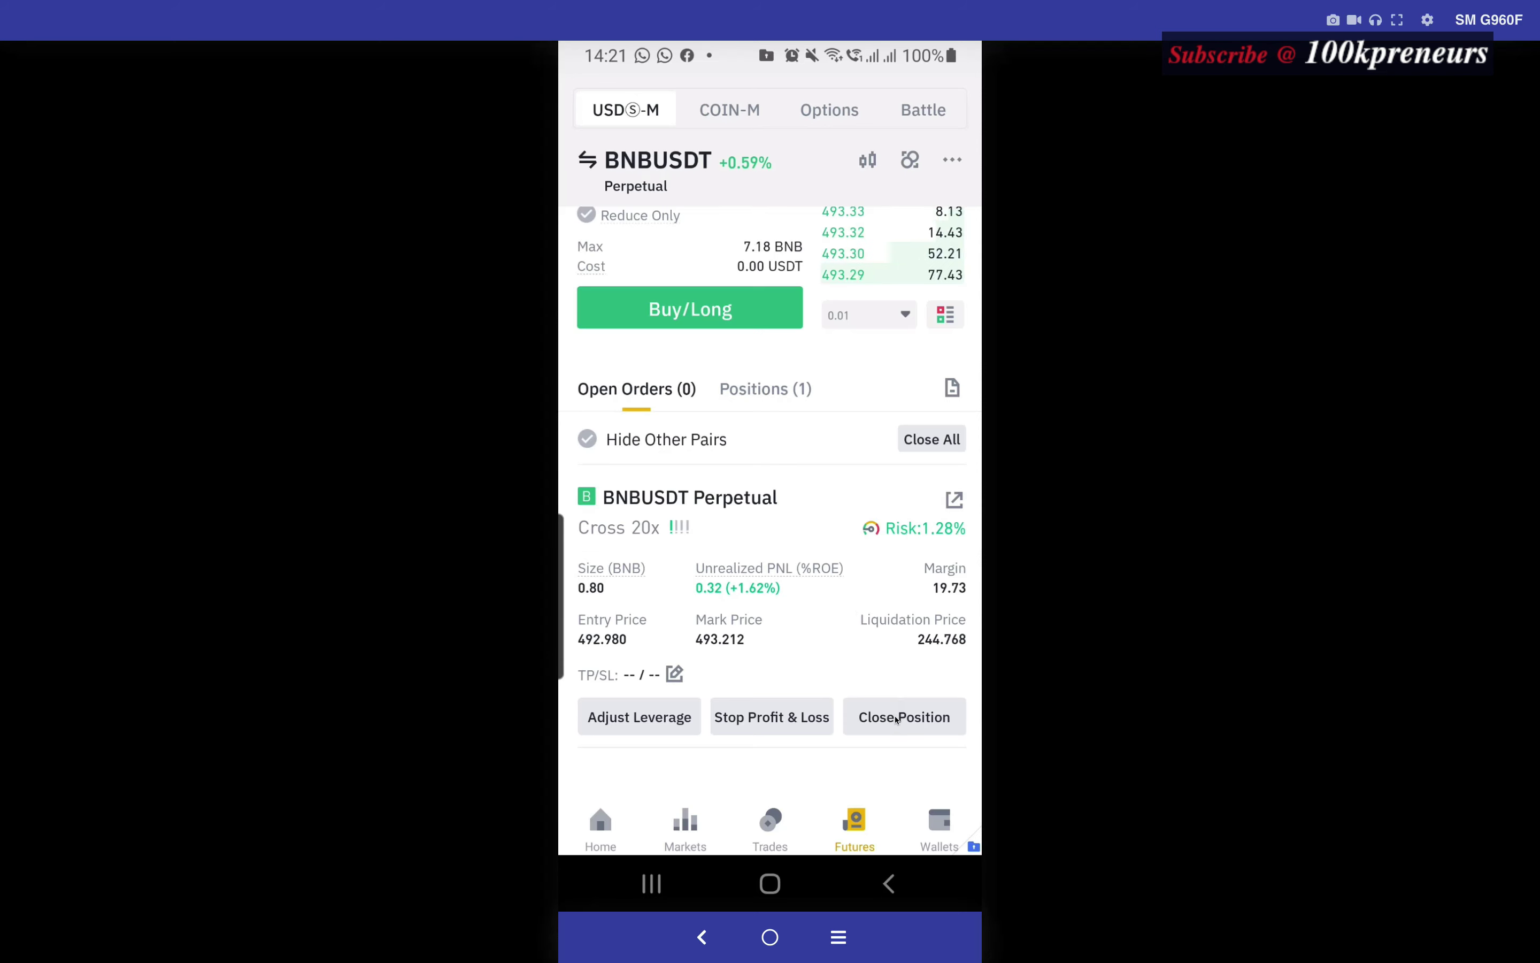
drag(814, 662, 880, 654)
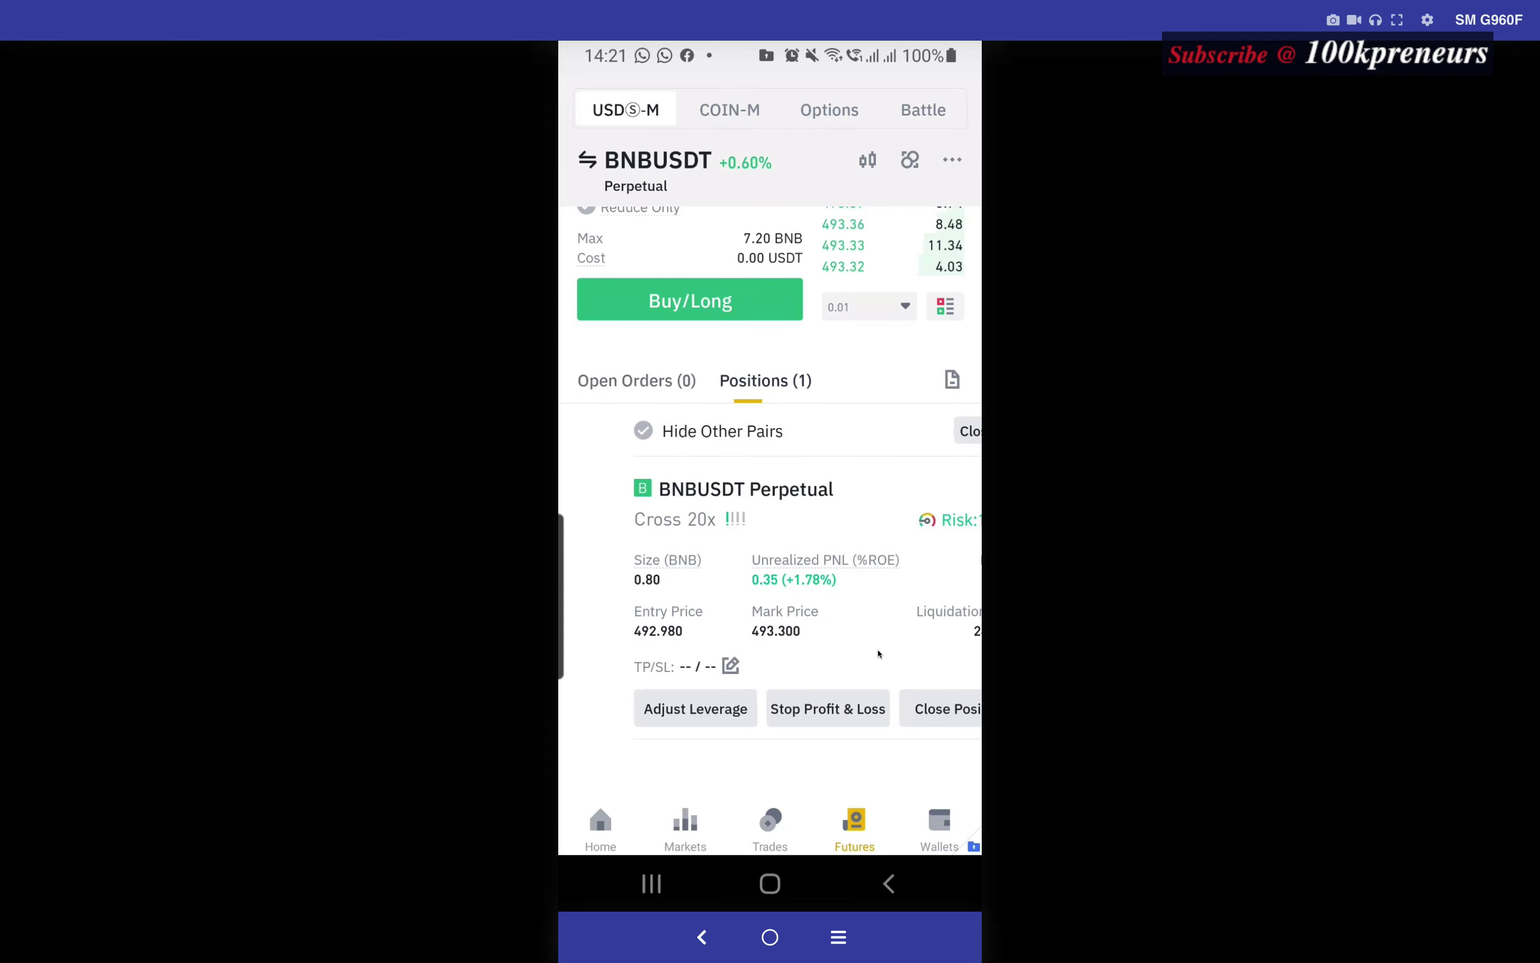
Step: Close the full 0.80 BNB BNBUSDT long at market, leaving 200.06 USDT available
click(885, 710)
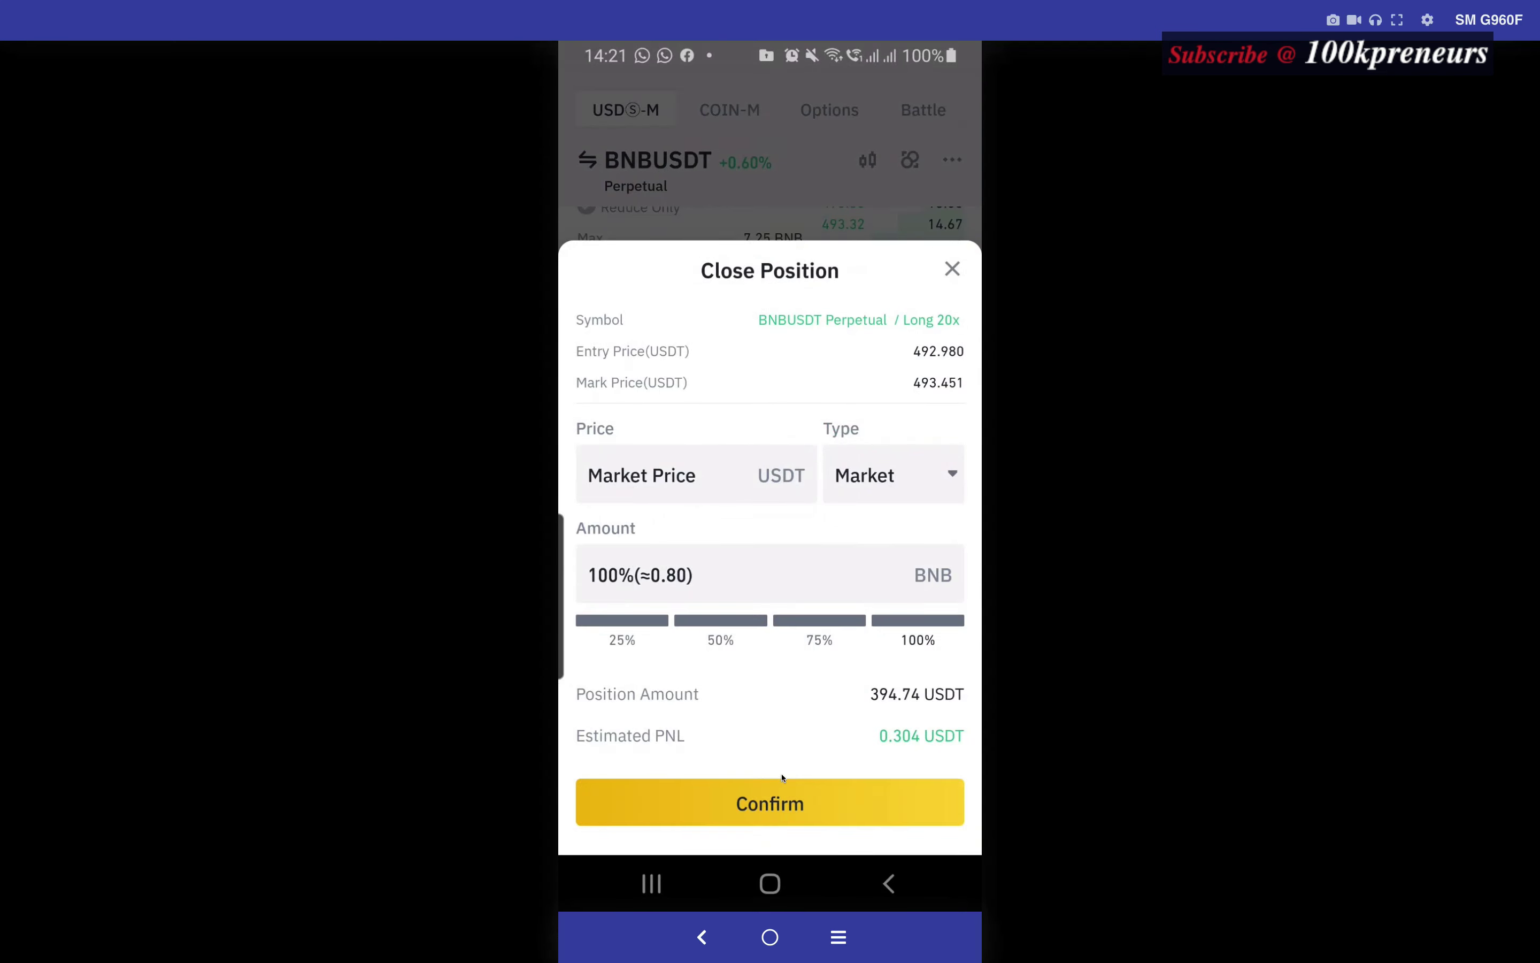
click(781, 797)
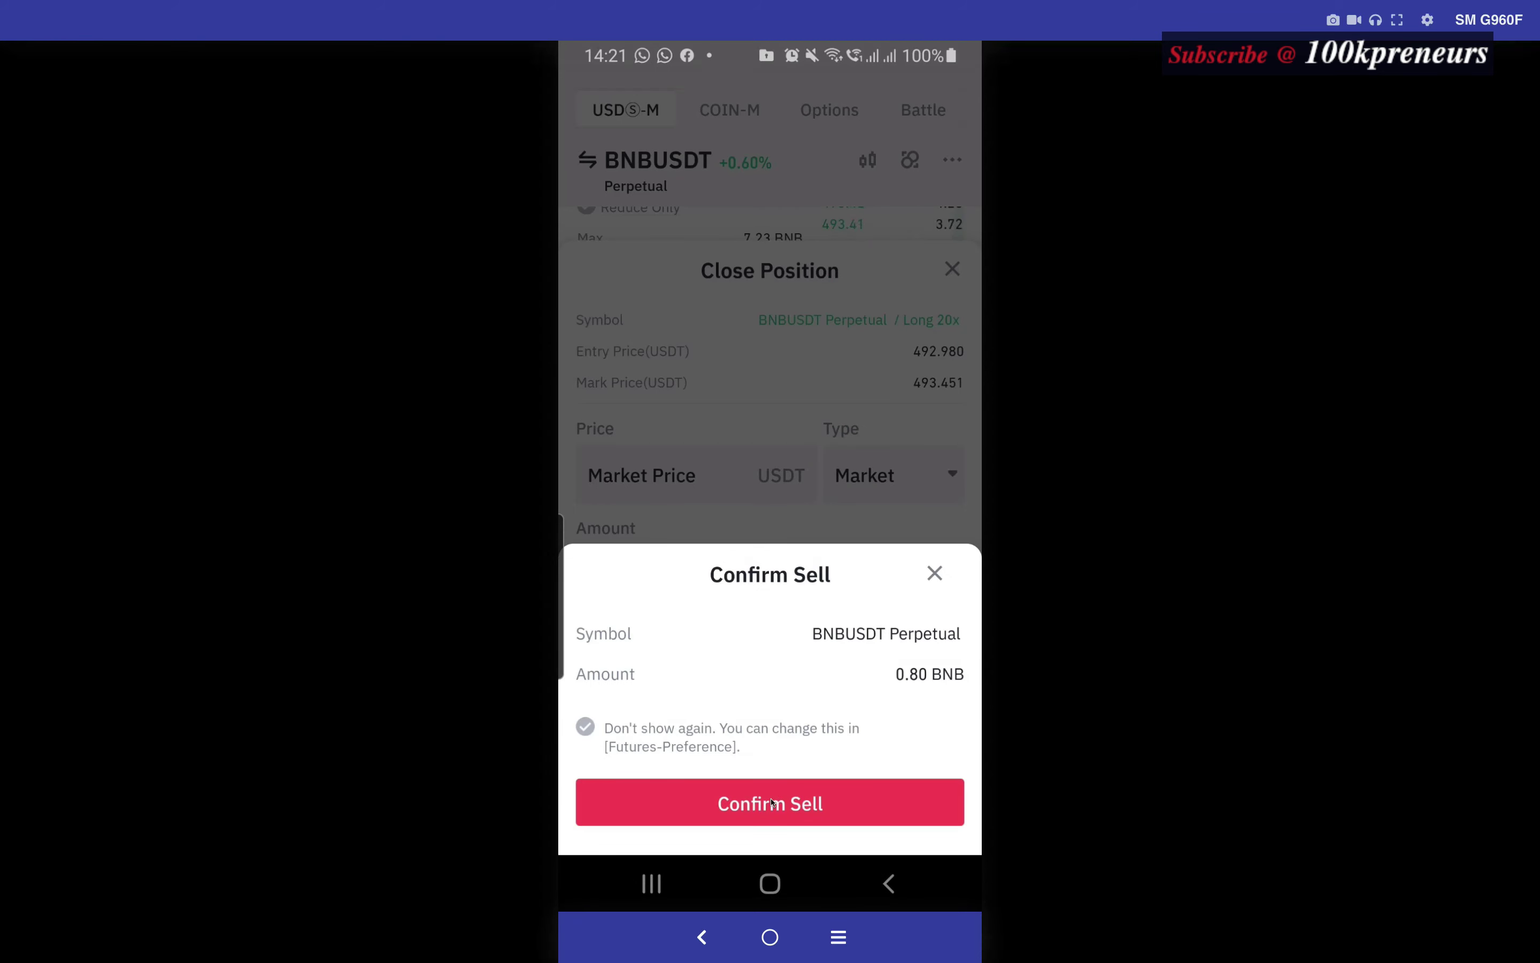
click(752, 804)
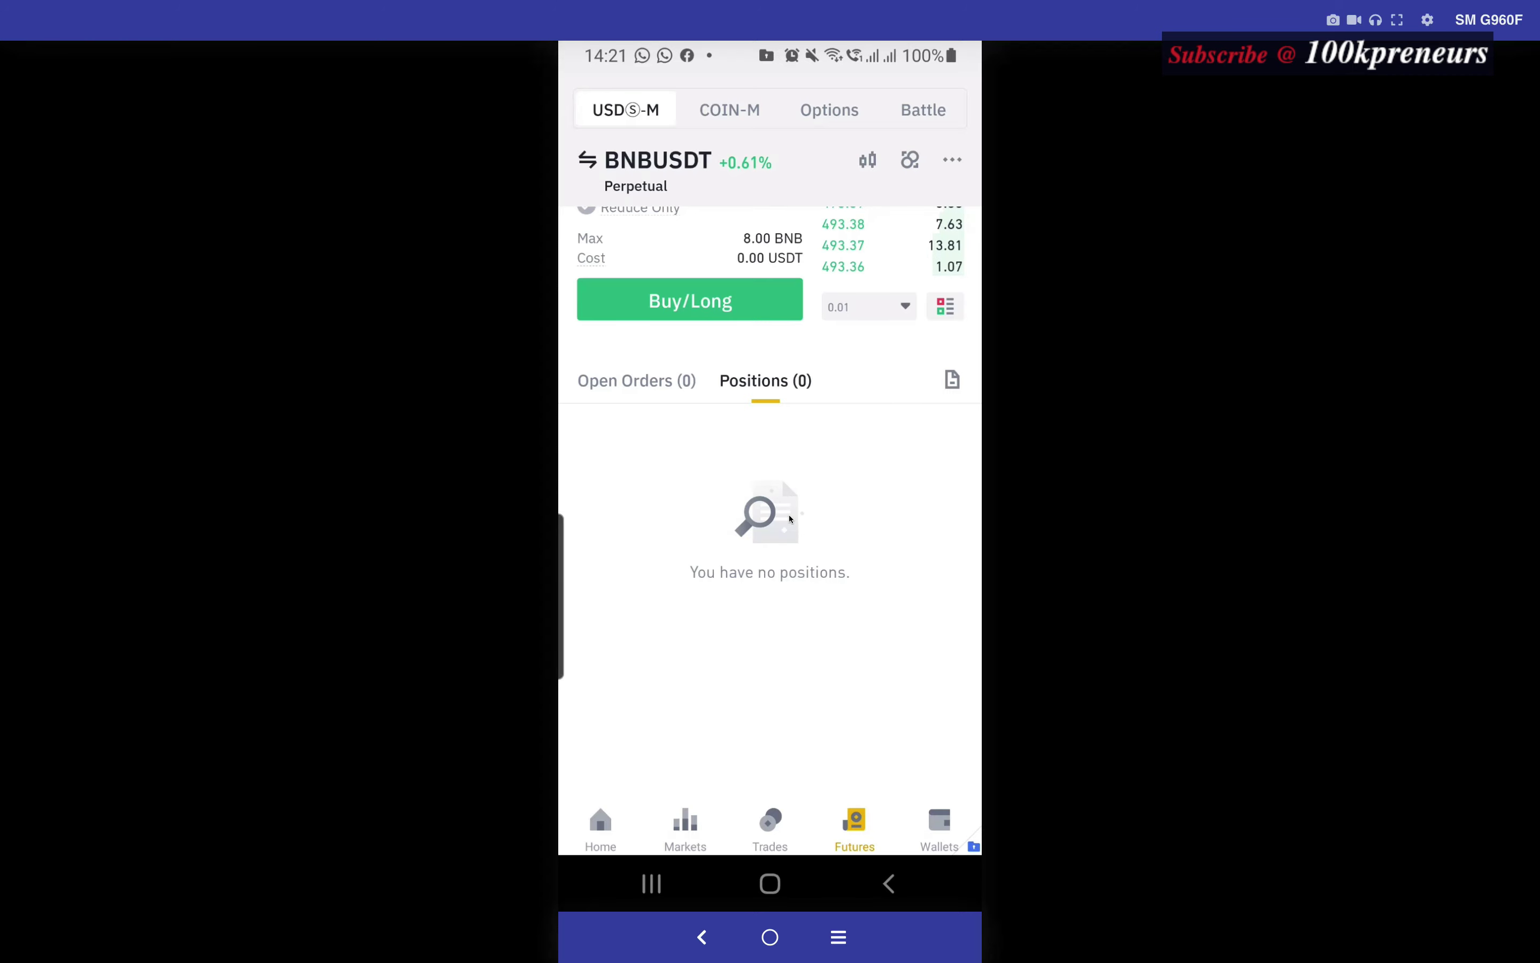
scroll(784, 522, up, 5)
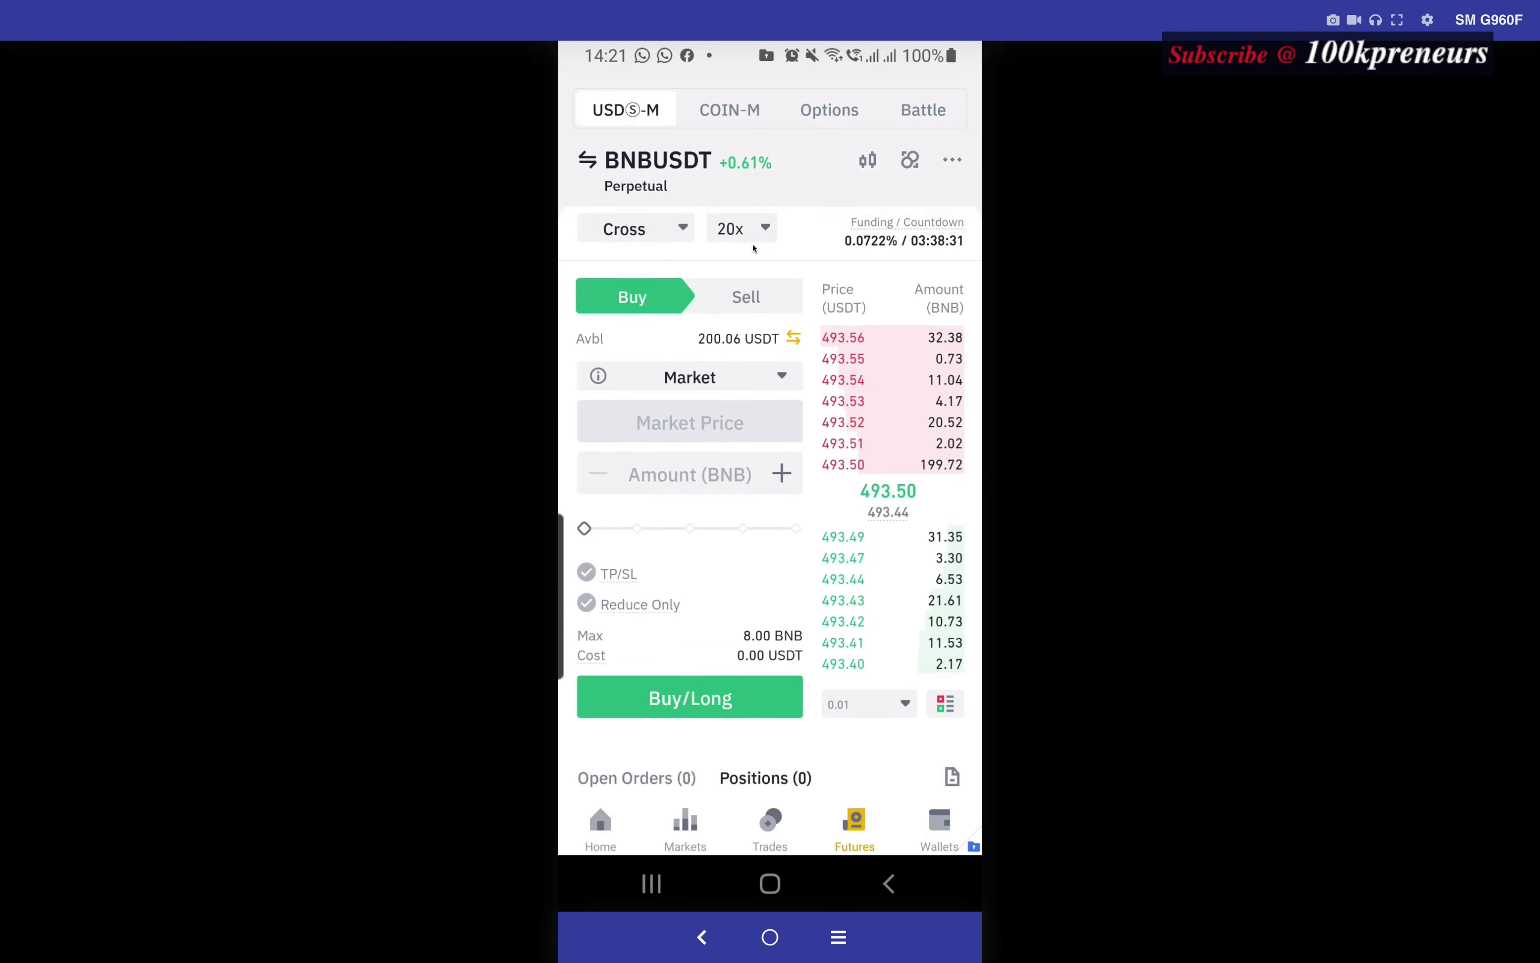
Step: Switch the BNBUSDT margin mode from Cross to Isolated
click(676, 238)
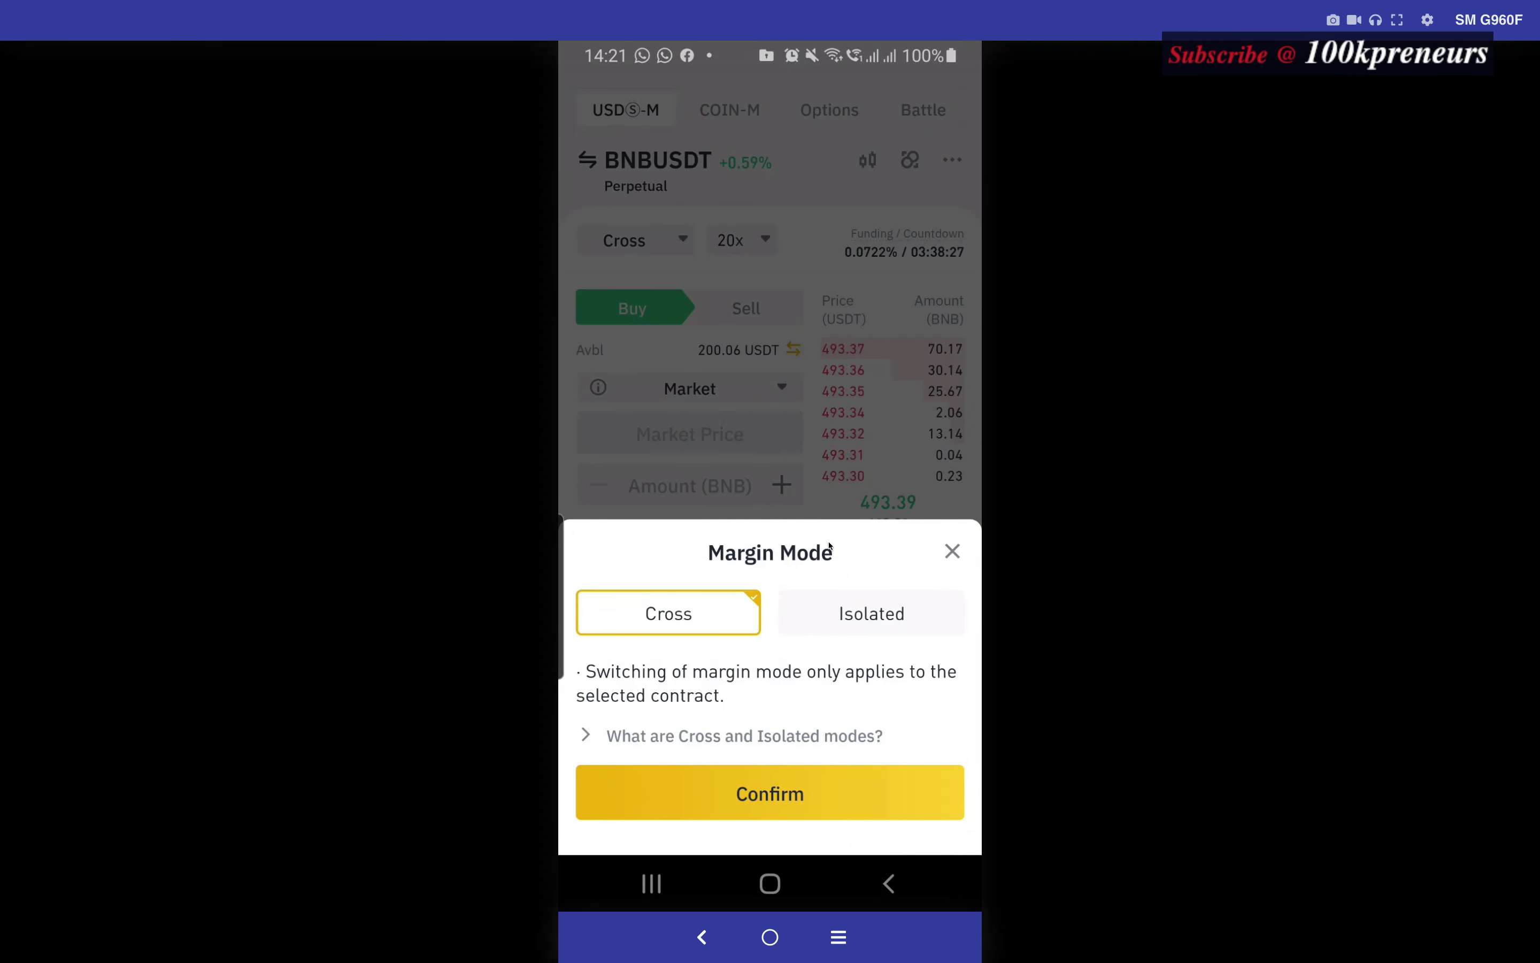
click(852, 614)
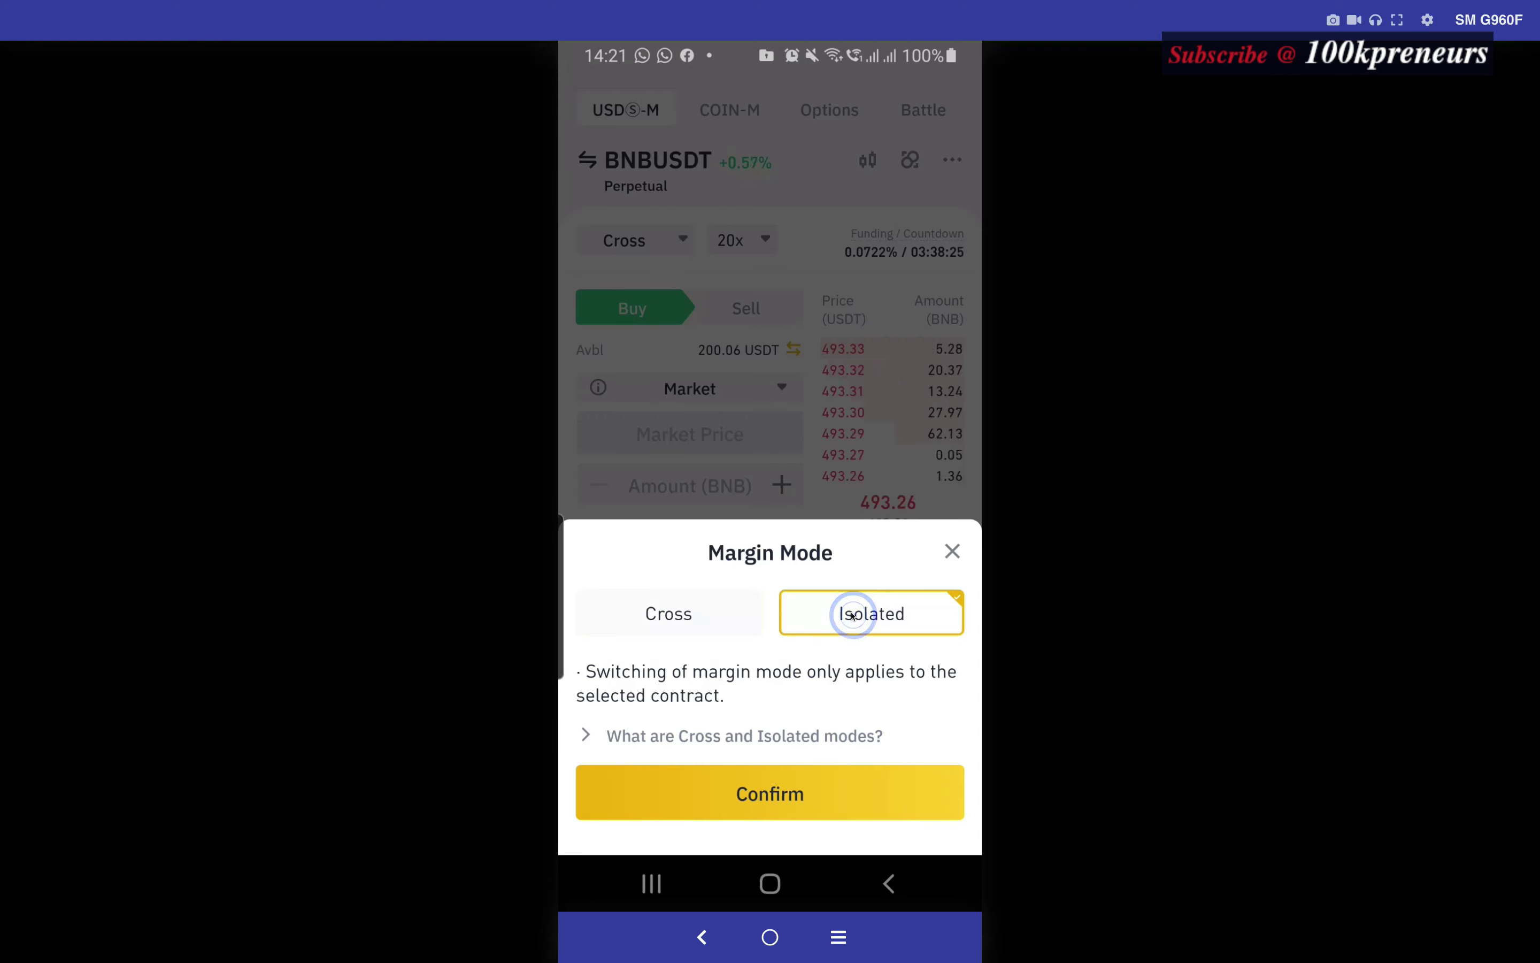
click(767, 792)
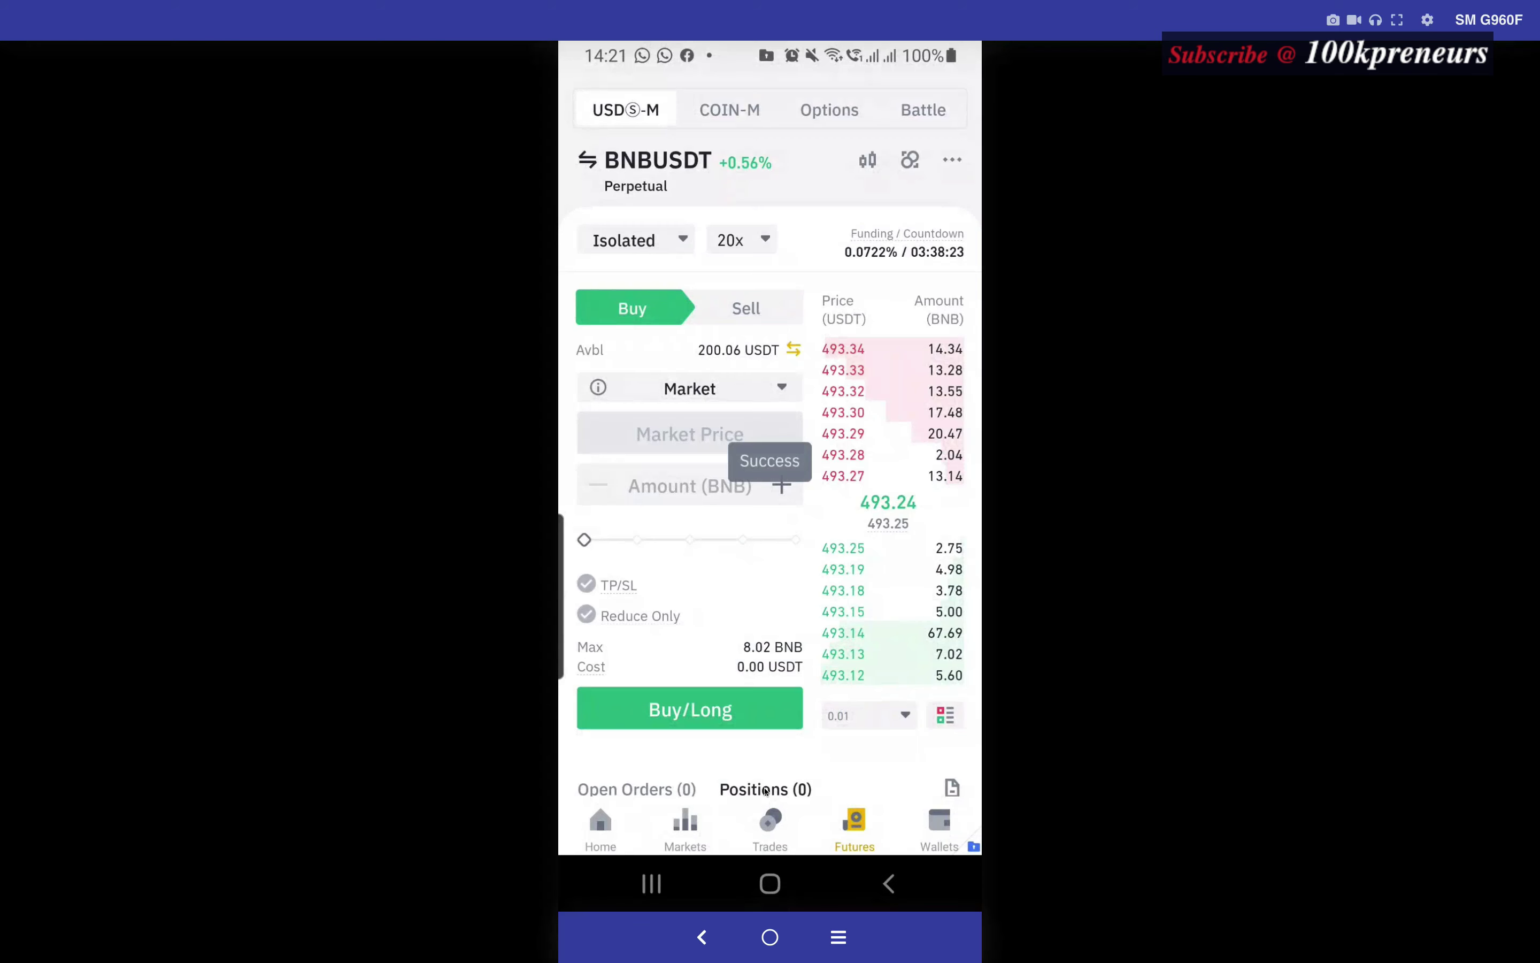
Step: Open a new 0.80 BNB long at Isolated 20x, entry 493.700, margin 19.90 USDT
drag(584, 534, 597, 536)
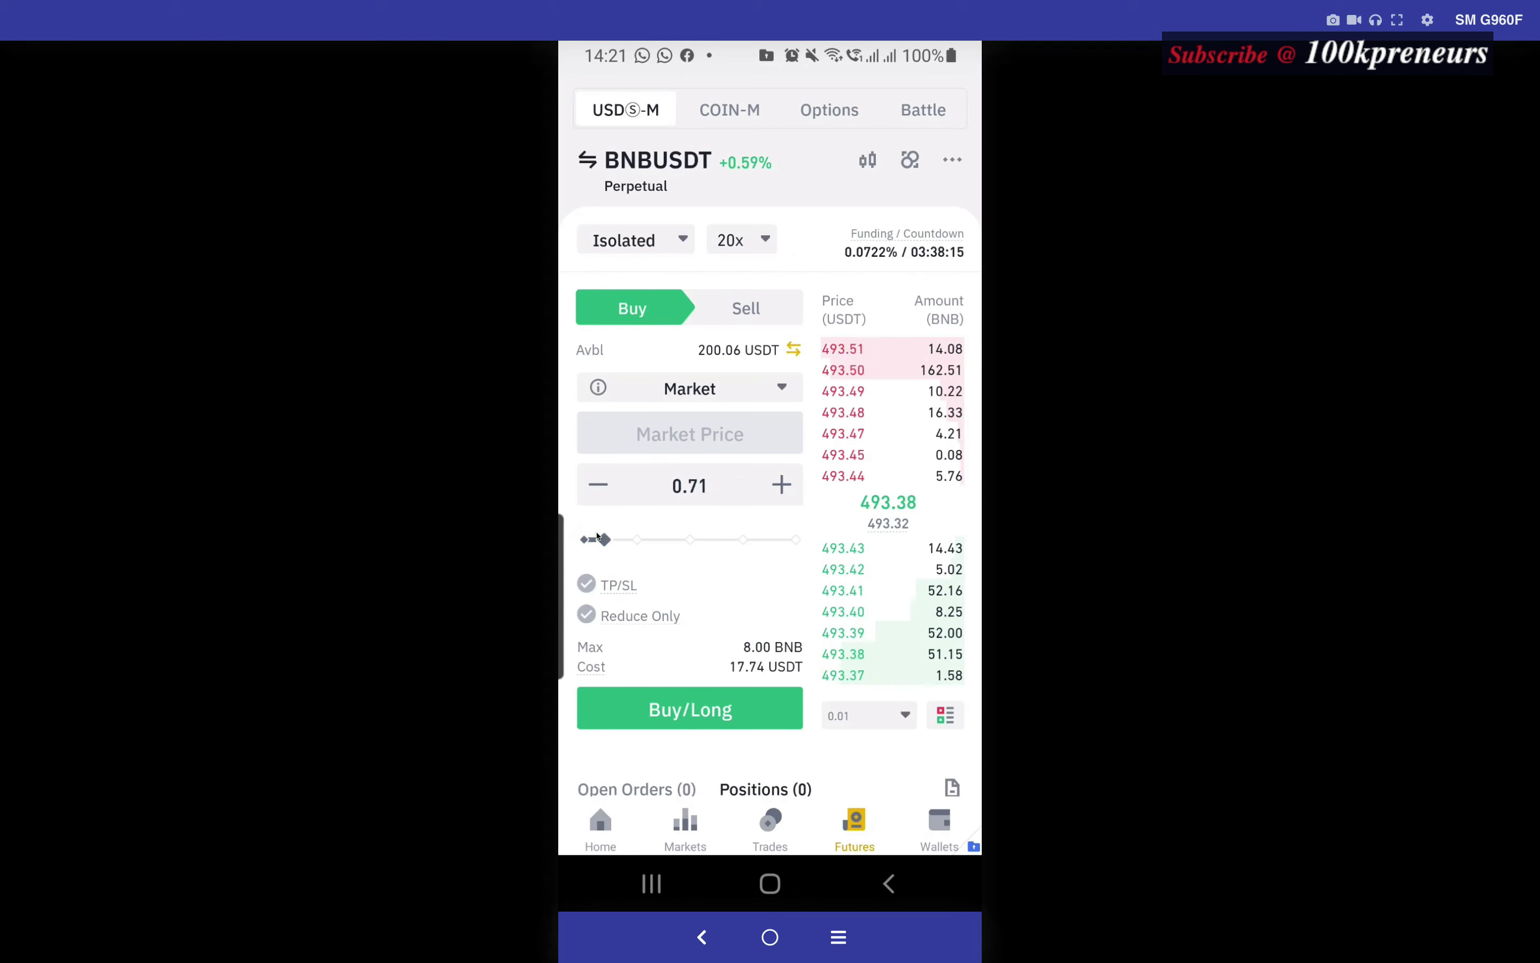
click(604, 535)
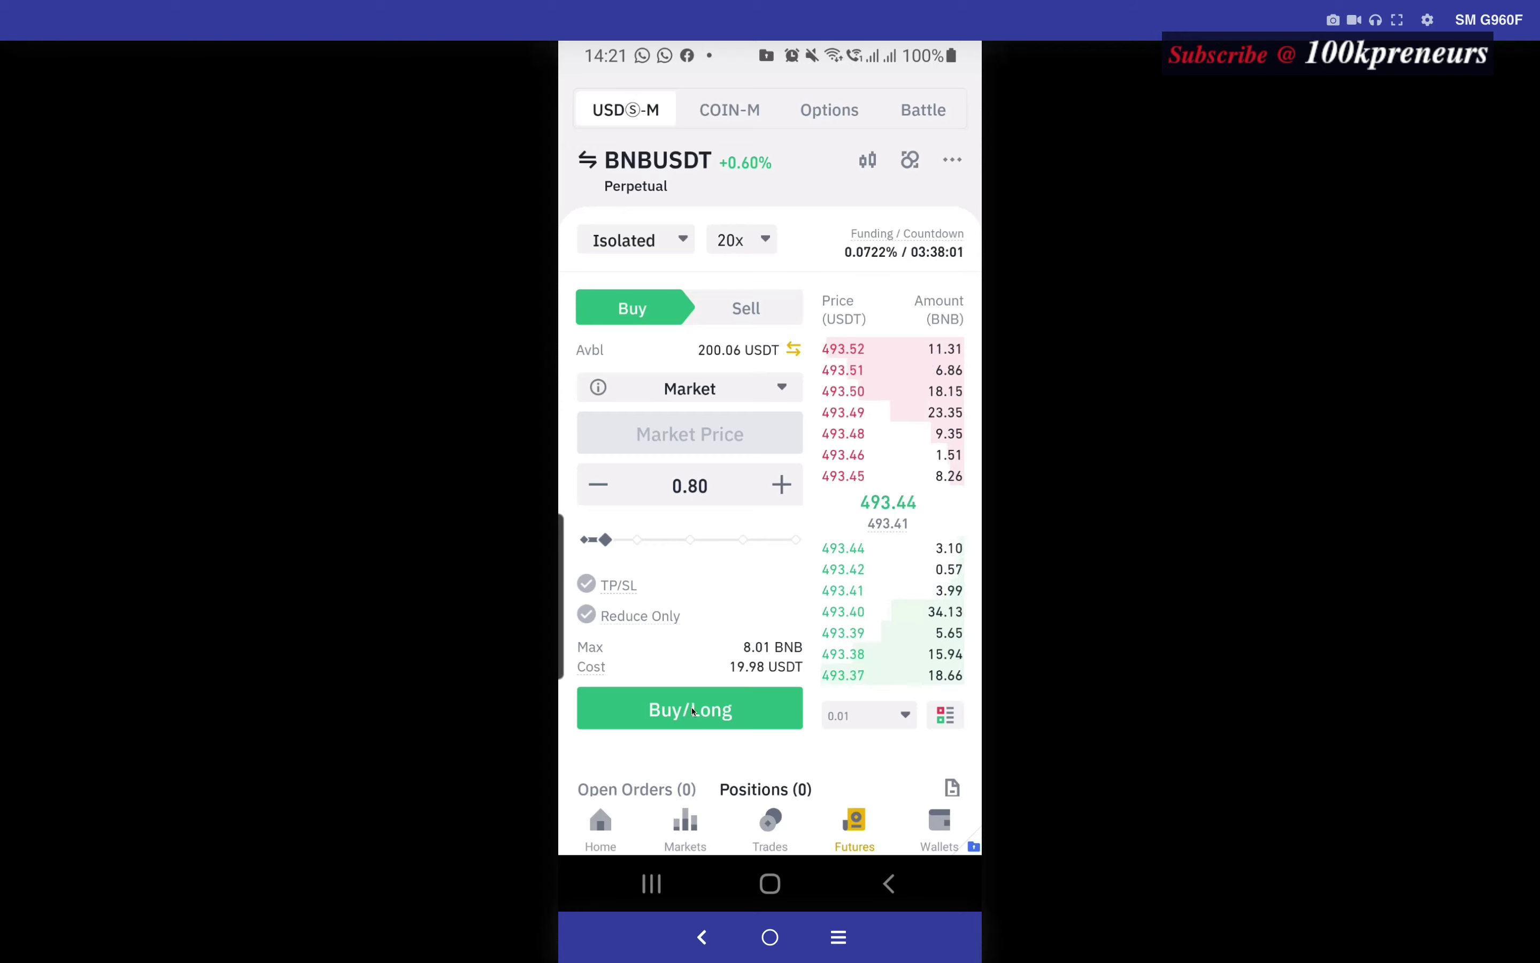
click(699, 712)
click(759, 803)
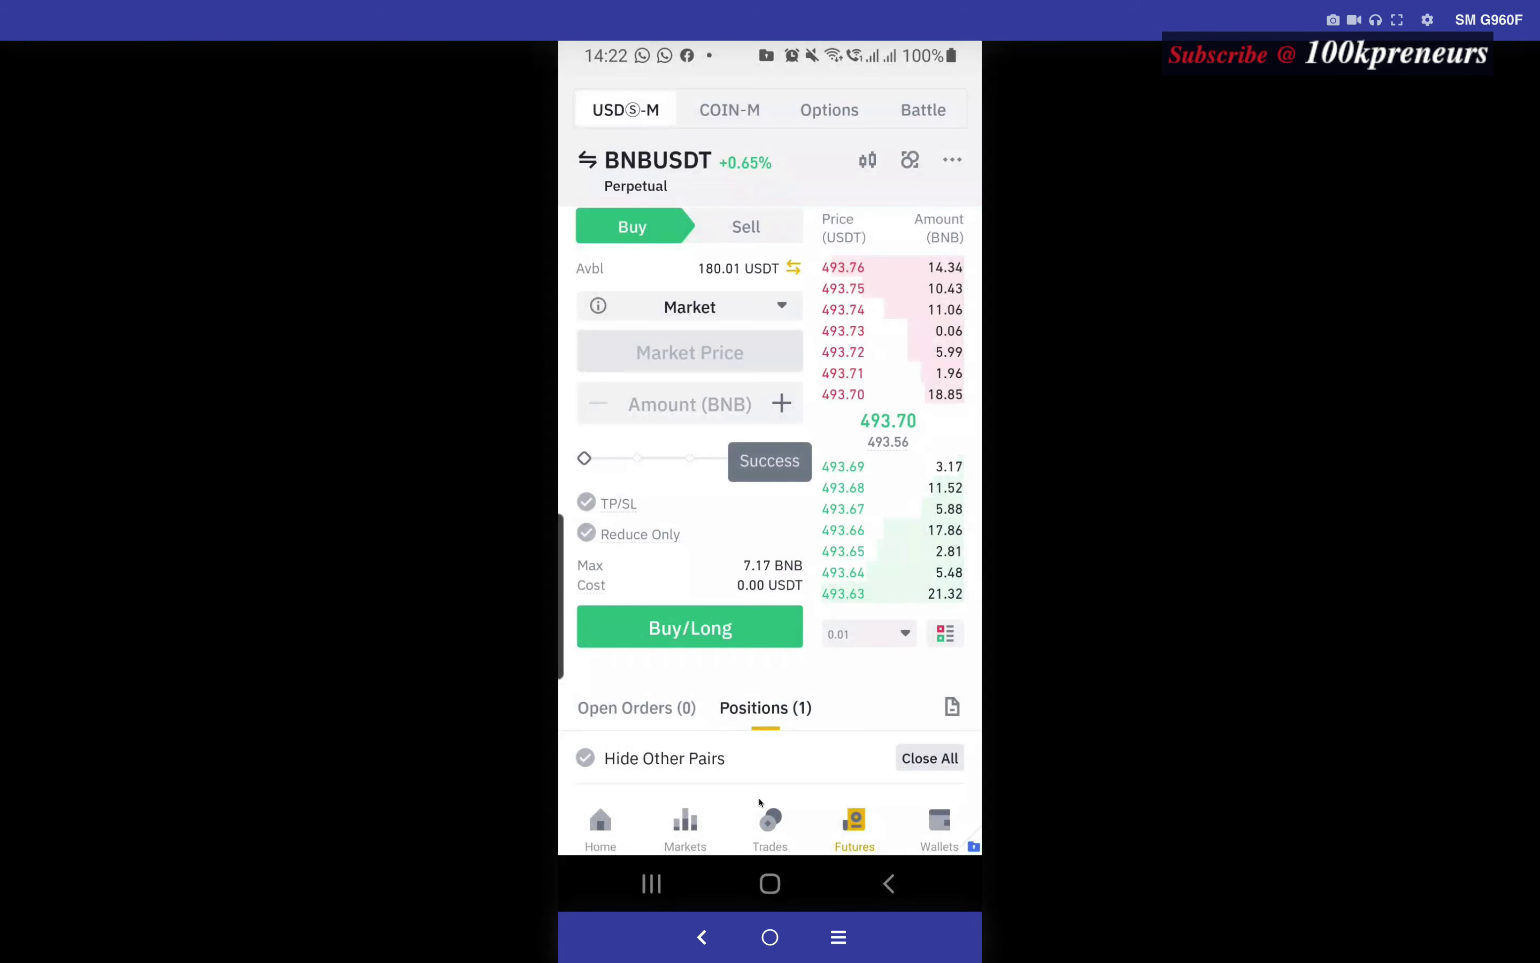
scroll(763, 743, down, 5)
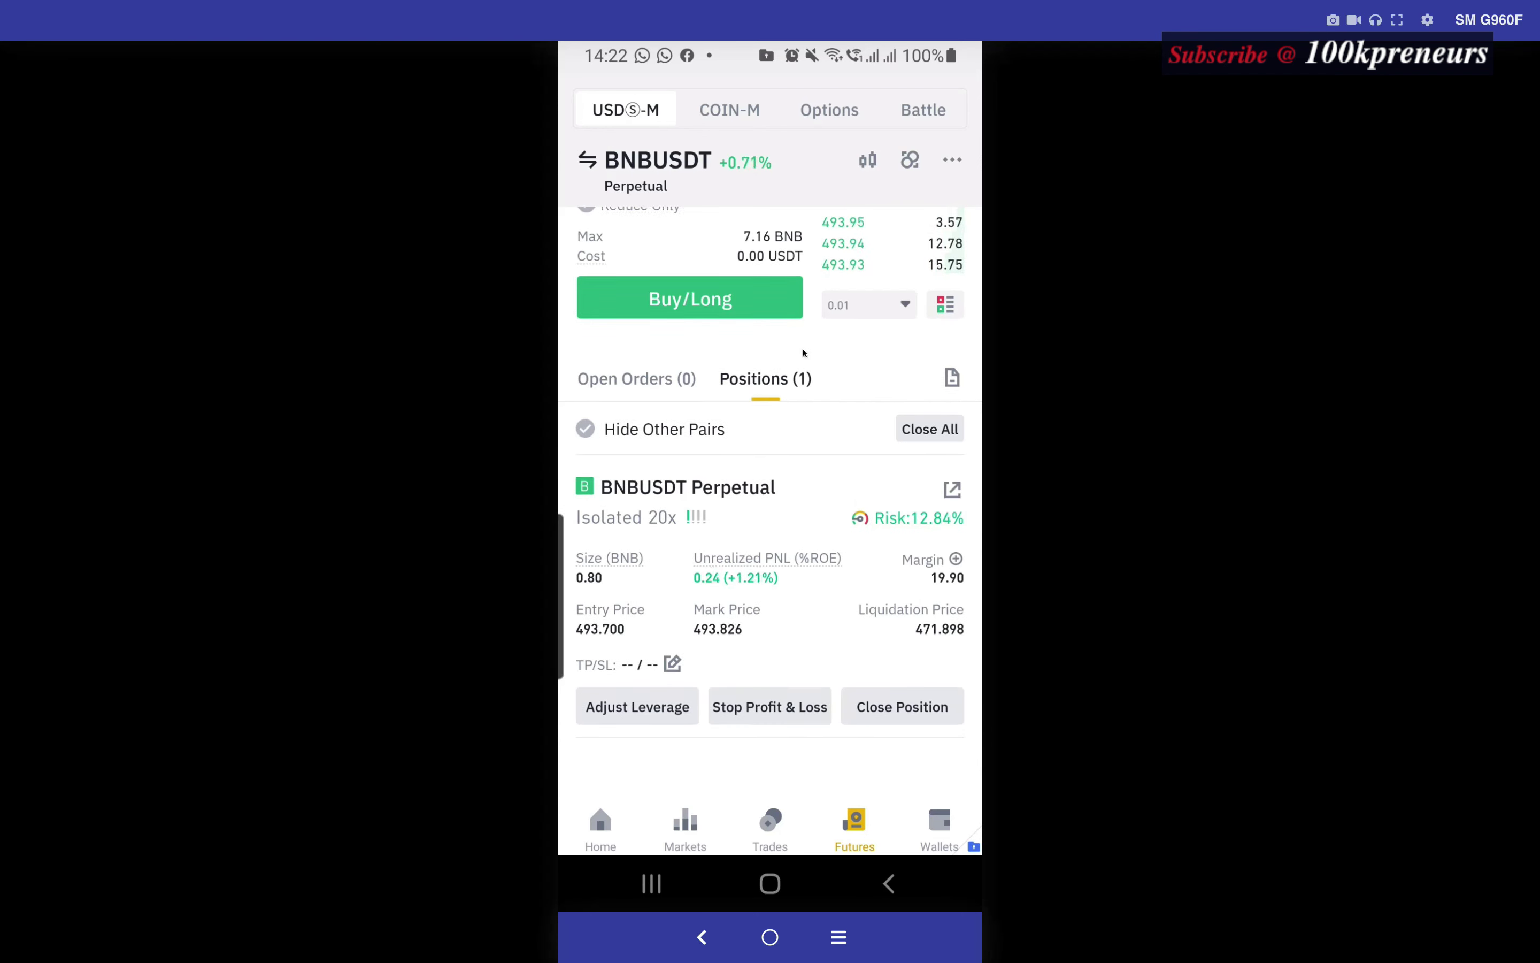
scroll(687, 326, up, 6)
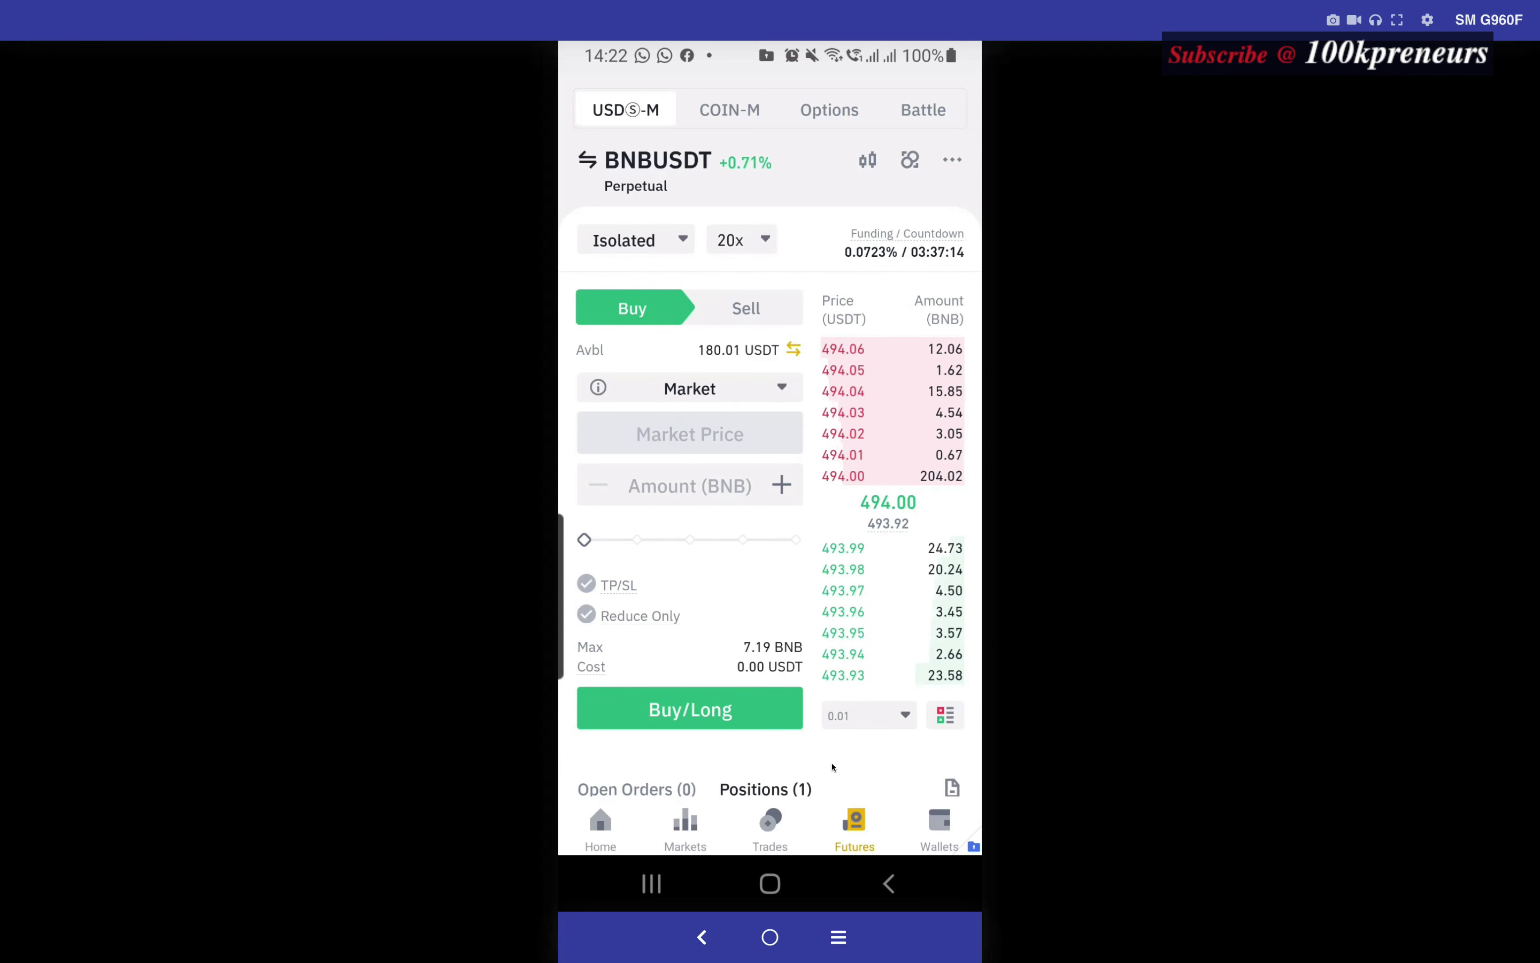
scroll(833, 767, down, 2)
scroll(833, 767, down, 3)
scroll(840, 739, down, 1)
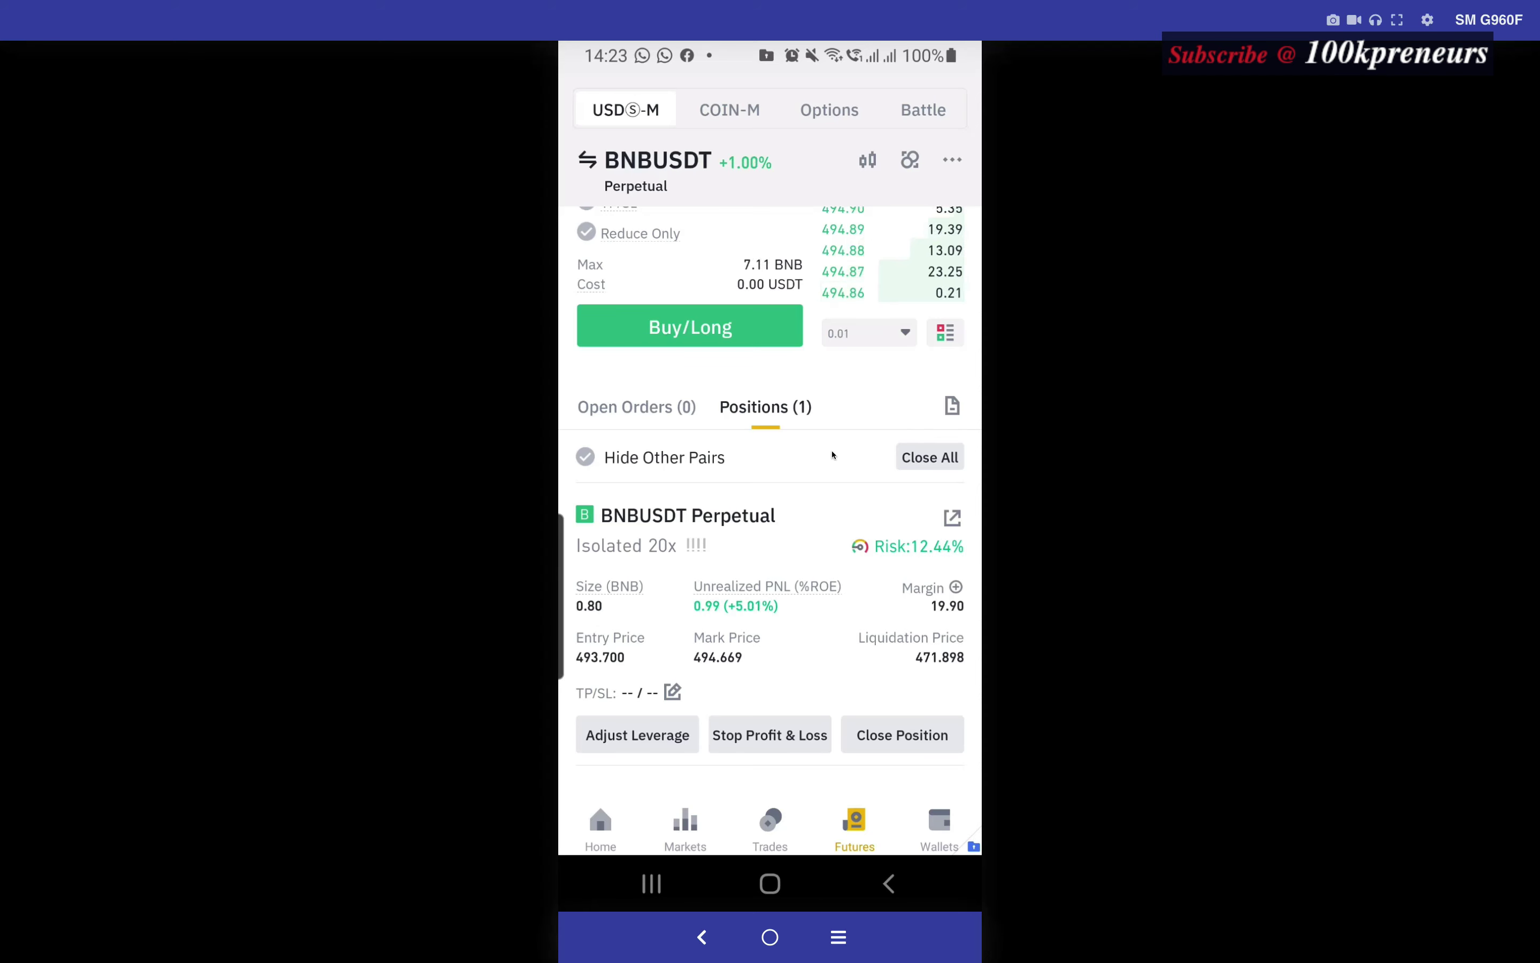
Step: Bring up Adjust Margin for the isolated BNBUSDT long, showing 19.90 USDT assigned
scroll(830, 451, up, 5)
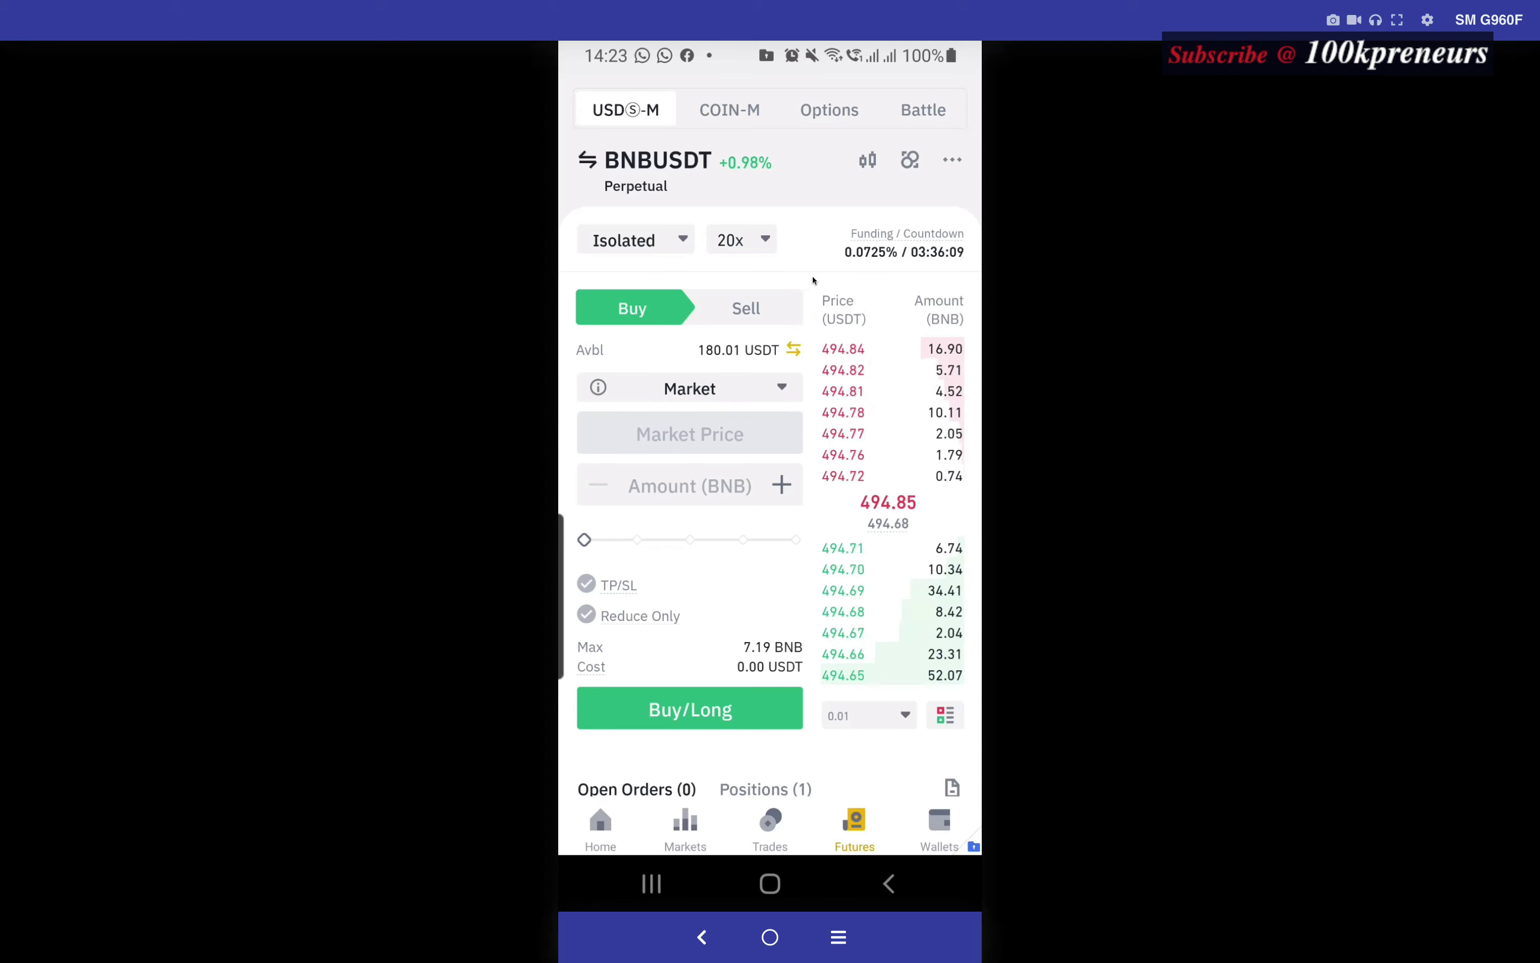
scroll(860, 613, down, 5)
click(764, 335)
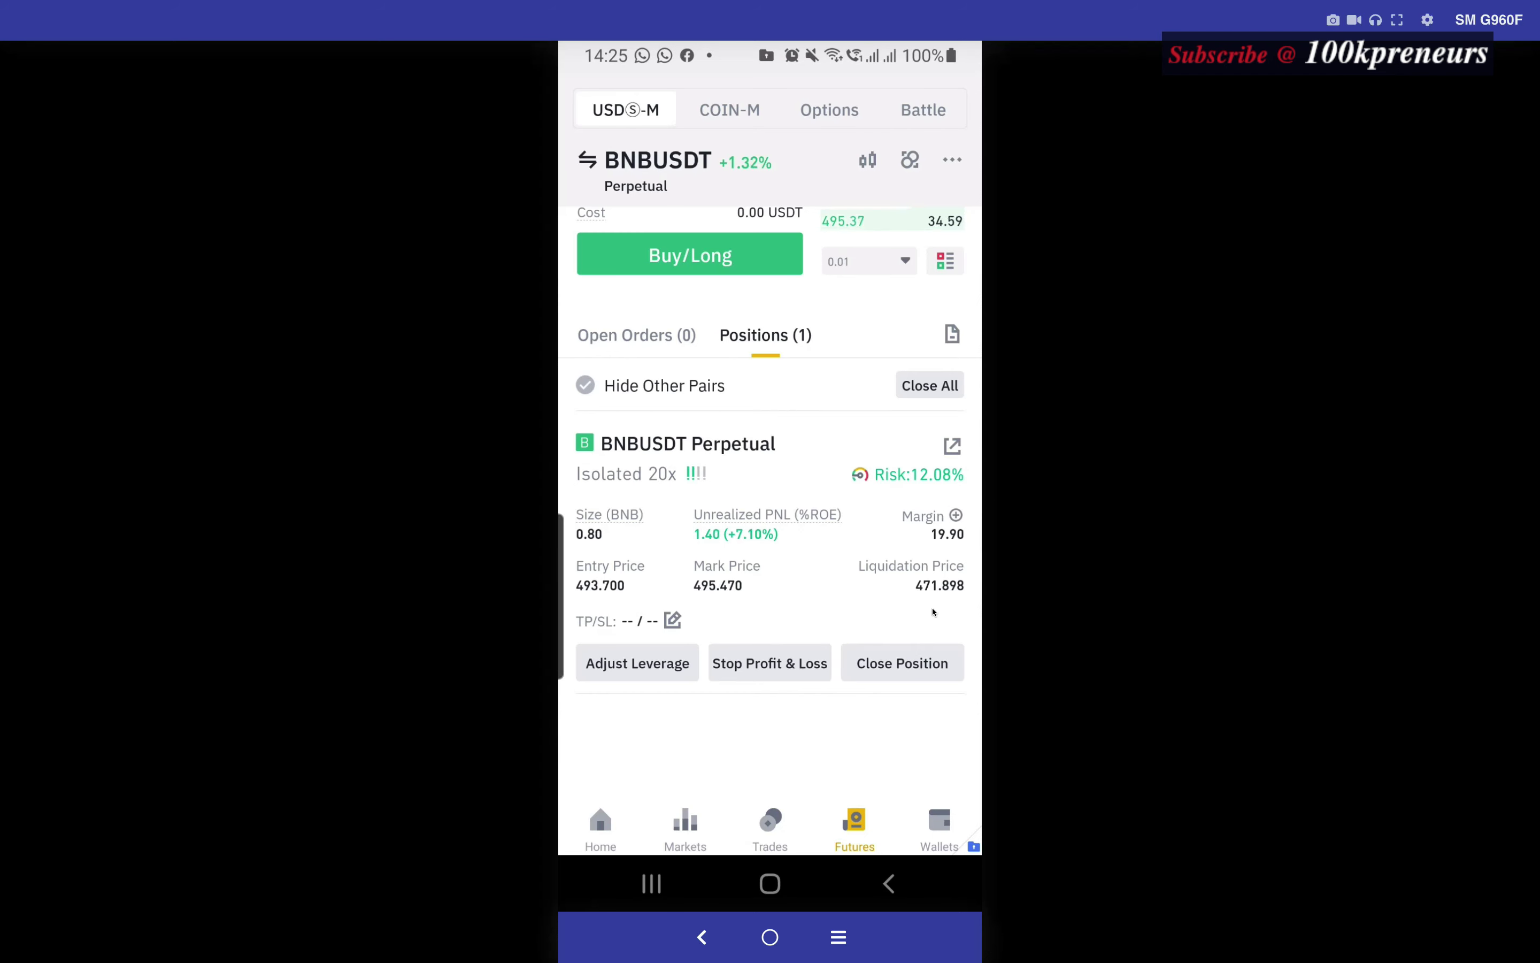
click(956, 516)
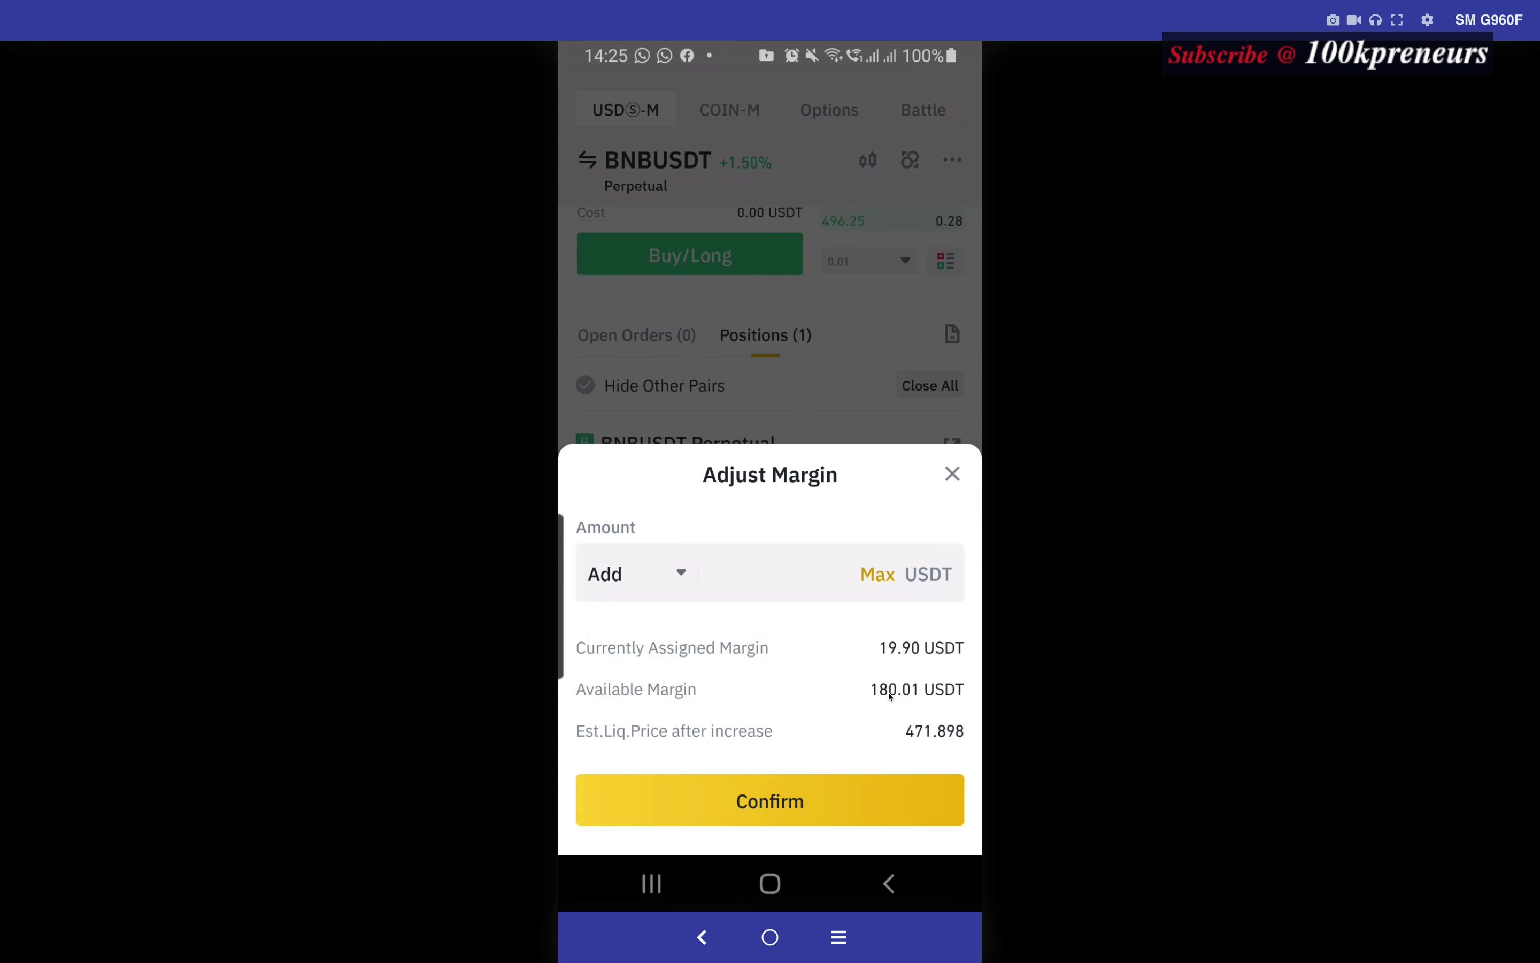
Step: Add 80 USDT margin, bringing it to 99.90 USDT with liquidation at 371.244
click(732, 573)
click(734, 267)
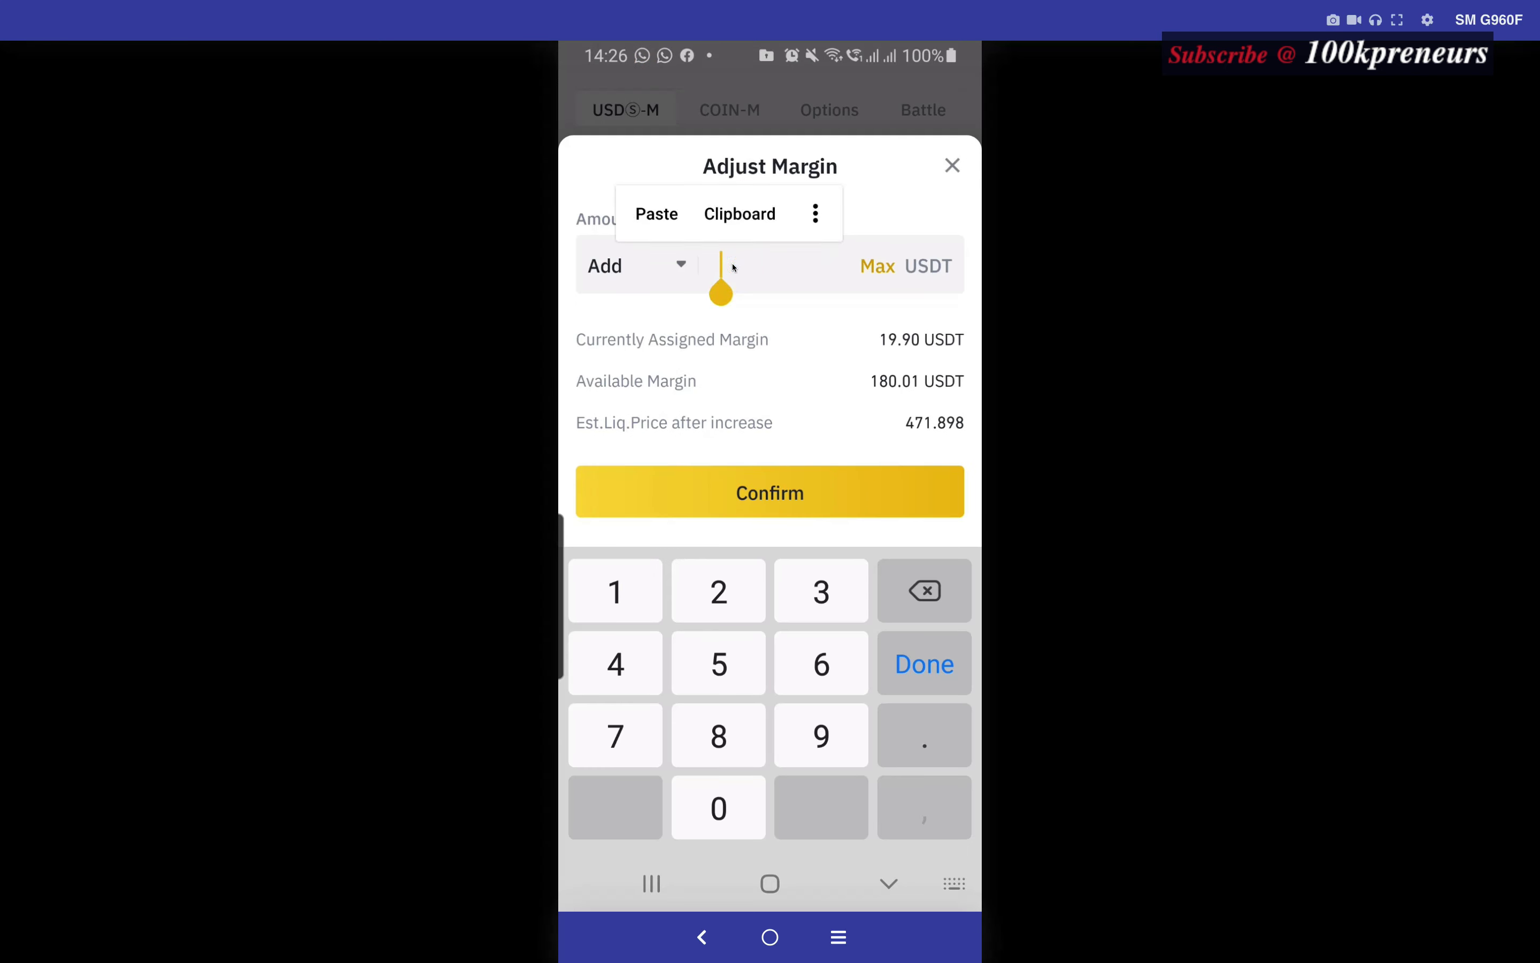
text(80)
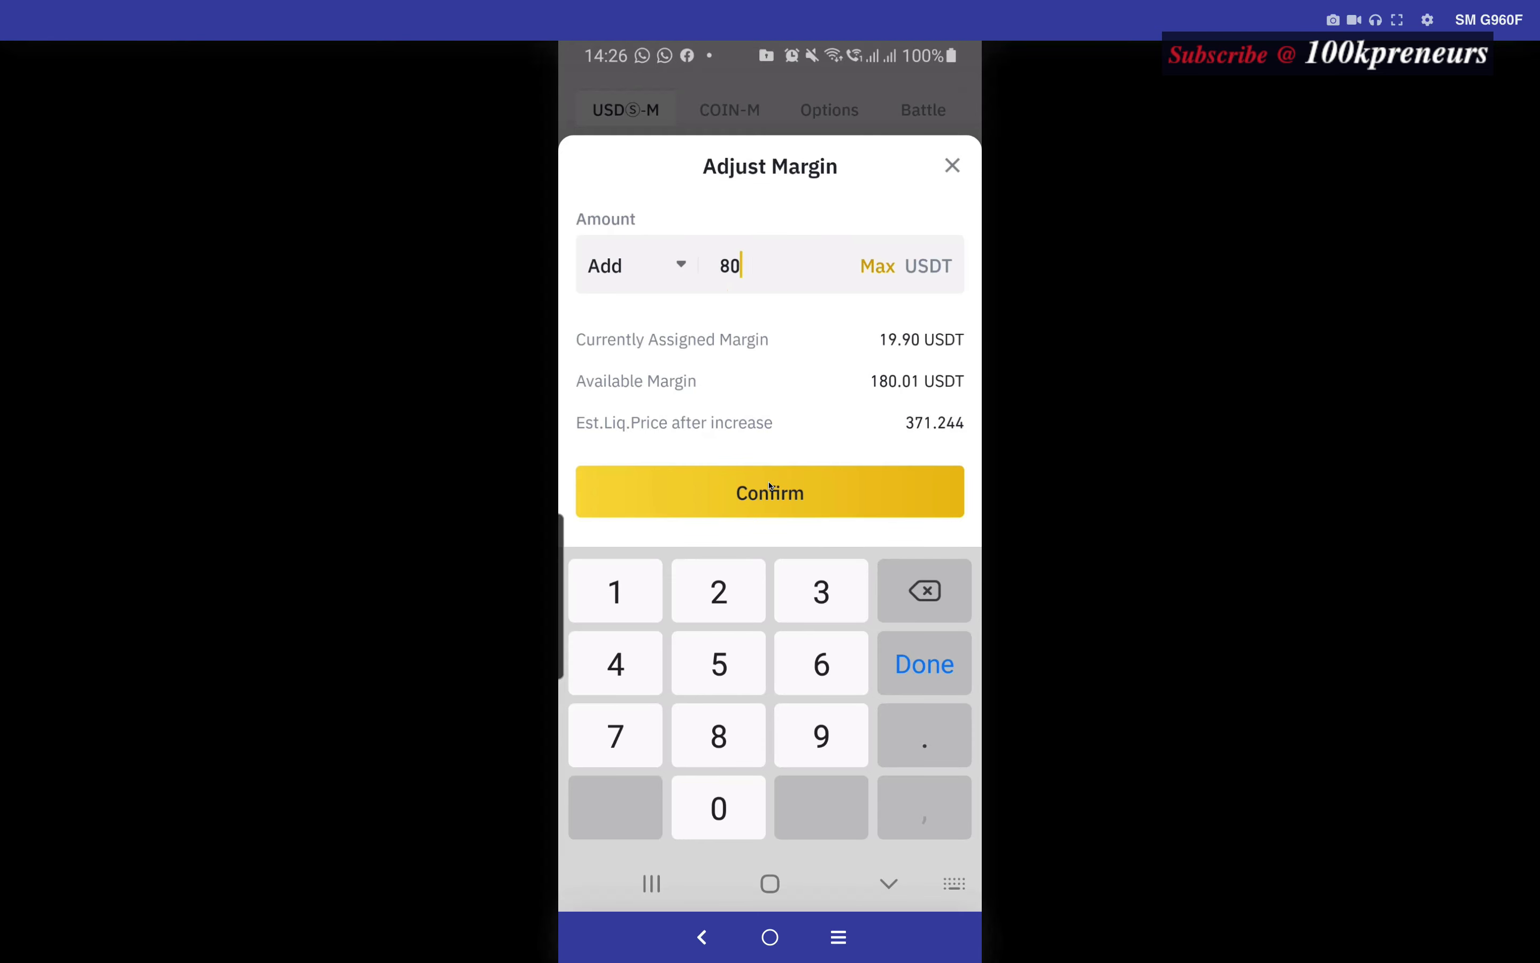
click(770, 492)
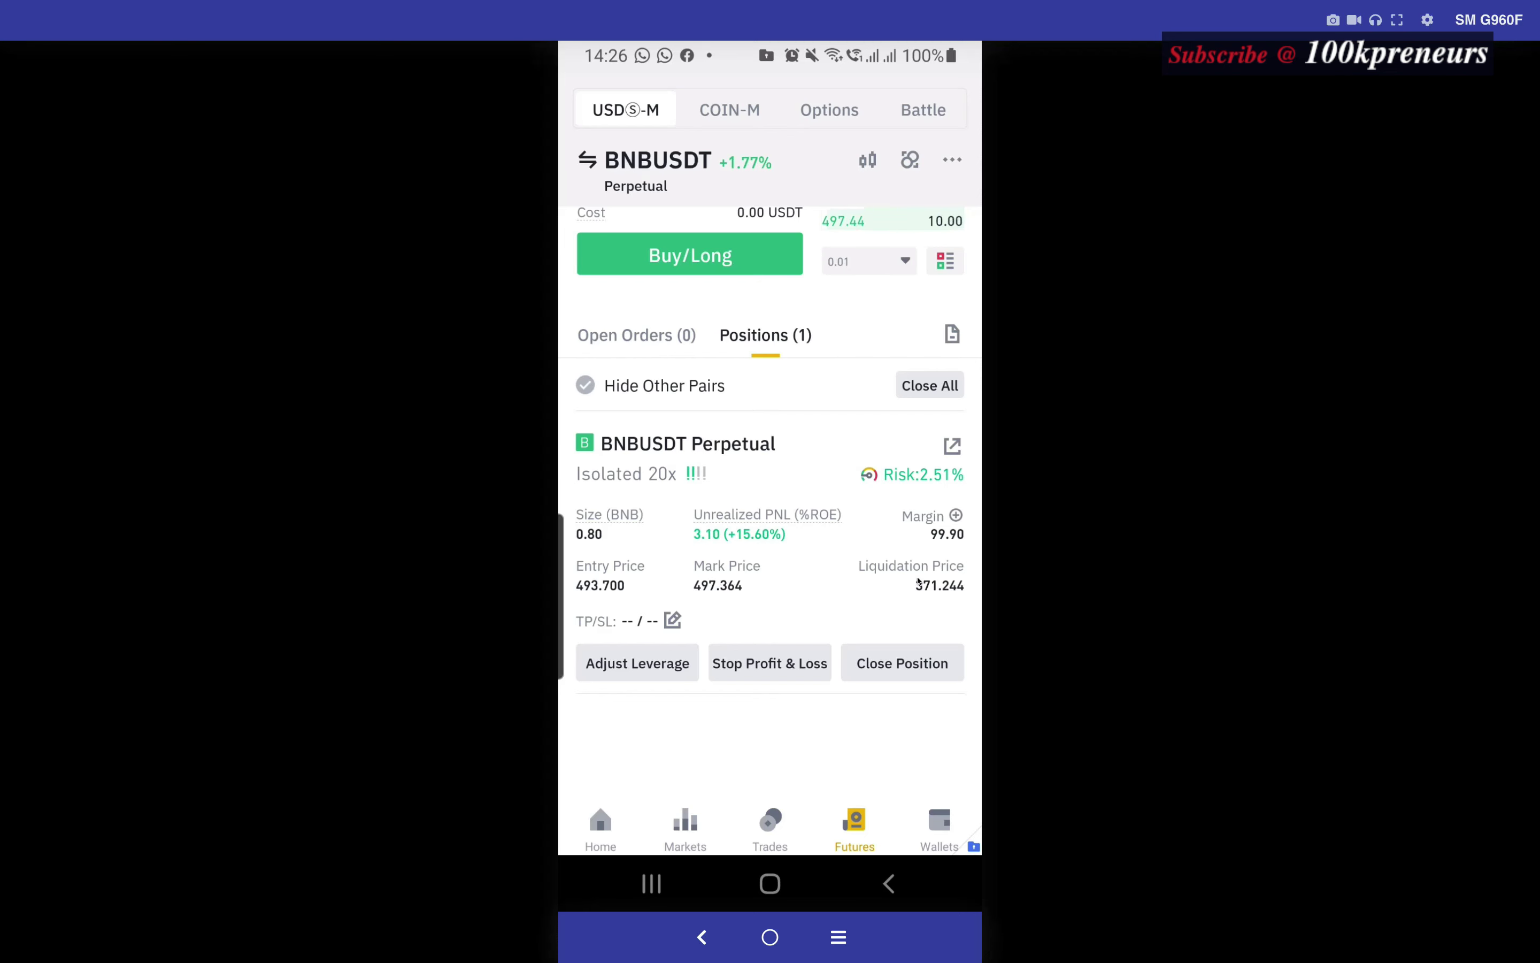
Step: Remove 80 USDT of margin from the isolated BNBUSDT long, leaving 19.90 USDT margin
click(955, 515)
click(679, 573)
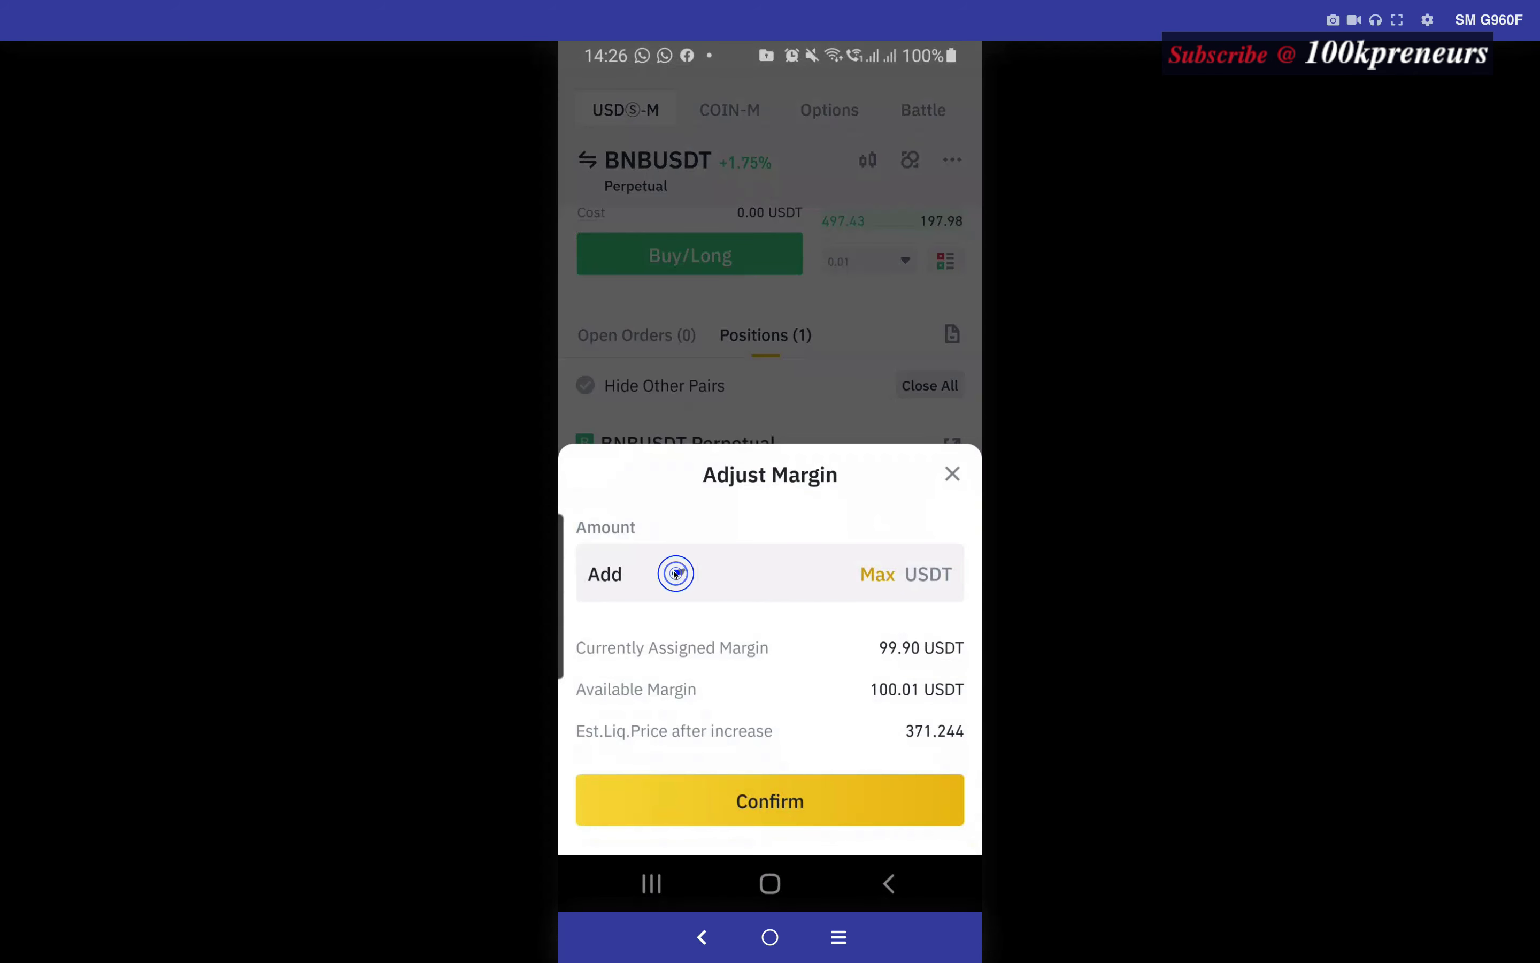
click(642, 686)
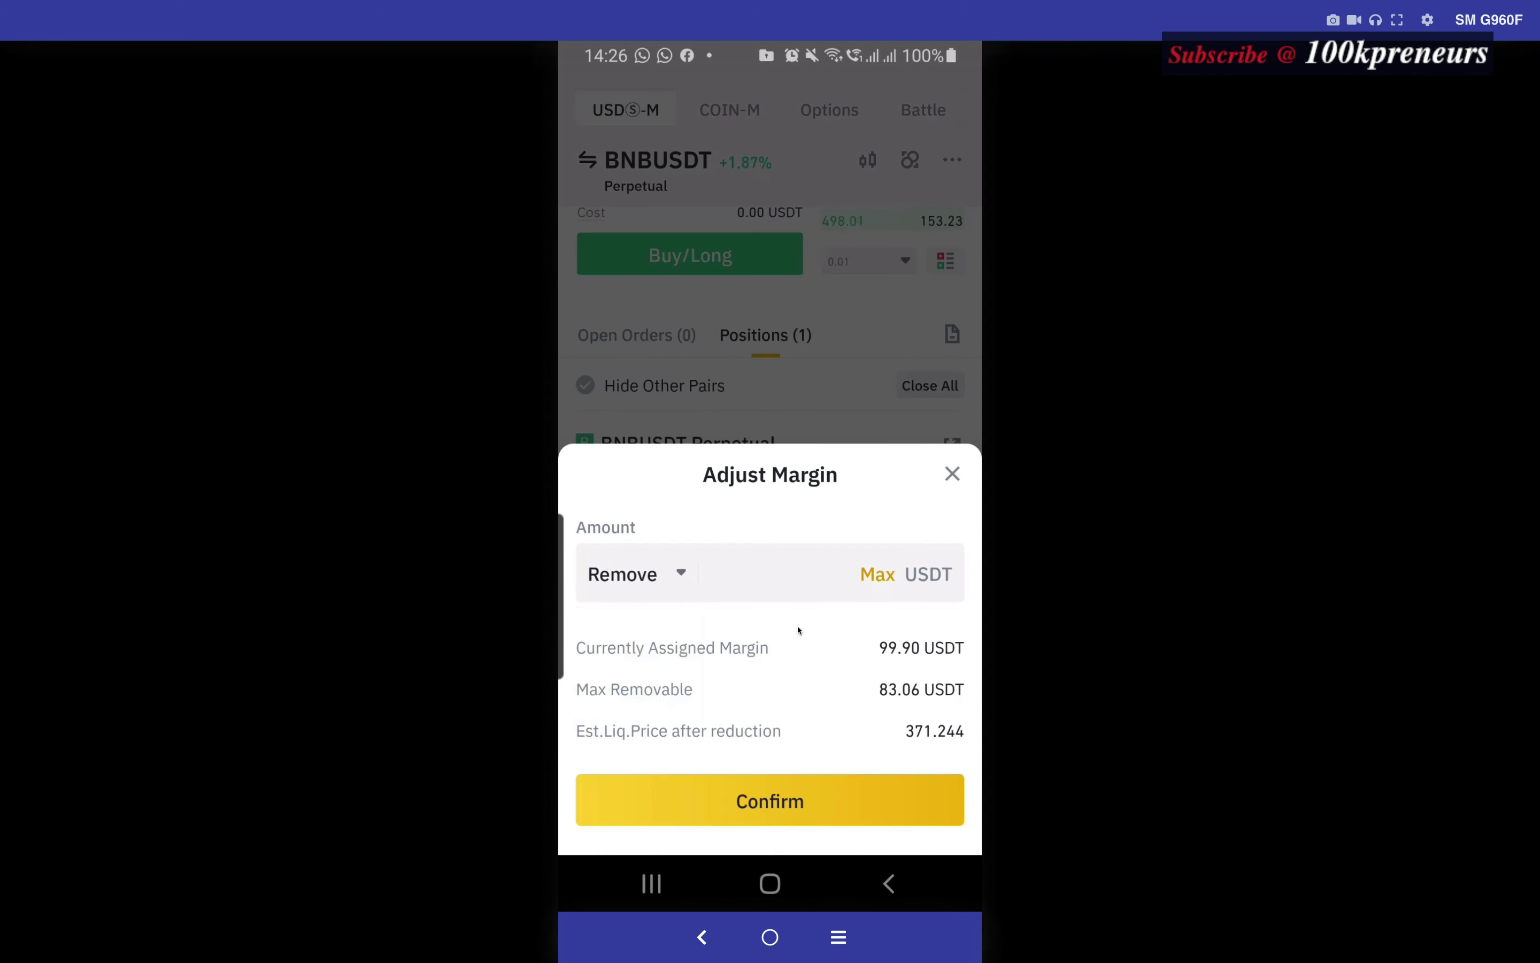
click(800, 570)
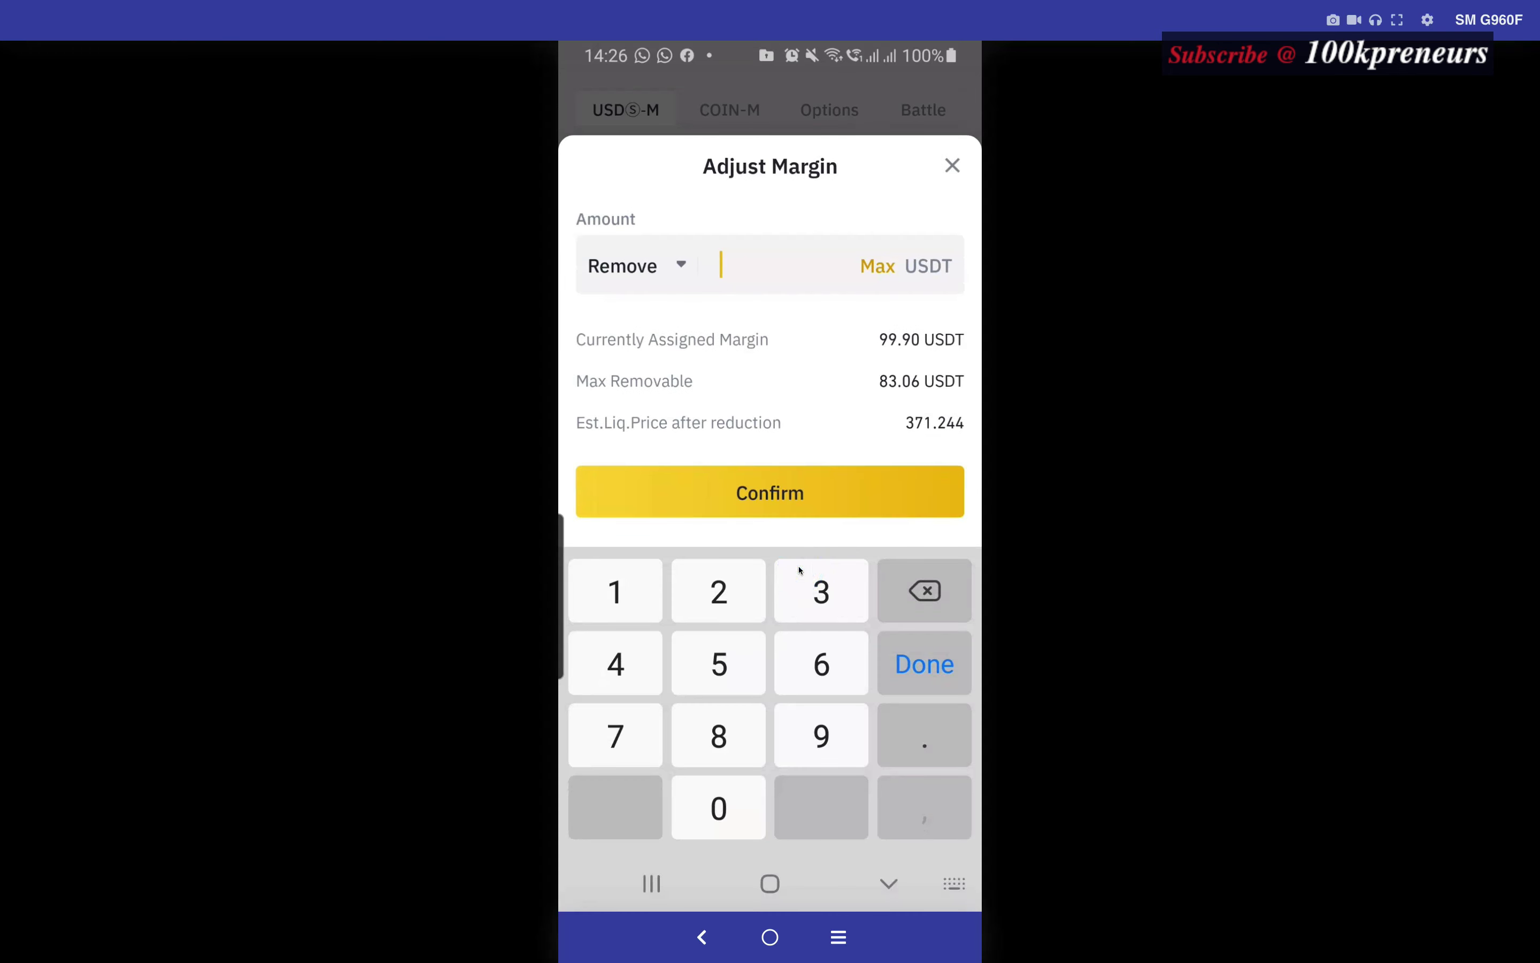
text(80)
click(791, 501)
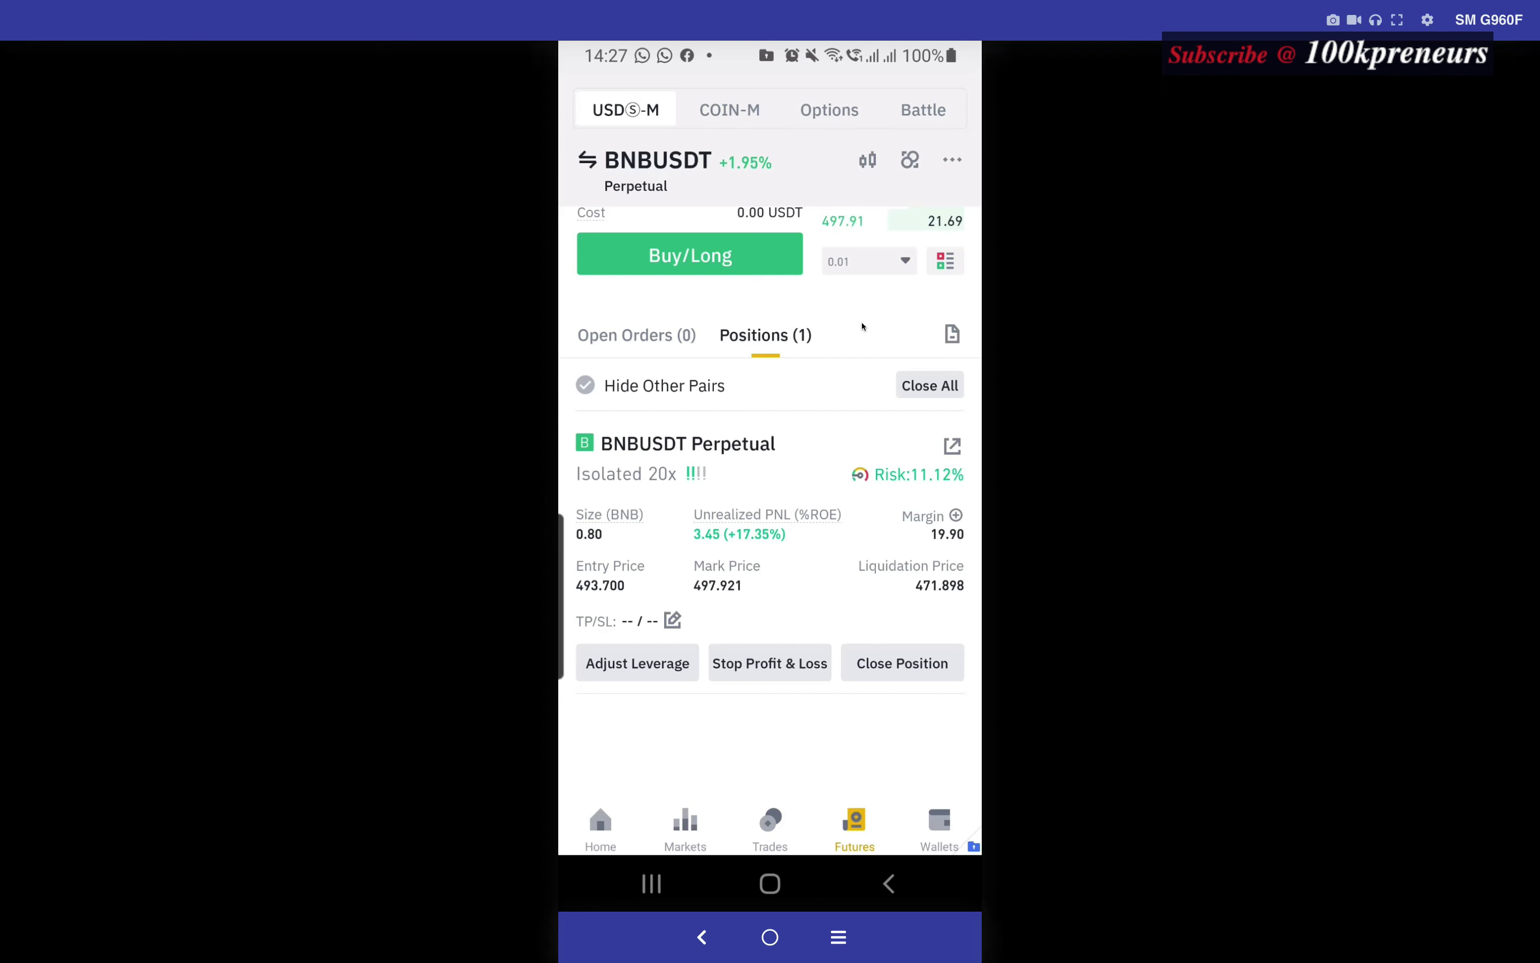
drag(863, 327, 871, 533)
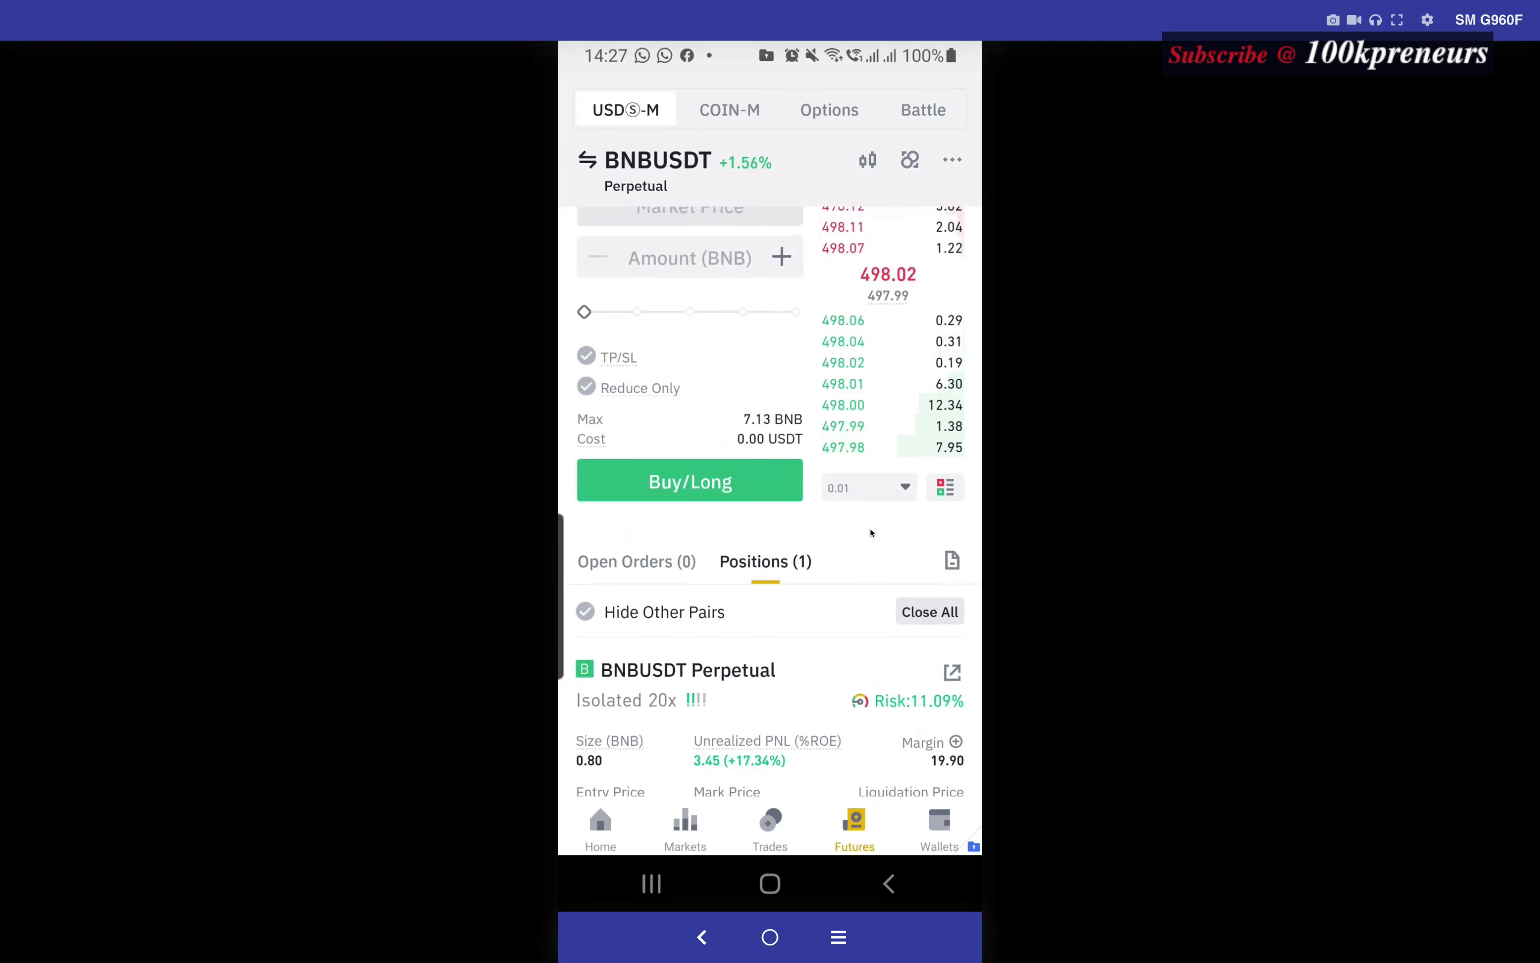